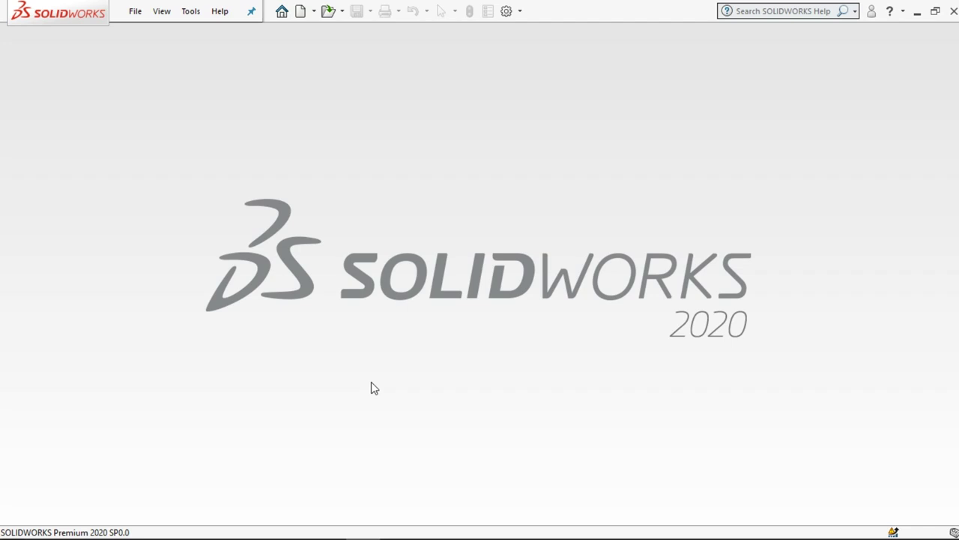
- Create a new blank Part document (Part2) from the New dialog
left_click(315, 15)
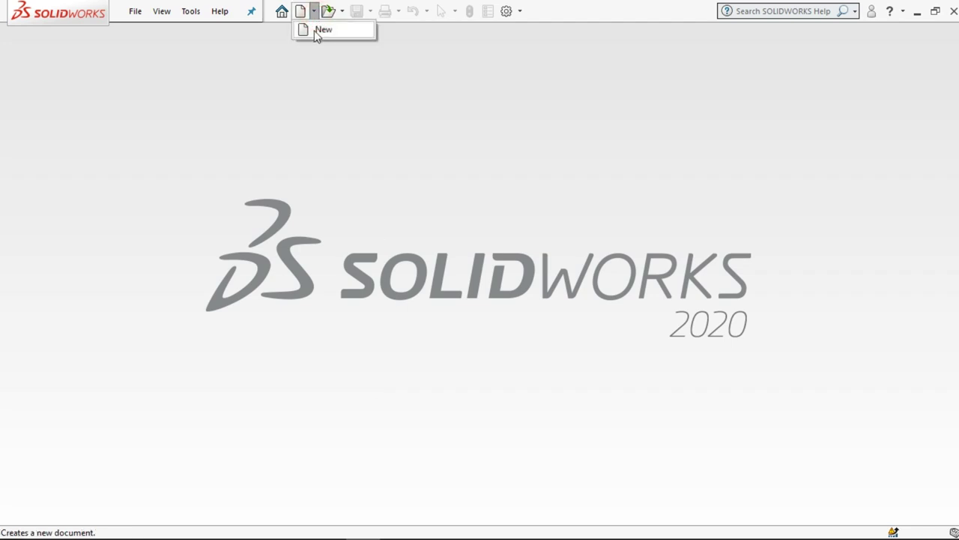
left_click(314, 30)
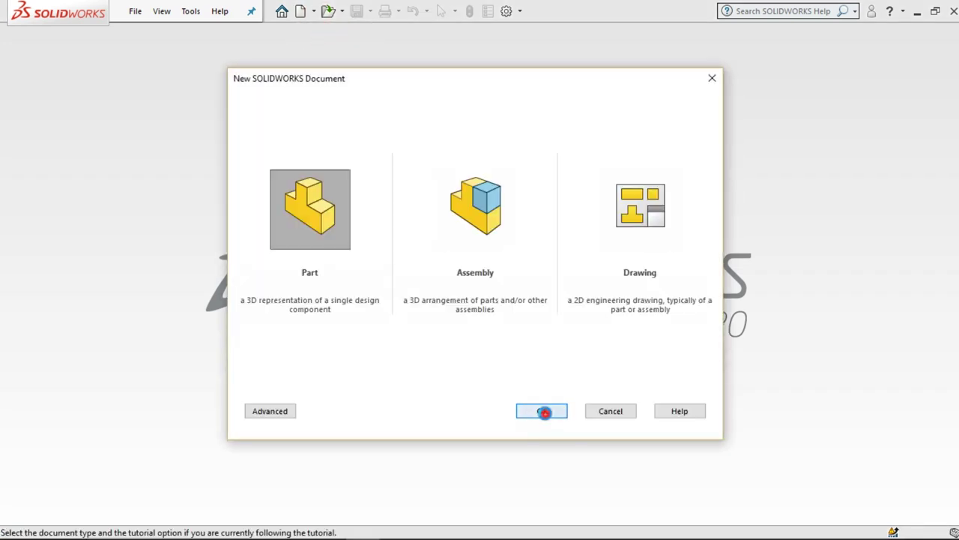
left_click(545, 412)
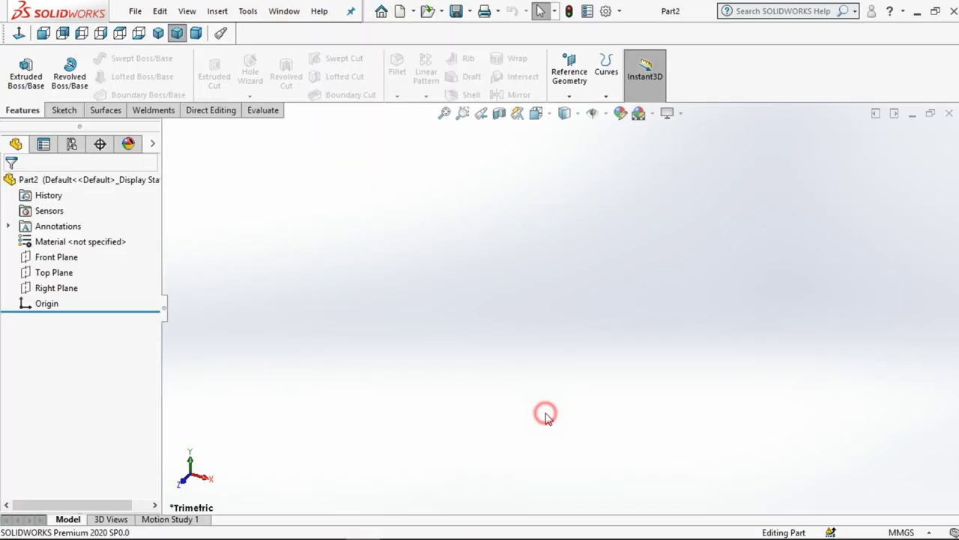
- Draw a center rectangle at the origin in a new sketch on the Top Plane
left_click(56, 272)
left_click(37, 253)
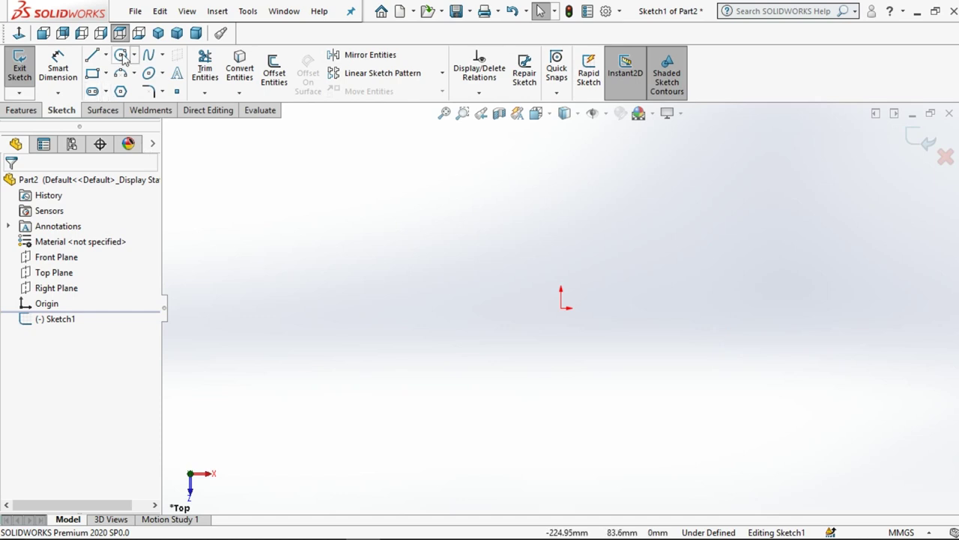
left_click(106, 73)
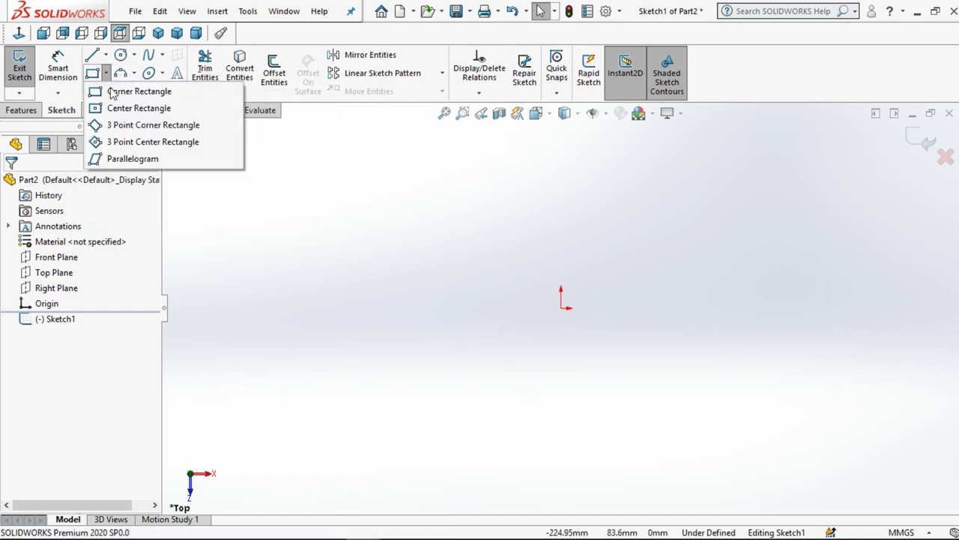
left_click(120, 108)
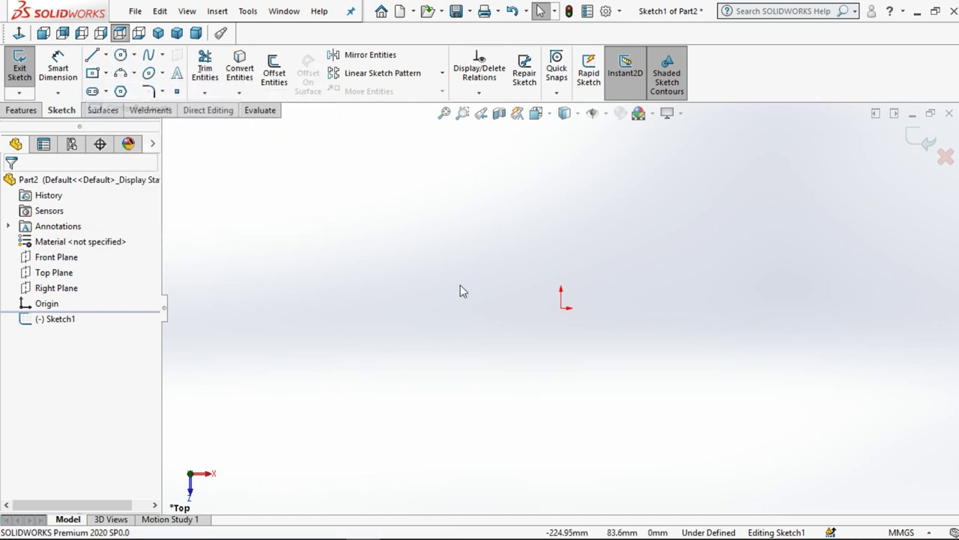
left_click(569, 311)
left_click(401, 242)
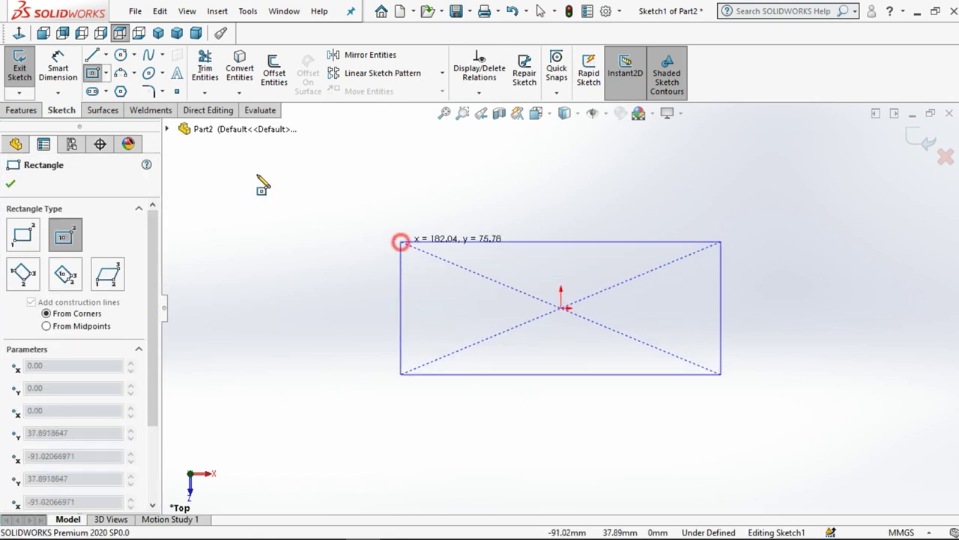
- Dimension the rectangle 300 mm wide and 60 mm tall
key("d")
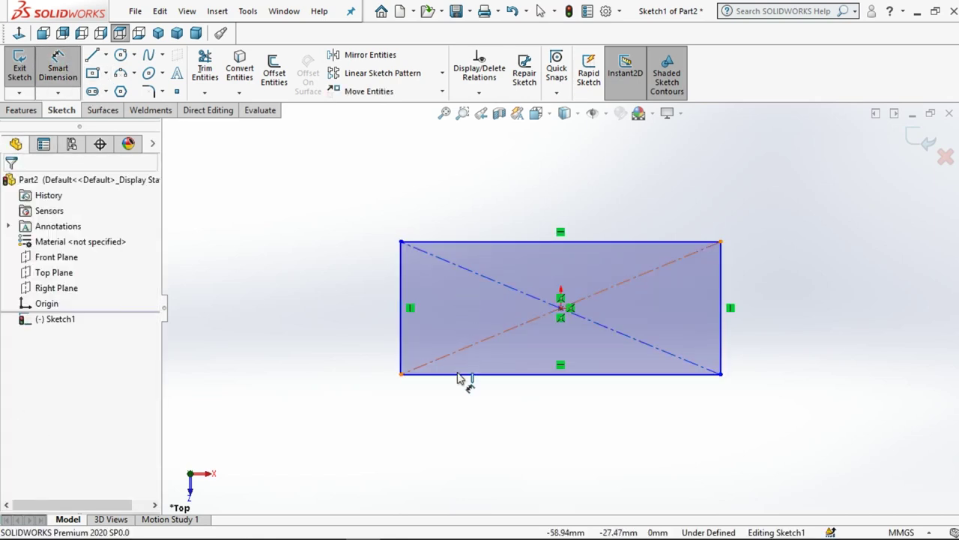
left_click(458, 374)
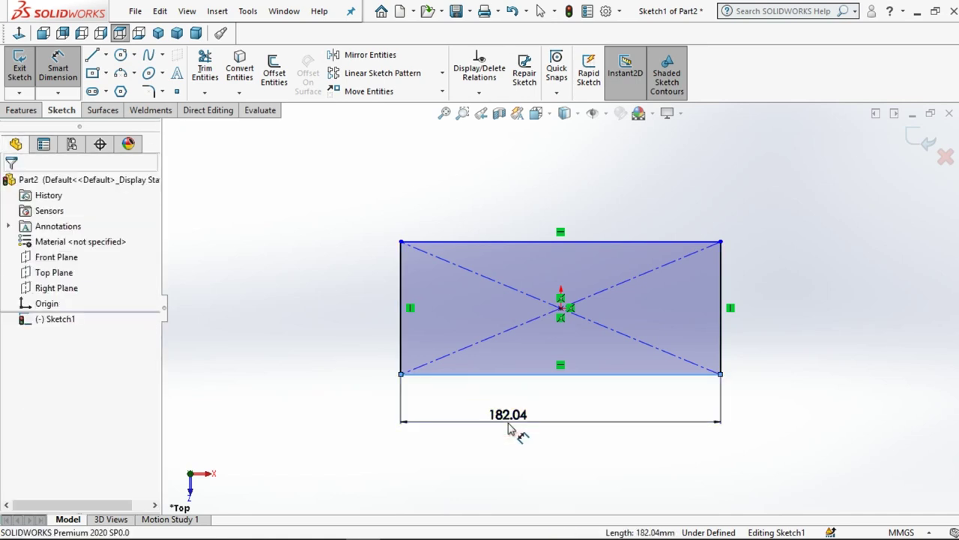
left_click(509, 427)
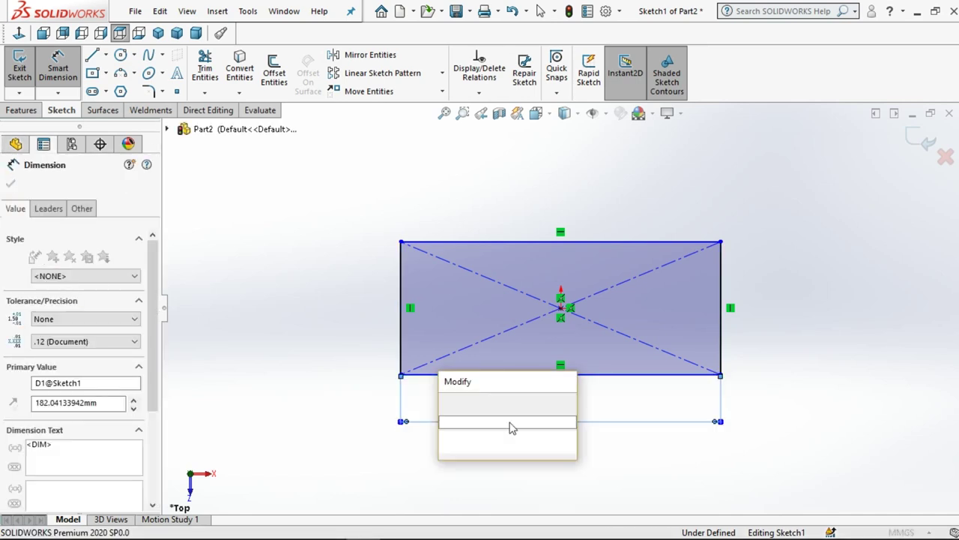
type("300")
key("Return")
left_click(350, 365)
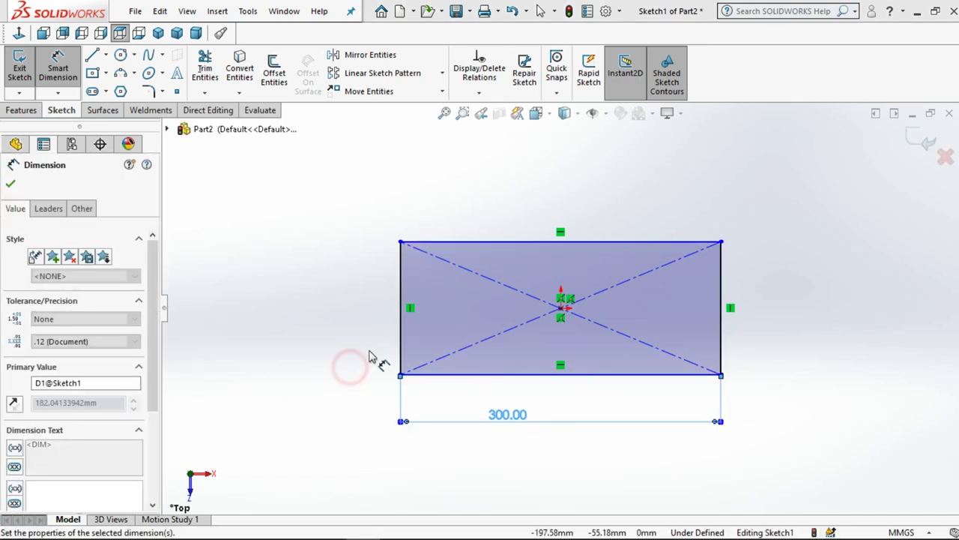
left_click(398, 341)
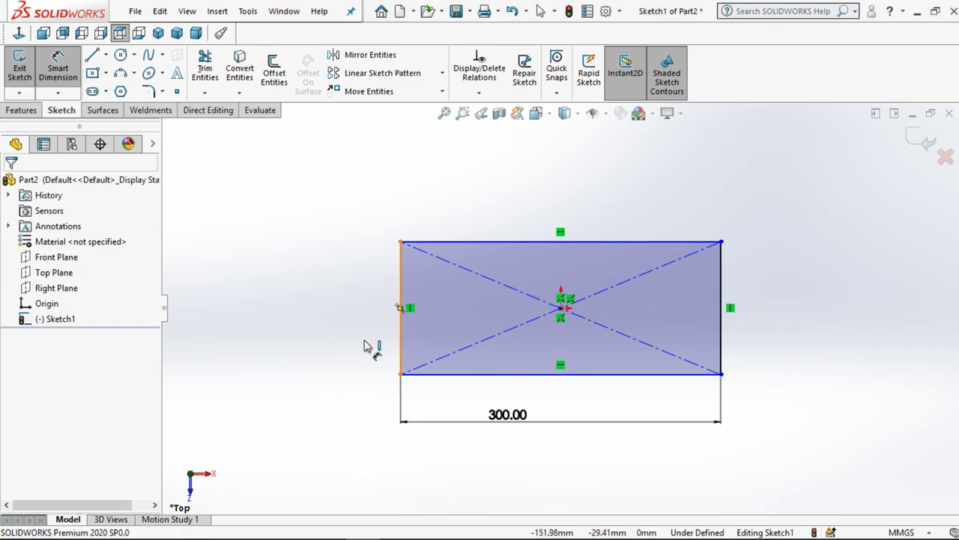
left_click(331, 346)
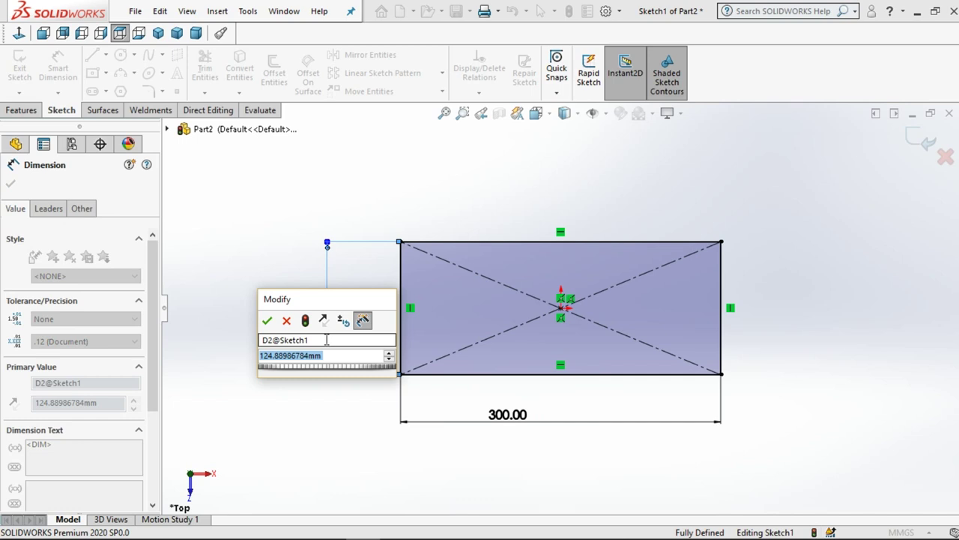
left_click(328, 343)
type("60")
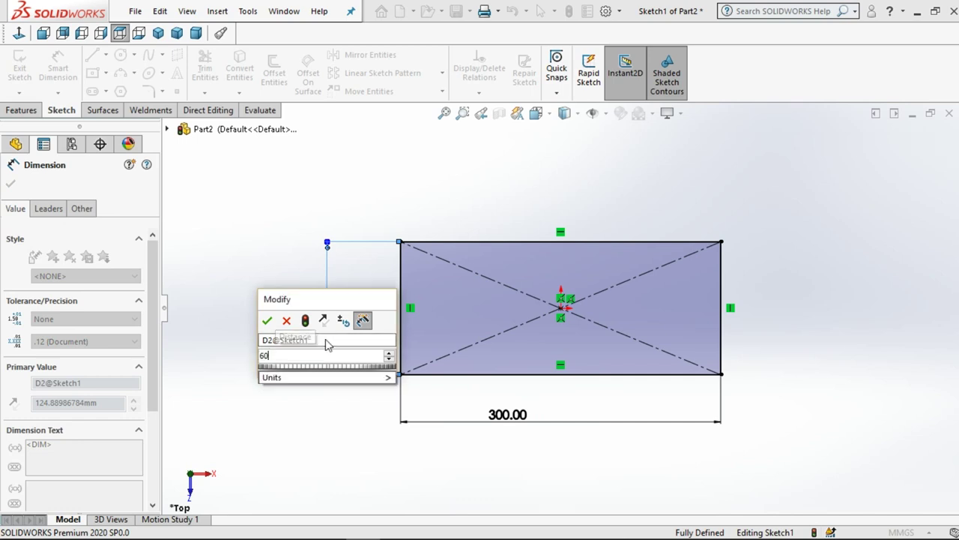
key("Return")
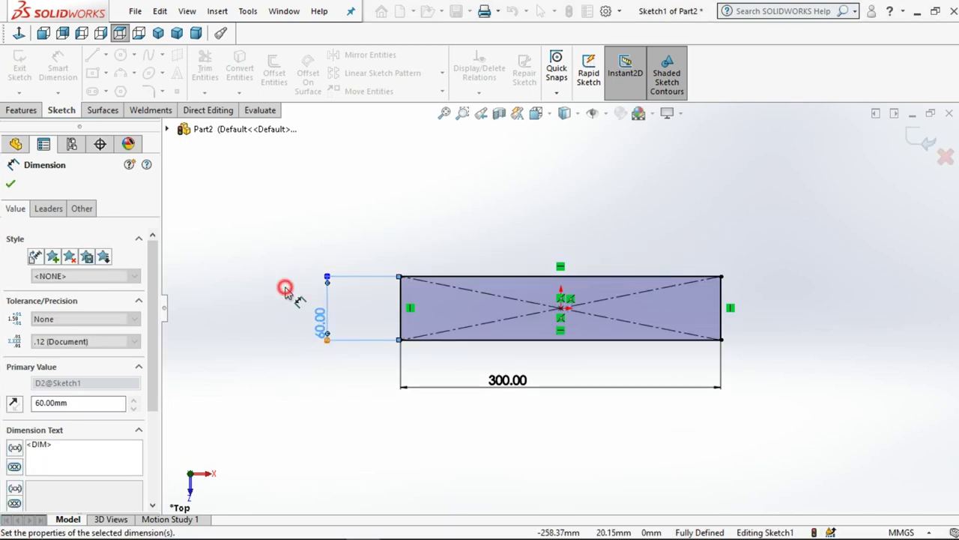
left_click(285, 285)
- Draw a circle at the rectangle's left-edge midpoint and dimension its diameter to 50 mm
key("c")
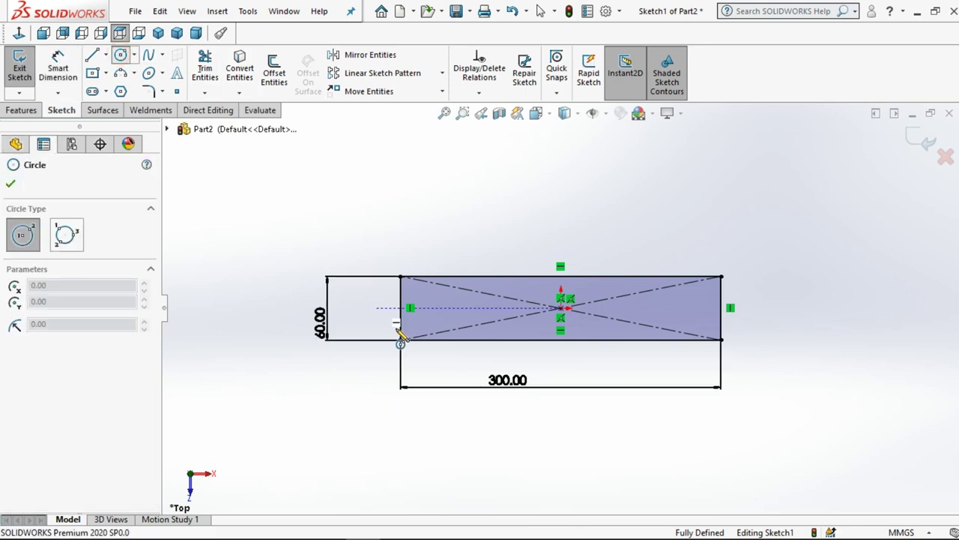
left_click(410, 307)
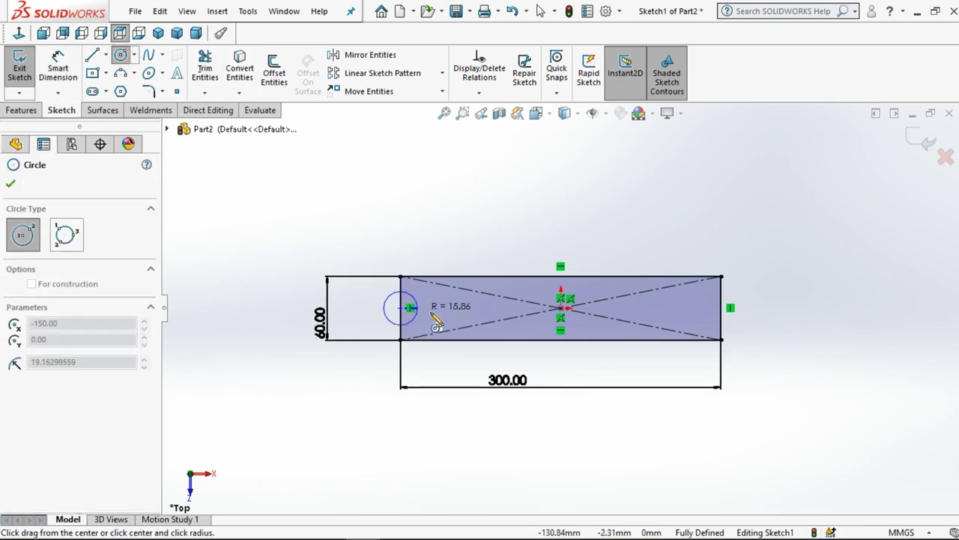
left_click(428, 320)
key("d")
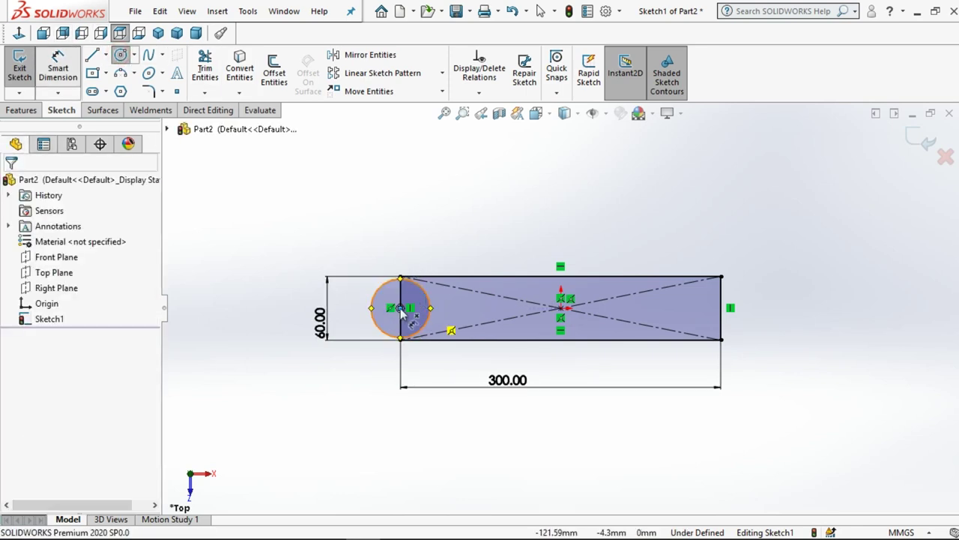
left_click(353, 324)
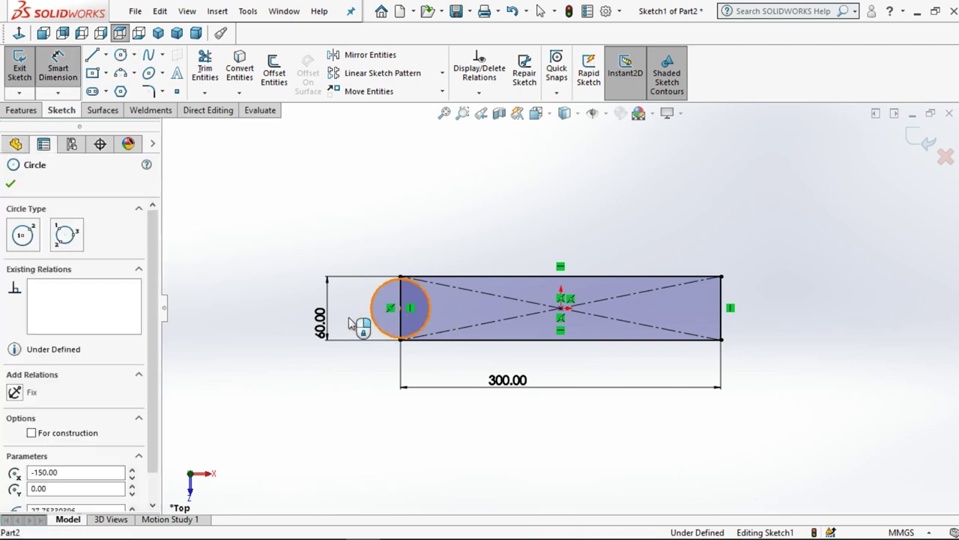
left_click(352, 322)
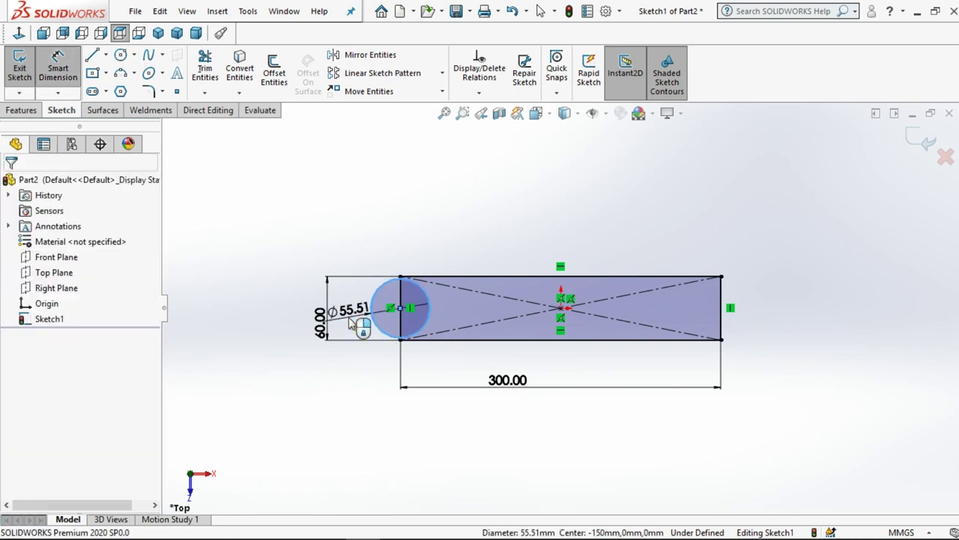
key("Return")
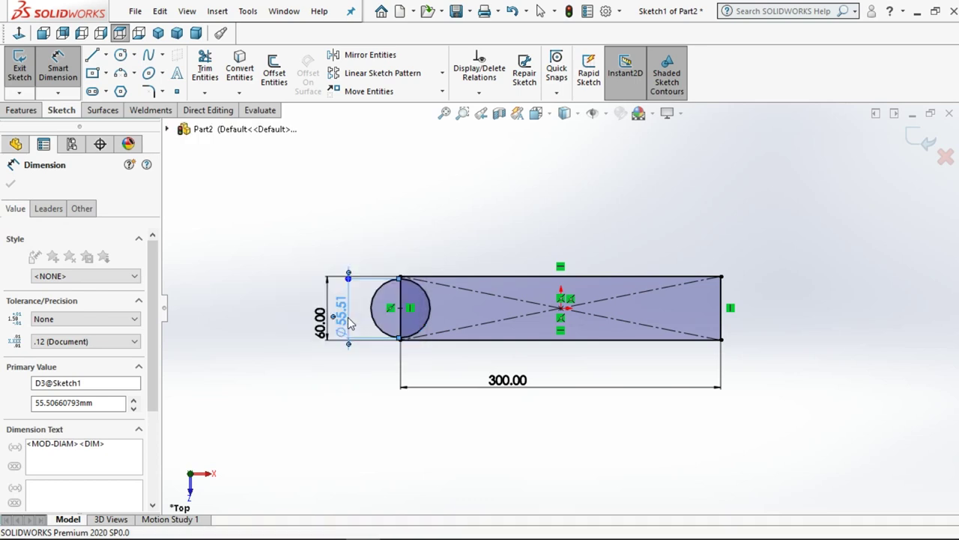
double_click(350, 307)
type("50")
key("Return")
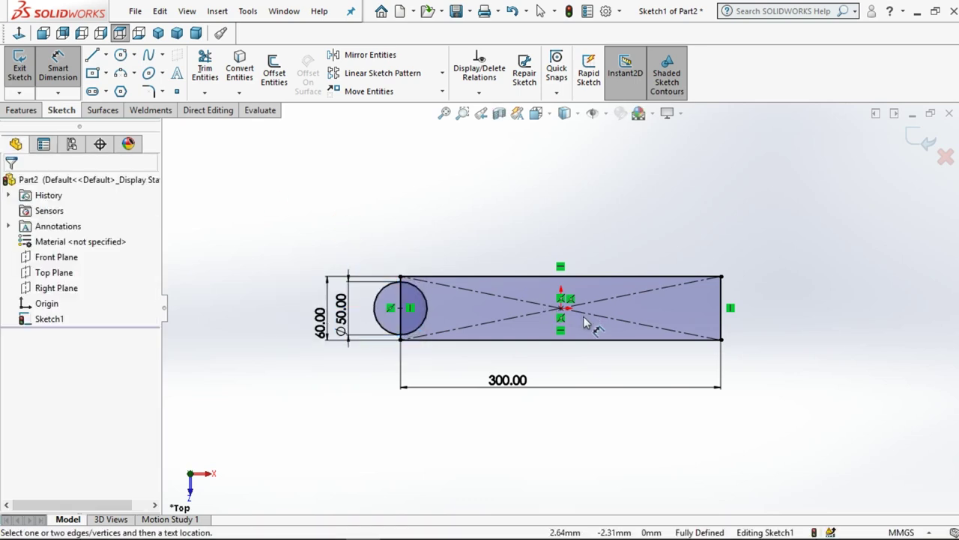
scroll(586, 323, "down", 2)
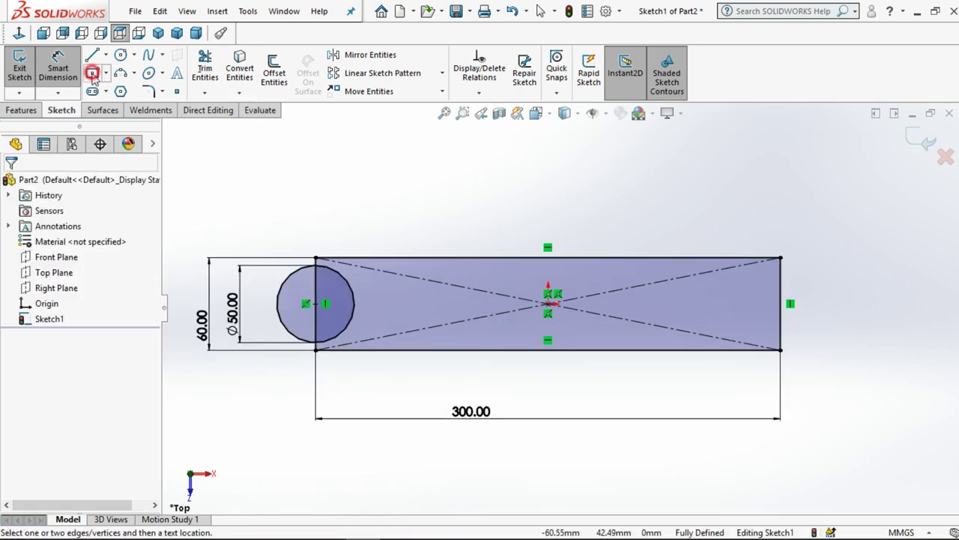
- Draw a tall center rectangle at the origin and dimension its height to 90 mm
key("r")
left_click(549, 304)
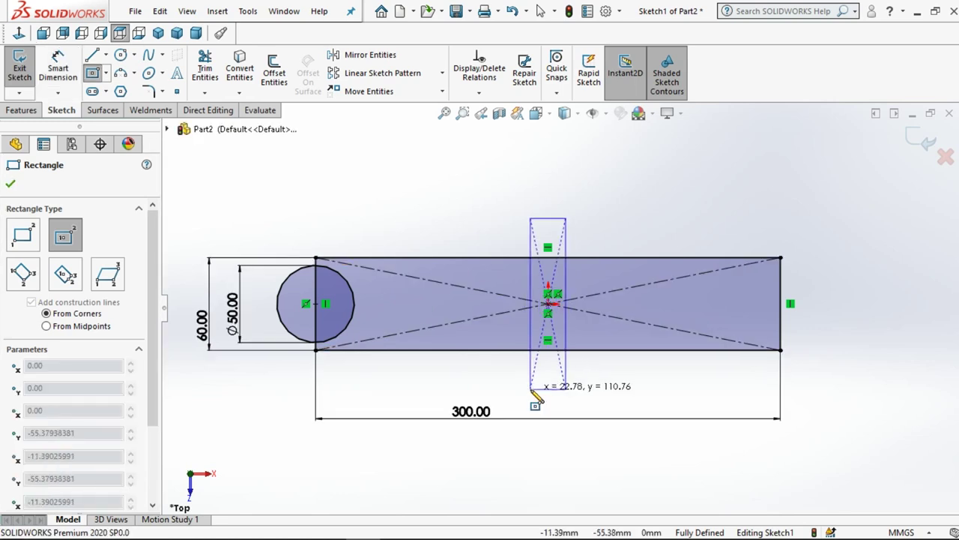
left_click(531, 389)
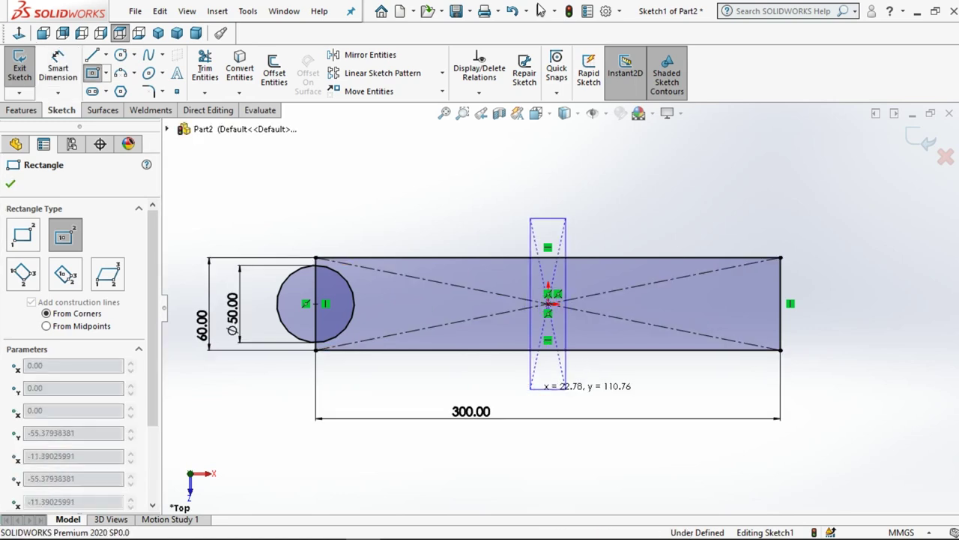
left_click(540, 11)
left_click(58, 68)
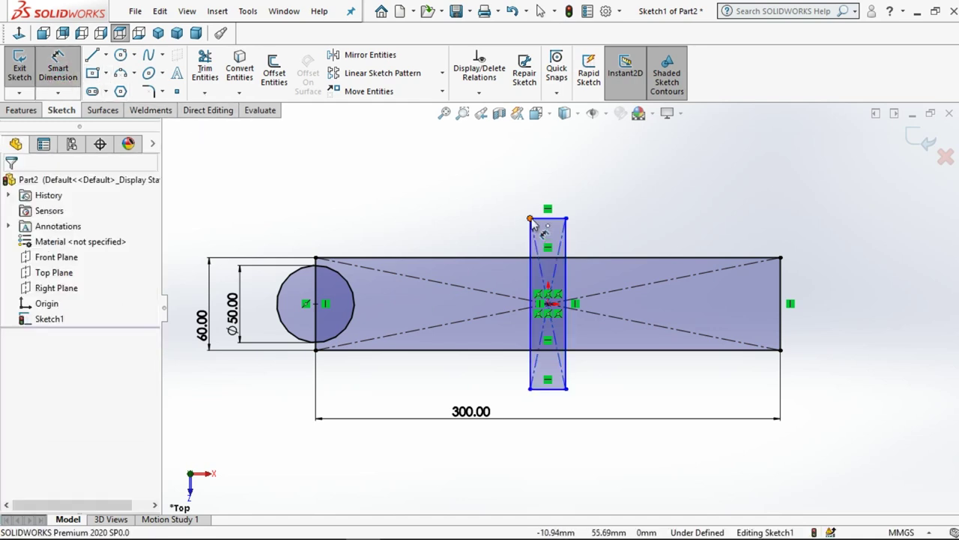
left_click(531, 218)
left_click(531, 389)
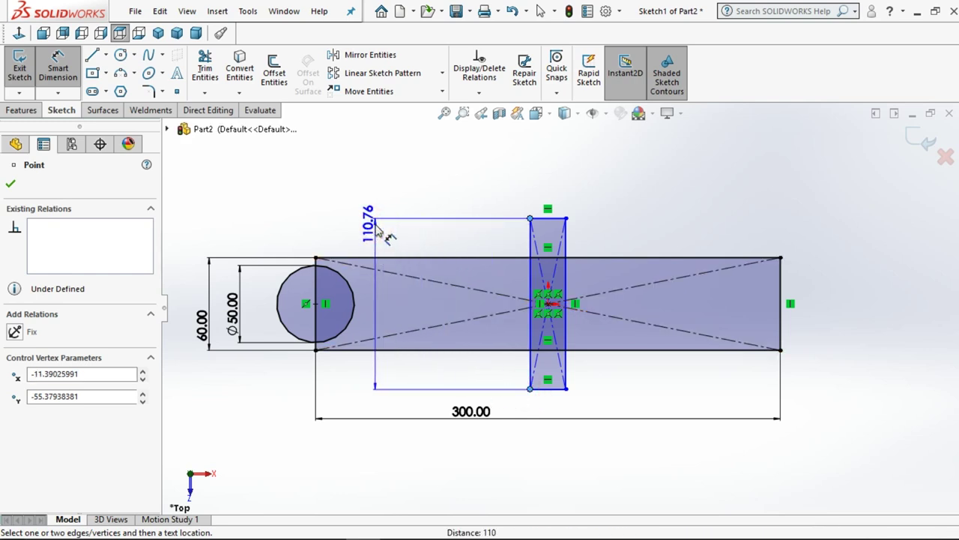
left_click(378, 233)
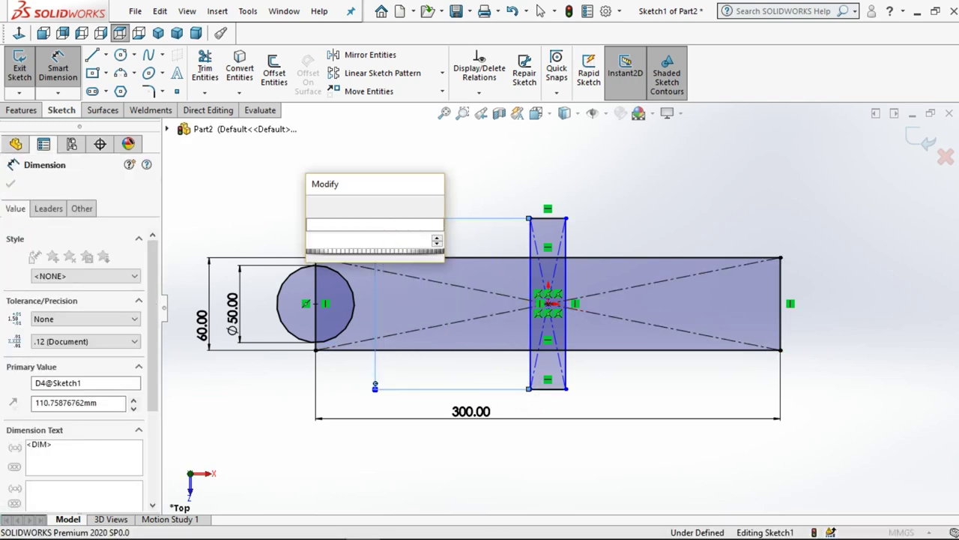
type("100")
key("Return")
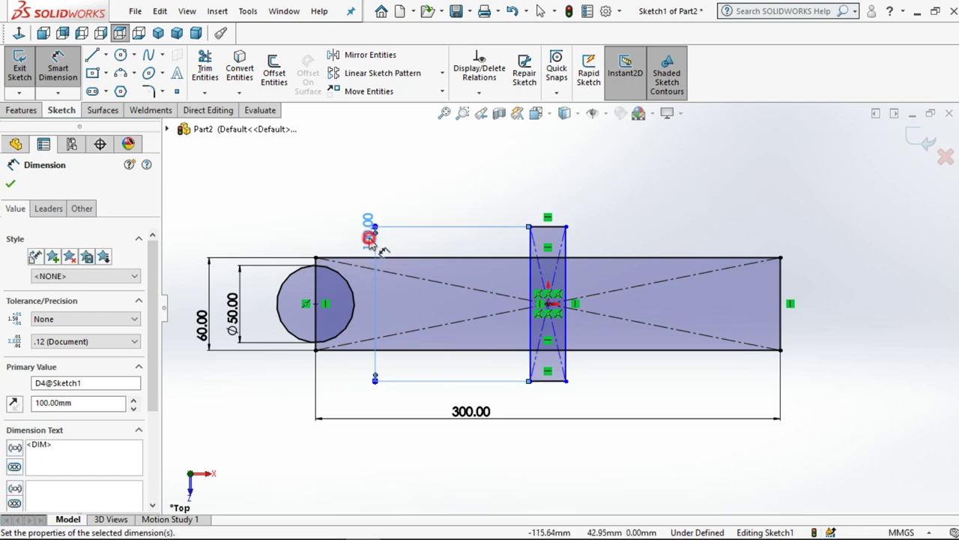
double_click(370, 239)
type("90")
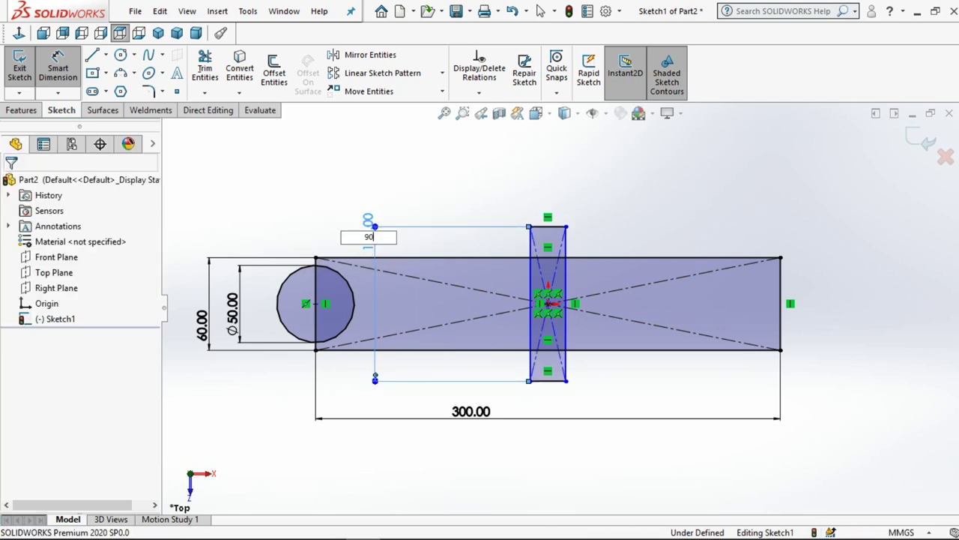
key("Return")
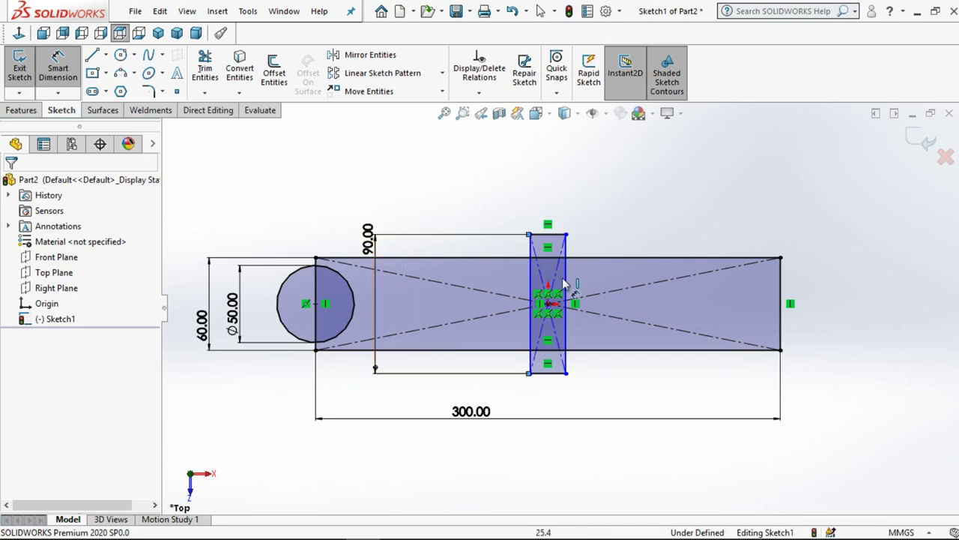
- Dimension the narrow rectangle's width to 15 mm
left_click(529, 281)
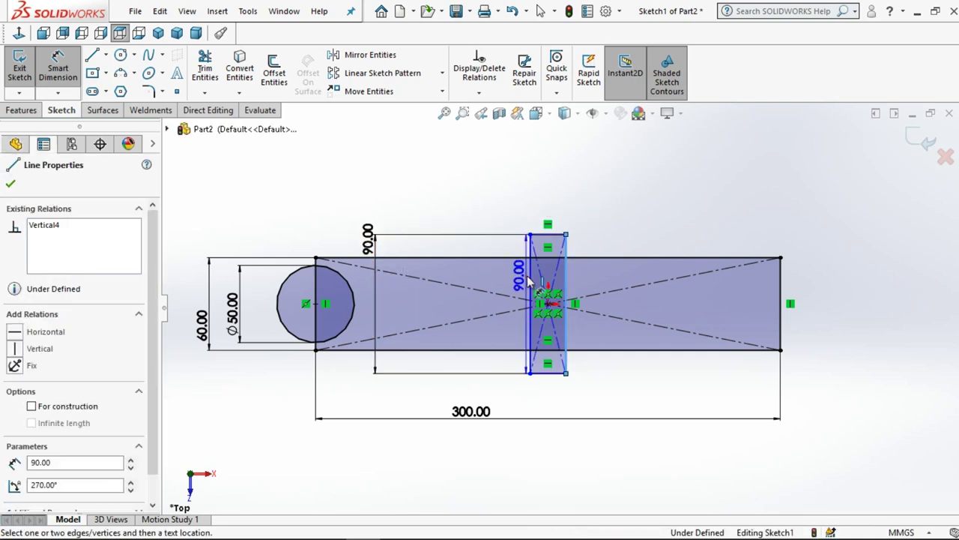
left_click(566, 269)
left_click(546, 180)
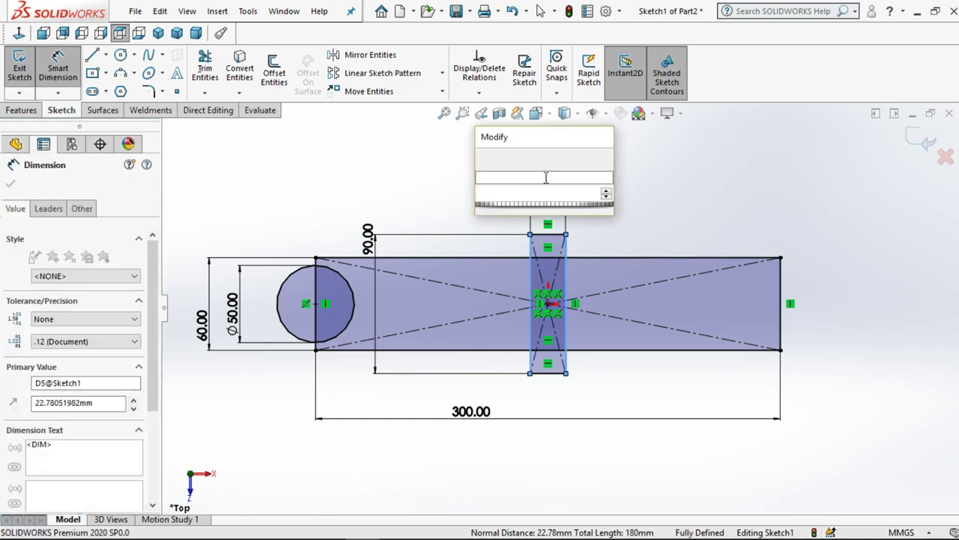
type("15")
key("Tab")
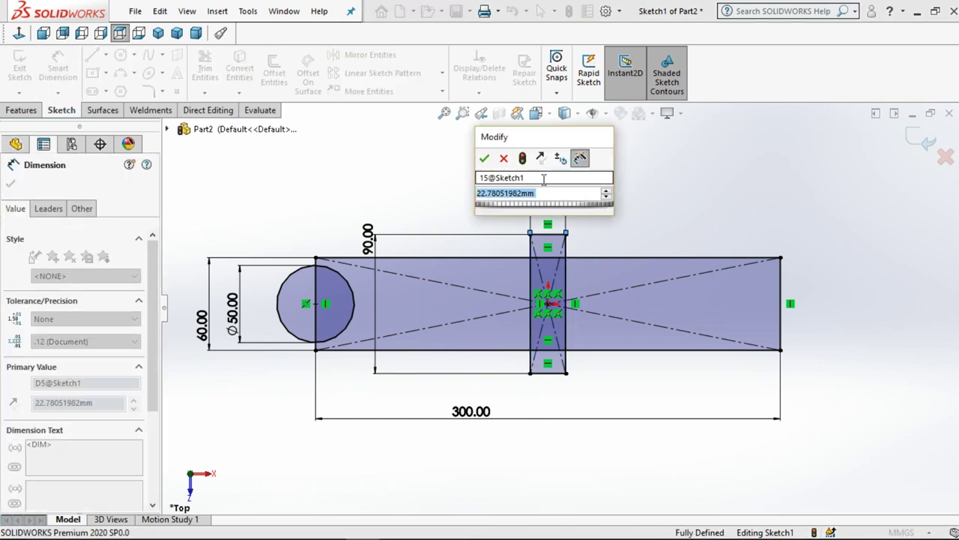
left_click(497, 194)
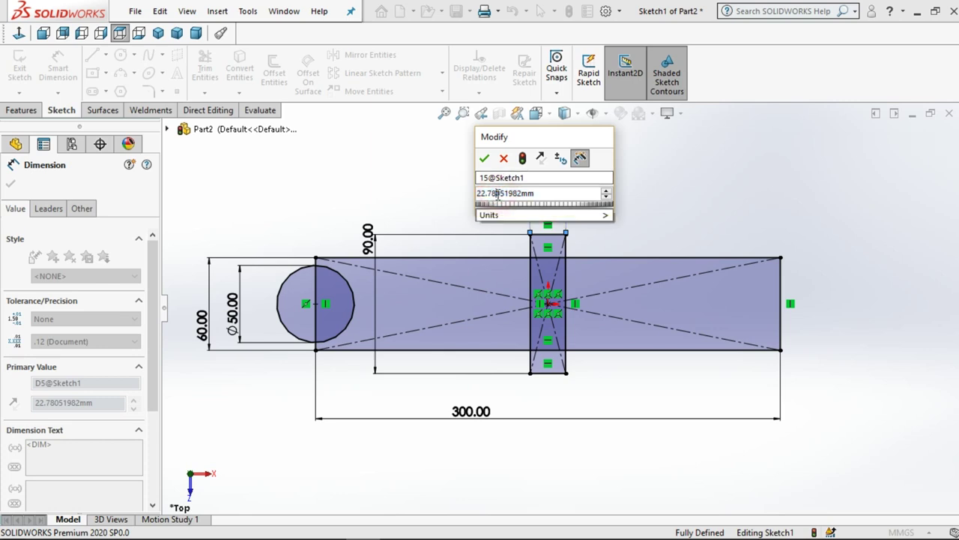
left_click(545, 196)
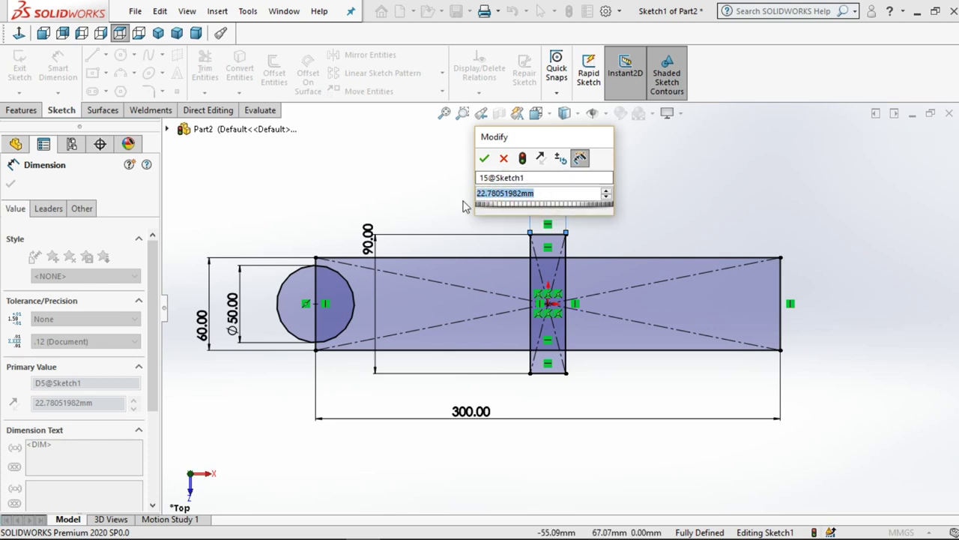
type("1")
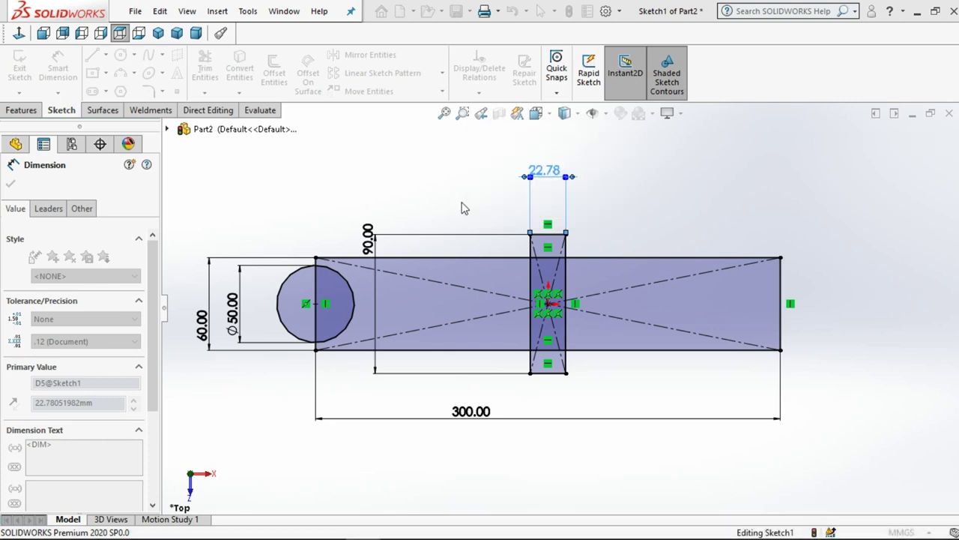
key("Escape")
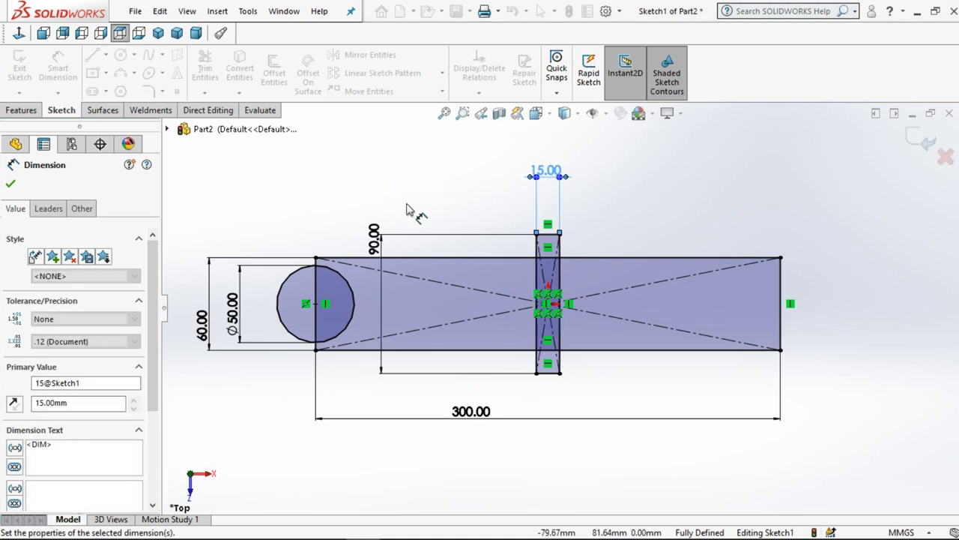
left_click(407, 210)
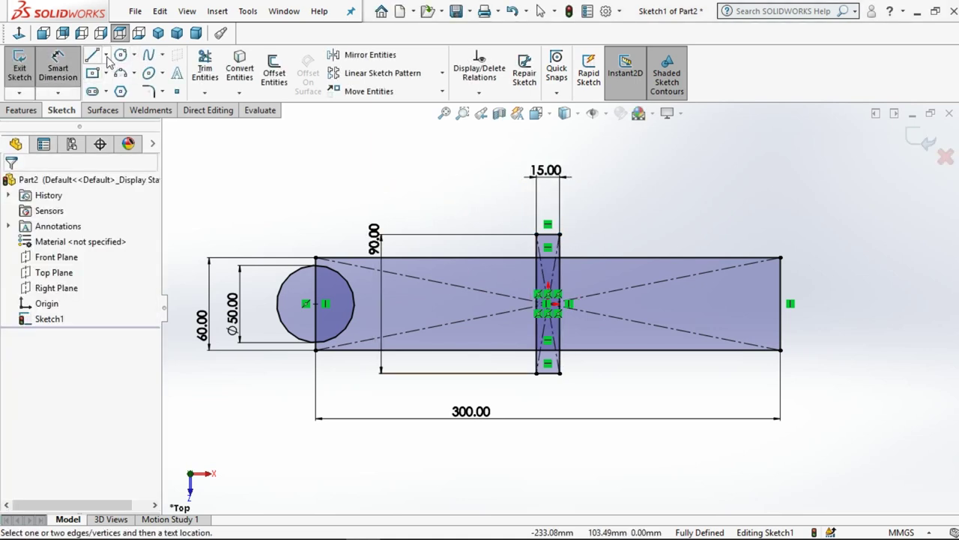
- Change the tall rectangle's height dimension from 90 to 70 mm
left_click(106, 56)
left_click(341, 148)
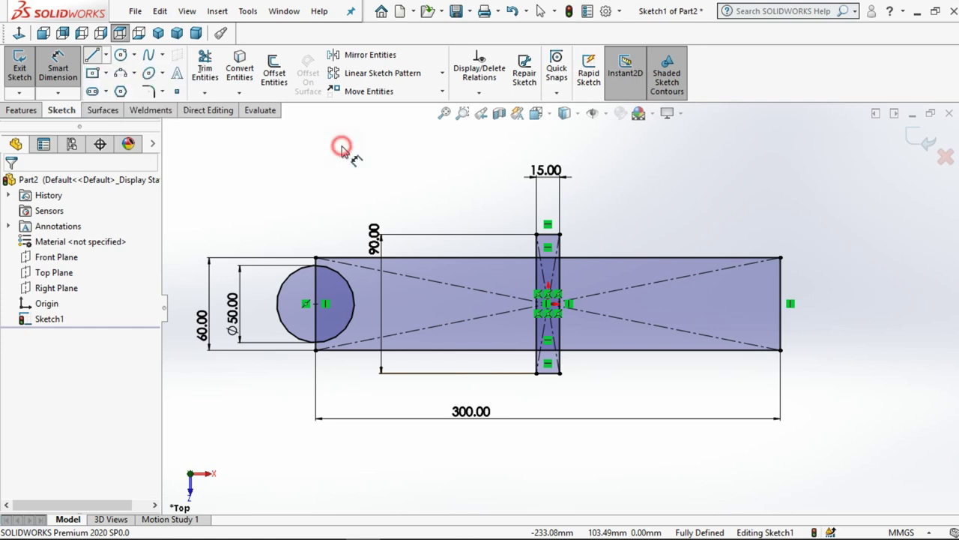
key("d")
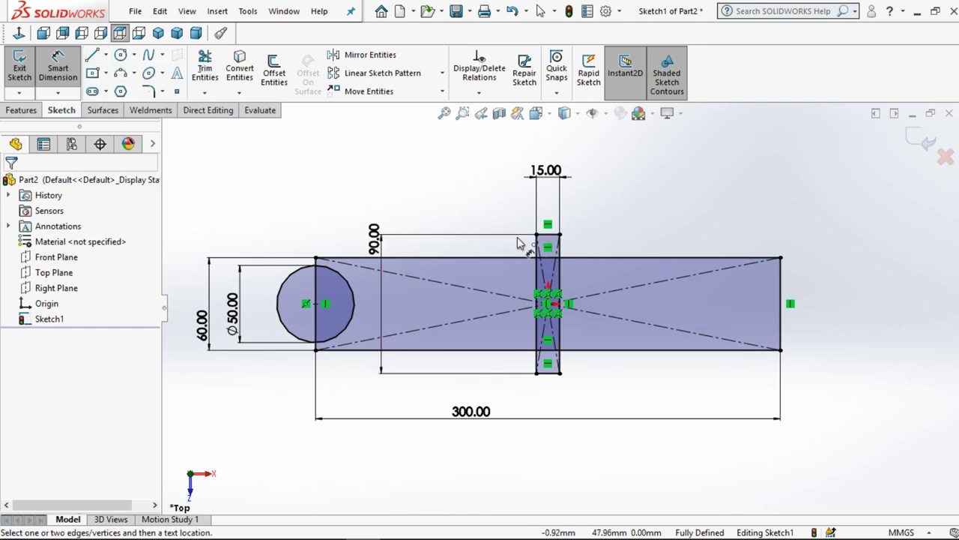
left_click(374, 239)
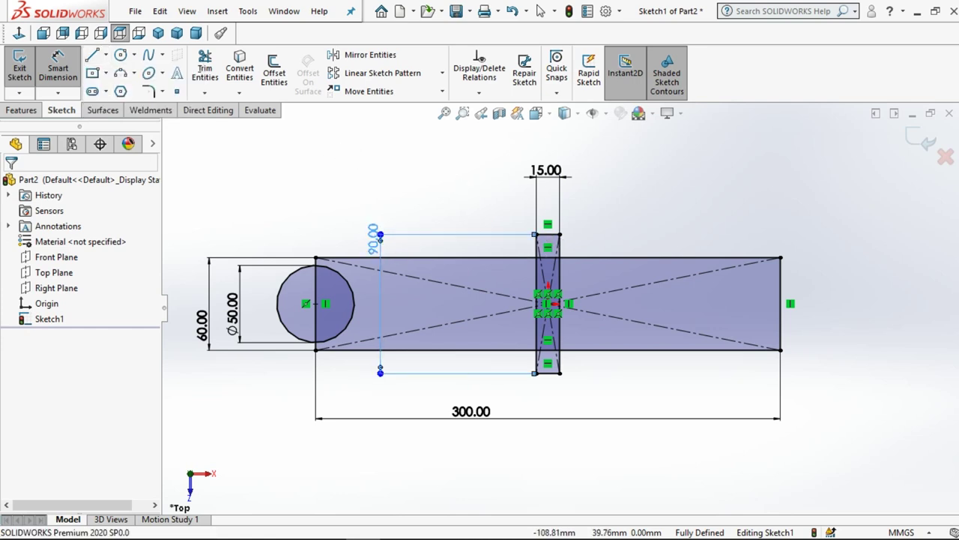
key("Escape")
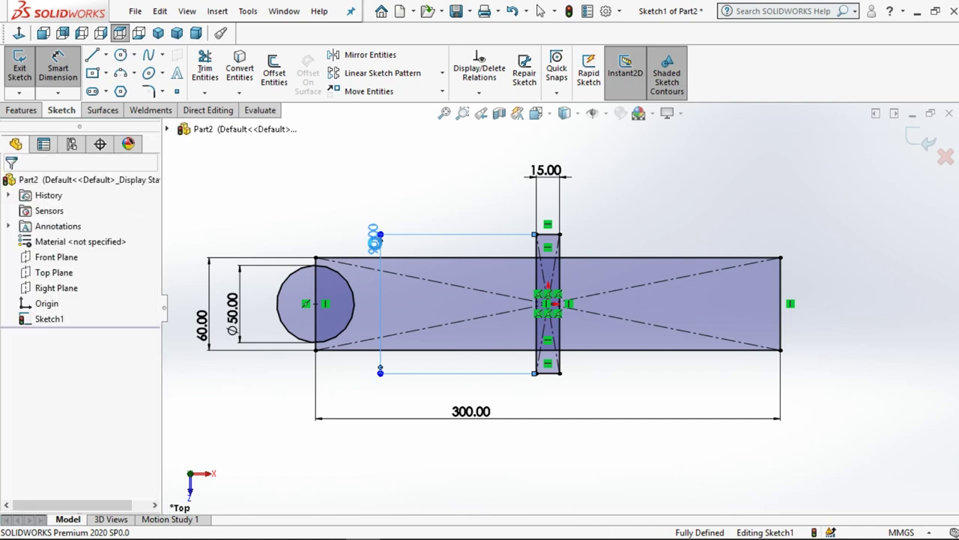
double_click(374, 240)
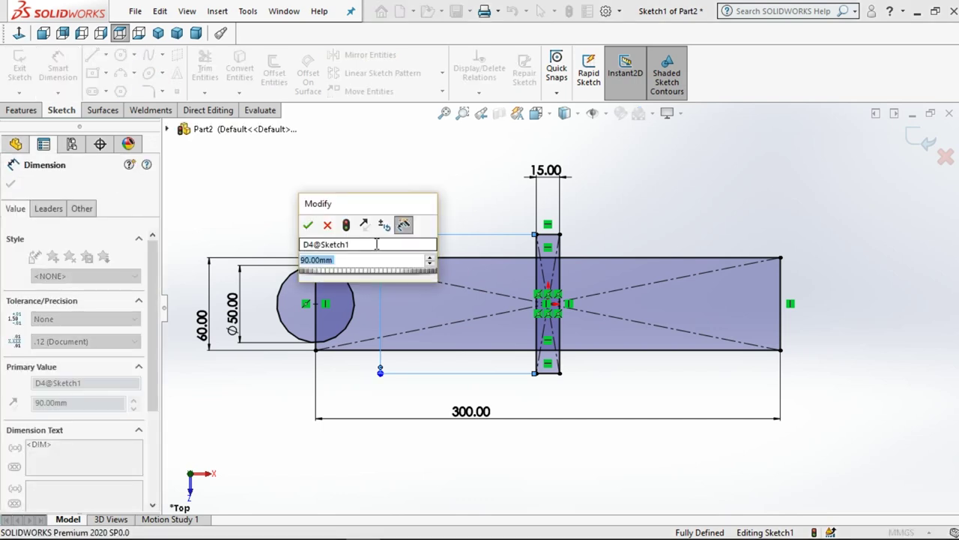
type("90")
key("Return")
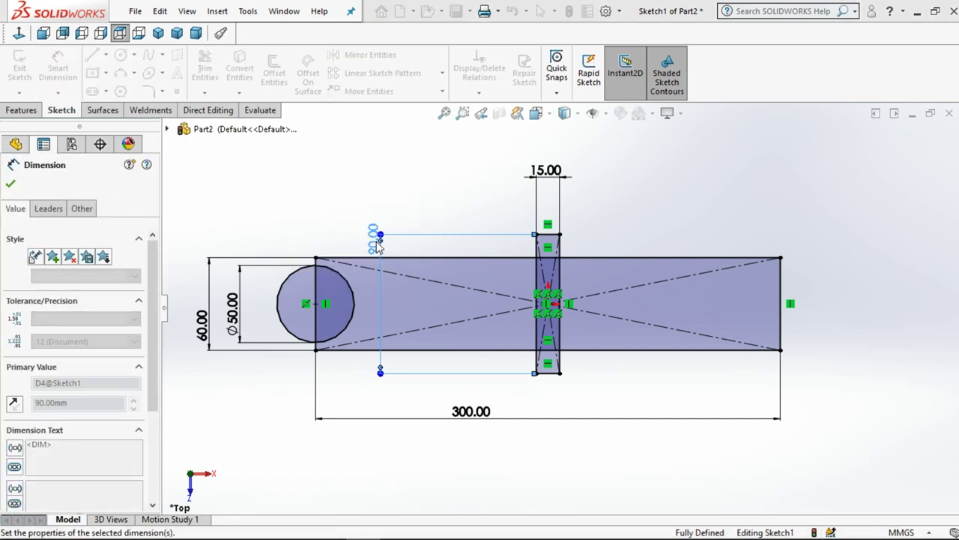
left_click(373, 192)
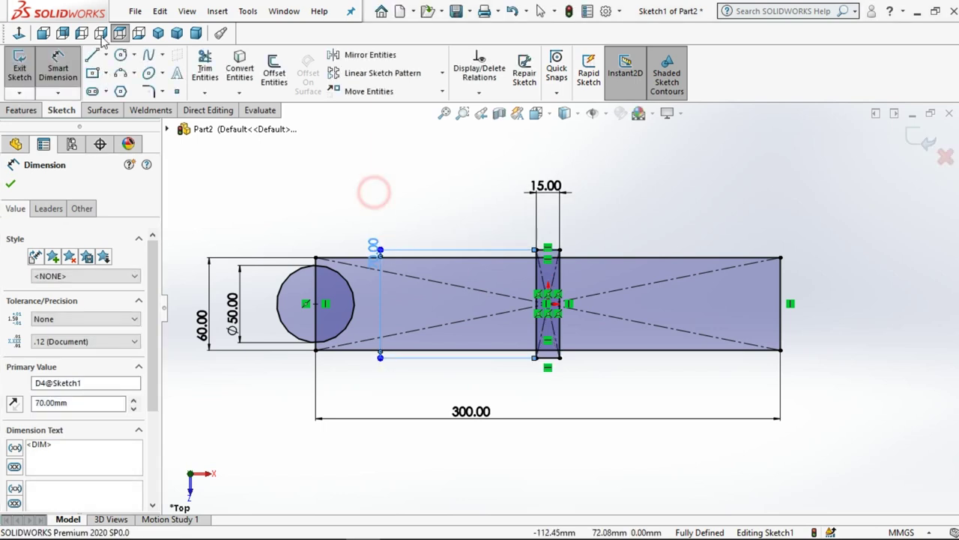
left_click(205, 76)
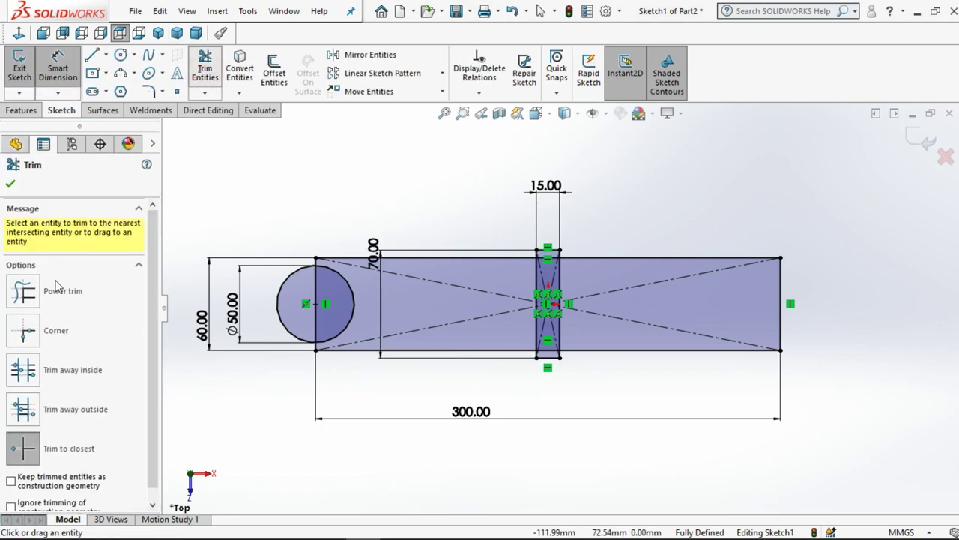
- Draw a vertical centerline from the narrow rectangle's top-edge midpoint to its bottom-edge midpoint
left_click(63, 294)
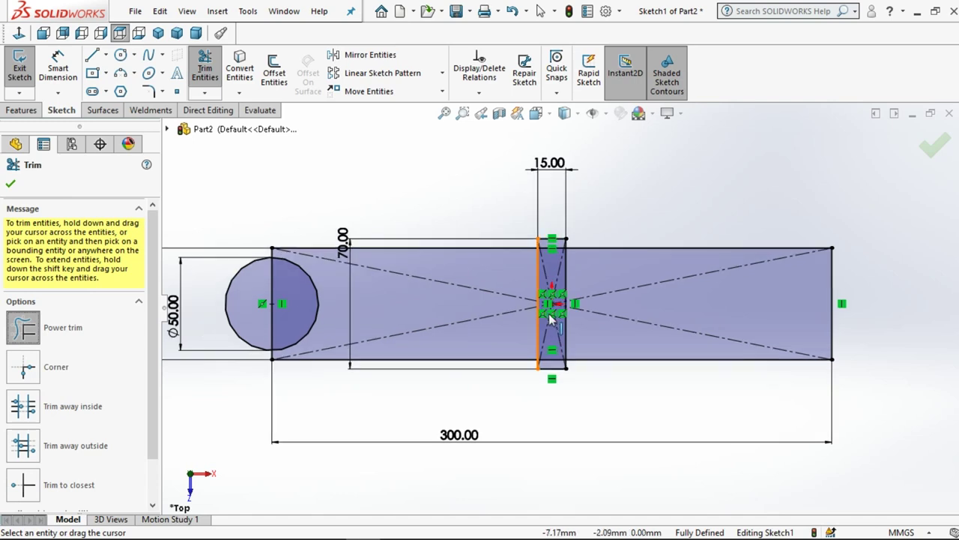
scroll(541, 311, "down", 2)
scroll(571, 311, "down", 2)
scroll(584, 228, "up", 1)
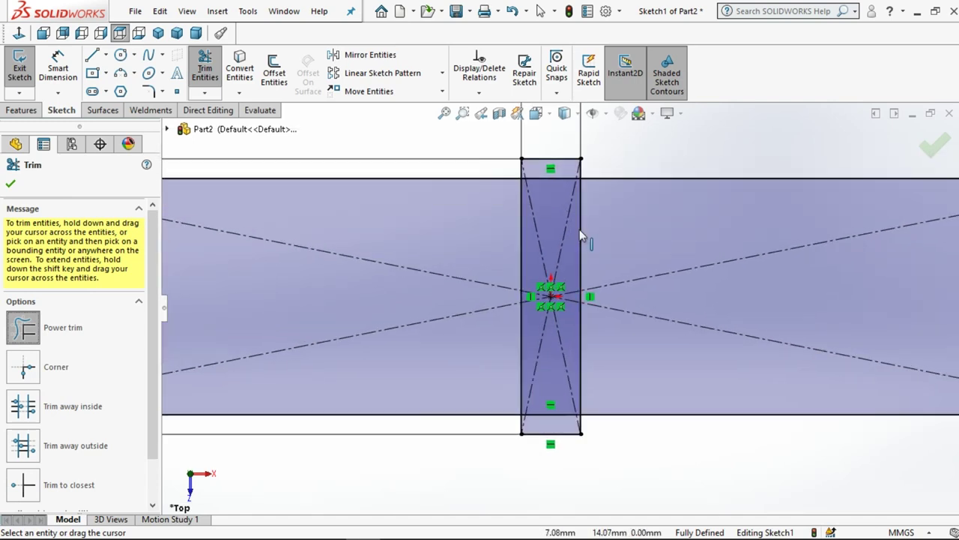
scroll(580, 230, "up", 1)
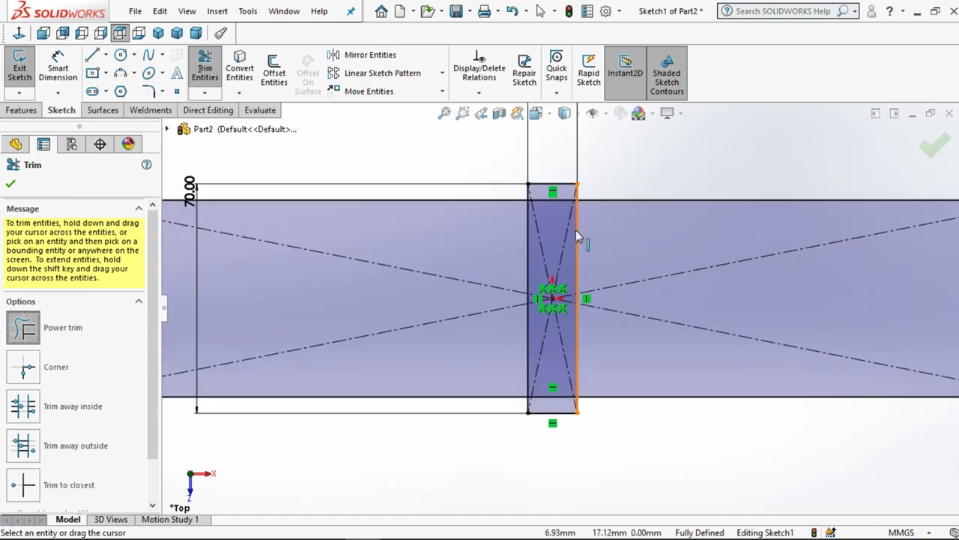
left_click(106, 54)
left_click(124, 88)
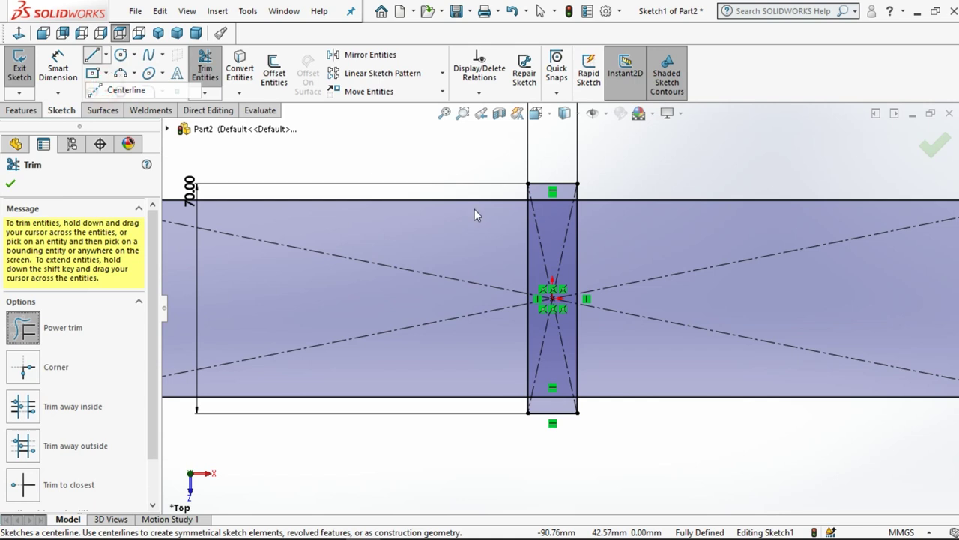
left_click(553, 184)
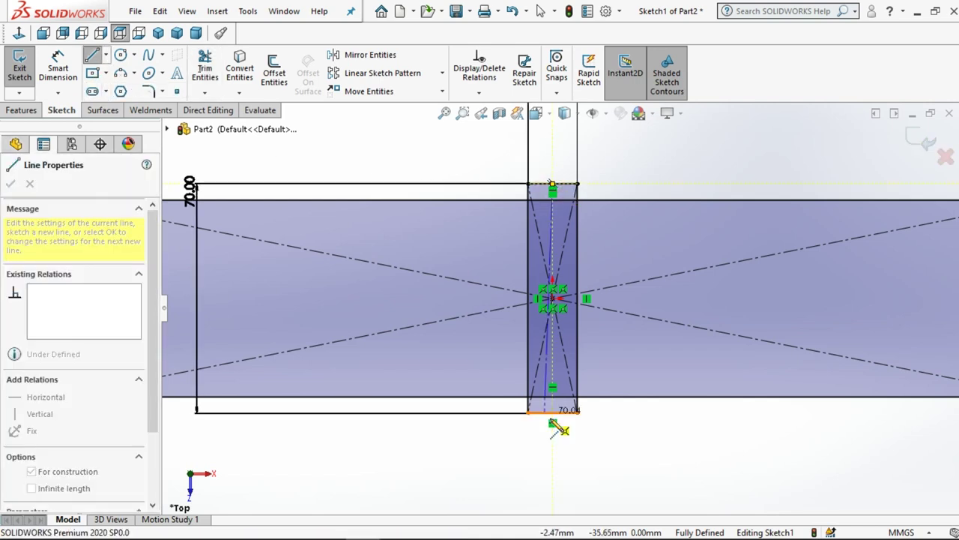
left_click(553, 412)
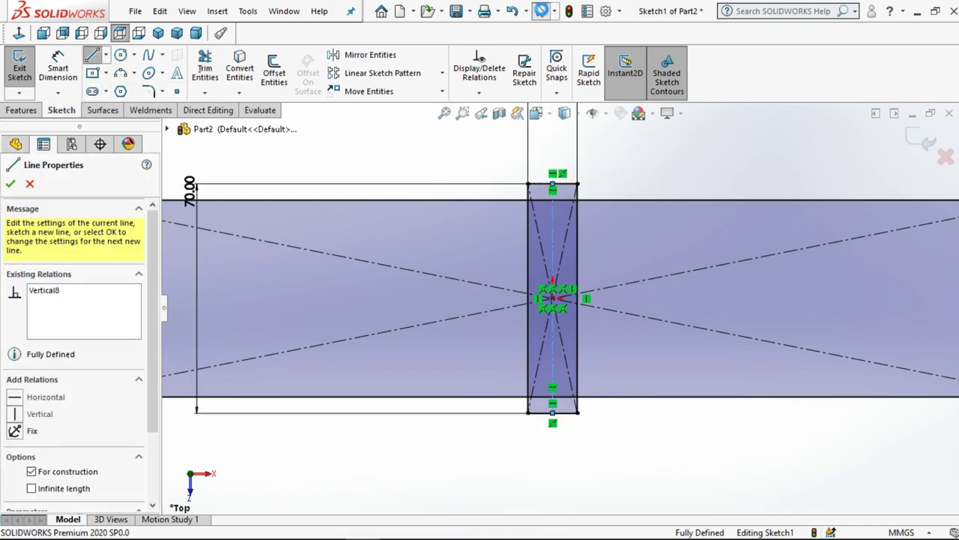
key("Escape")
key("Escape")
- Power-trim the bar right of the narrow strip, including the far-right line and 300.00 dimension
key("t")
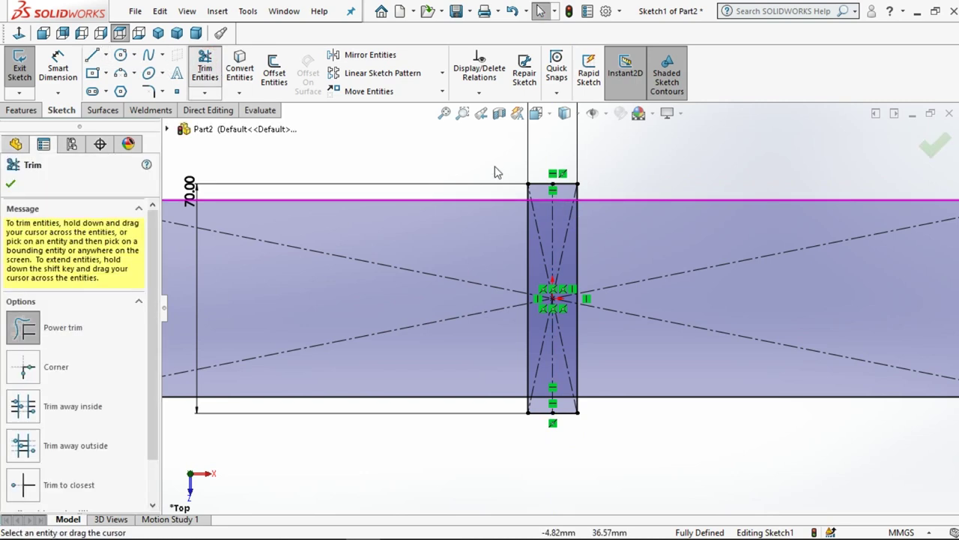
left_click(495, 170)
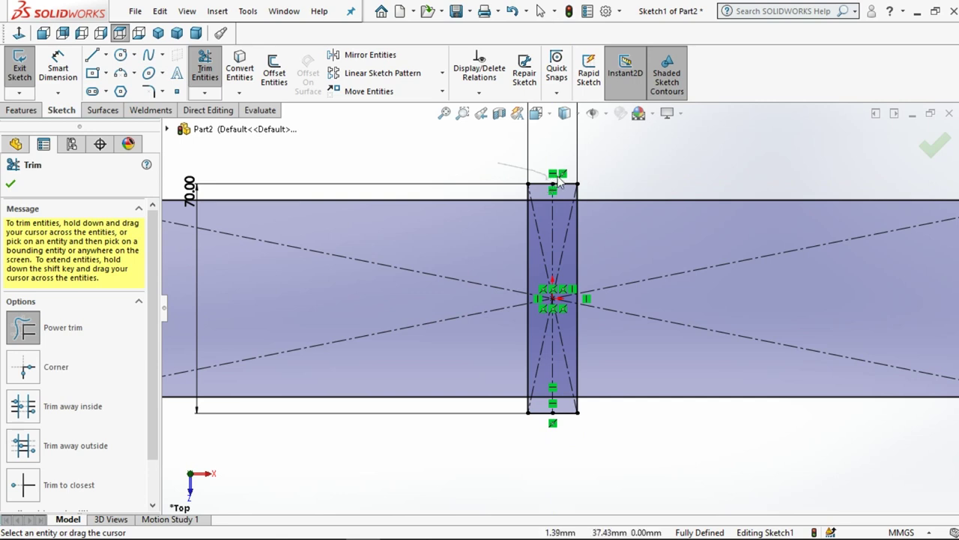
left_click_drag(566, 190, 568, 198)
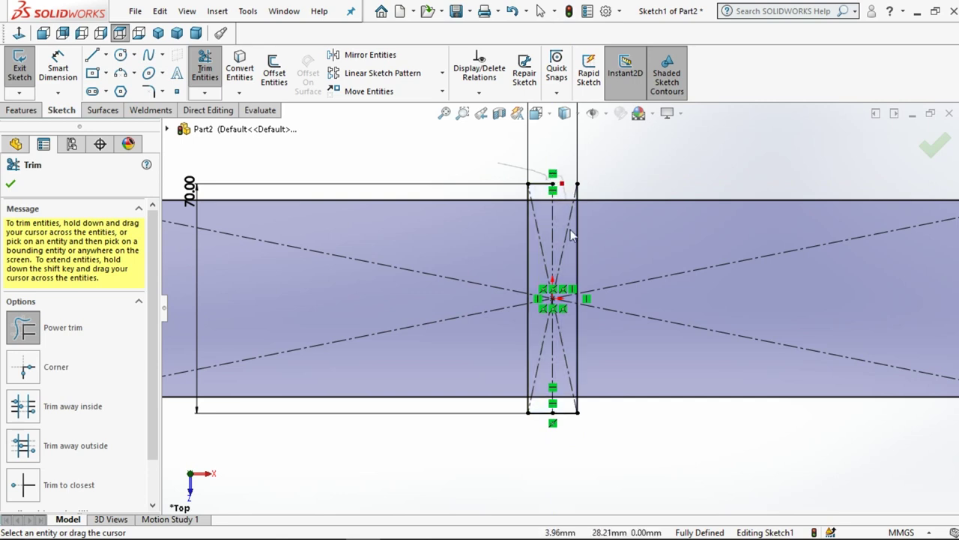
left_click_drag(571, 236, 568, 257)
left_click_drag(567, 351, 594, 431)
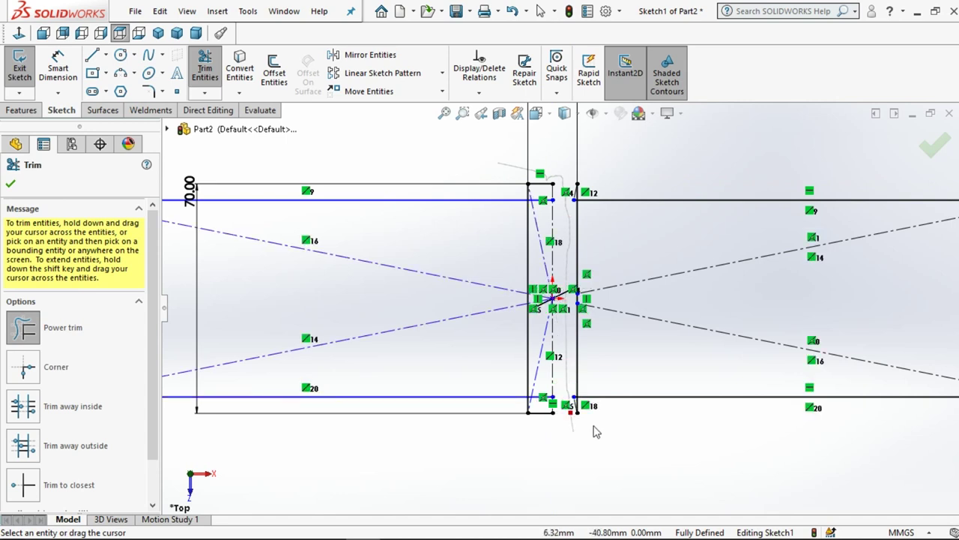
mouse_move(620, 397)
left_mouse_down()
mouse_move(582, 406)
mouse_move(579, 394)
mouse_move(627, 230)
mouse_move(599, 233)
left_mouse_up()
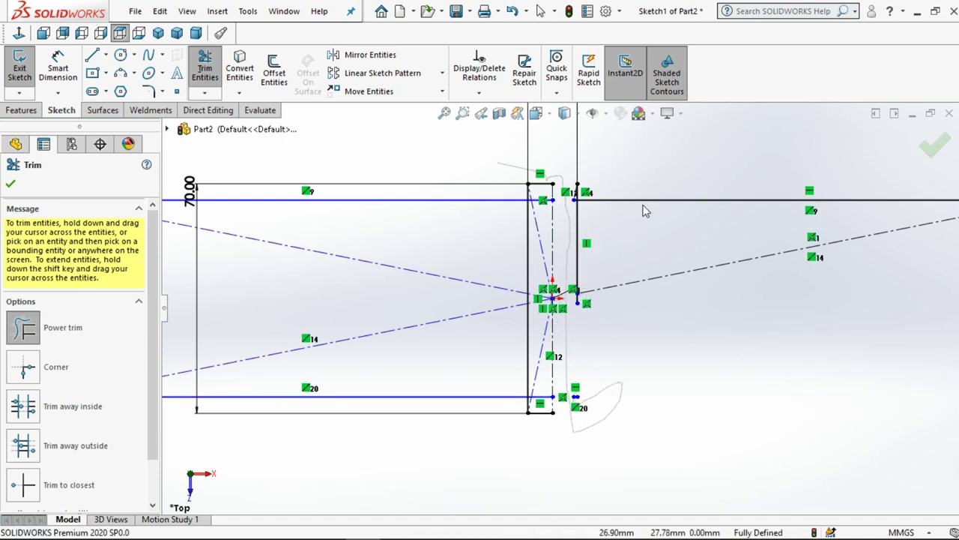
left_click_drag(578, 200, 596, 186)
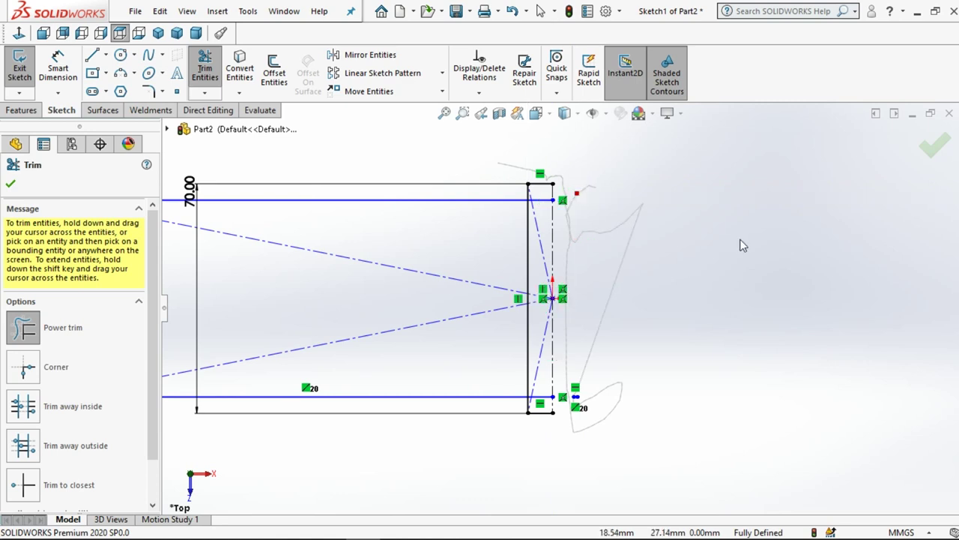
key("f")
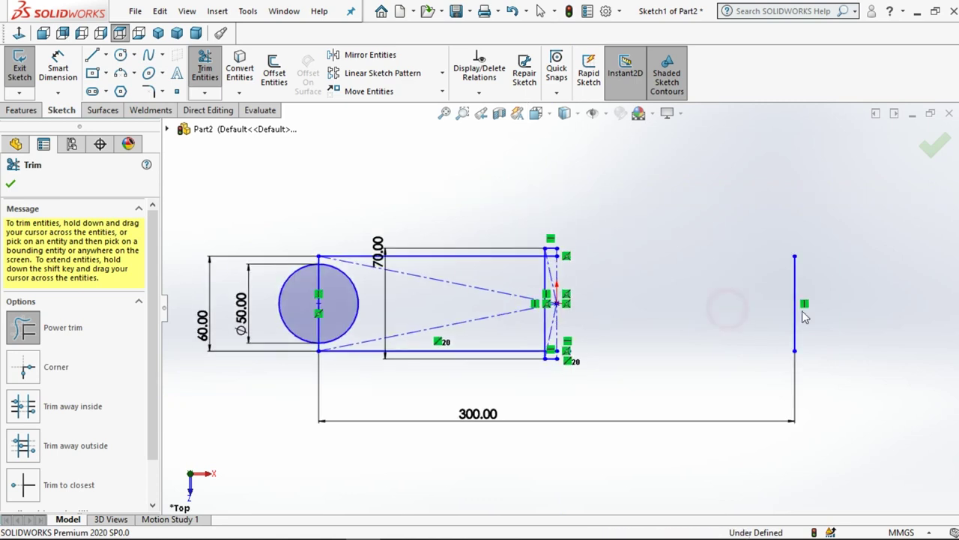
left_click_drag(807, 318, 748, 308)
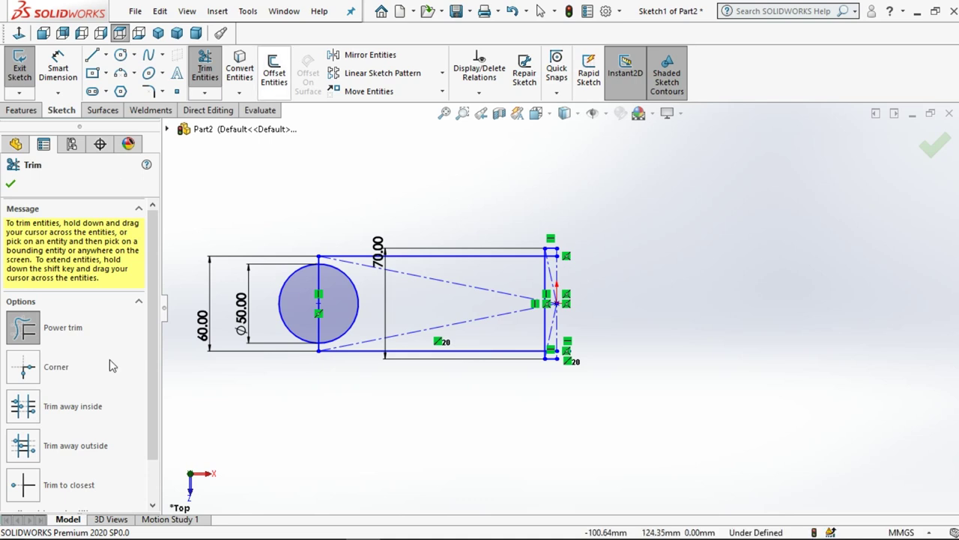
left_click(20, 483)
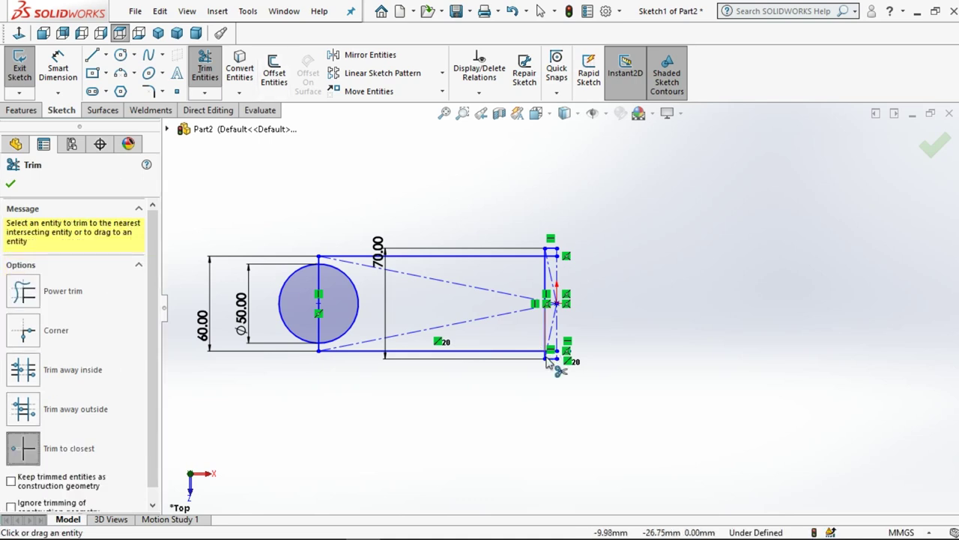
- Trim the top line's overshoot past the right corner
scroll(561, 363, "down", 3)
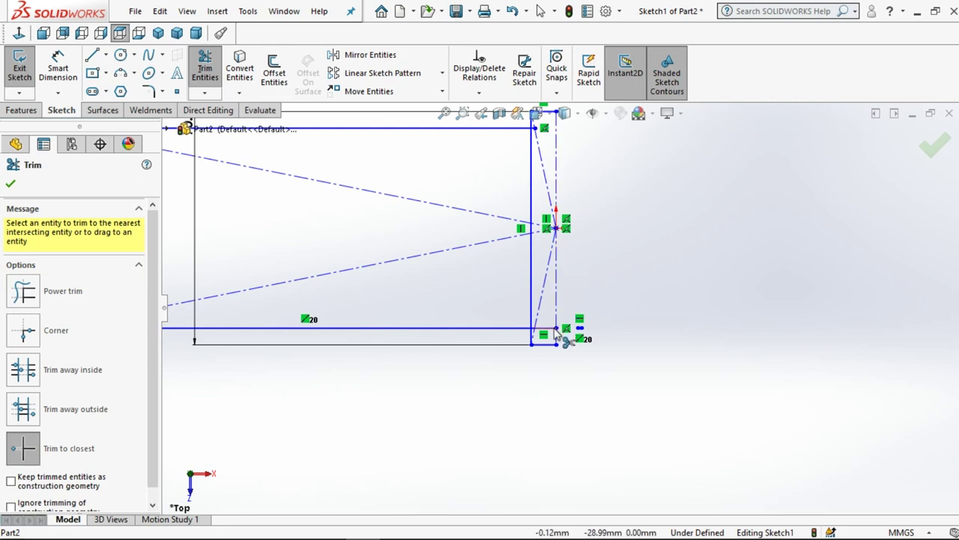
scroll(549, 333, "down", 2)
scroll(525, 330, "down", 1)
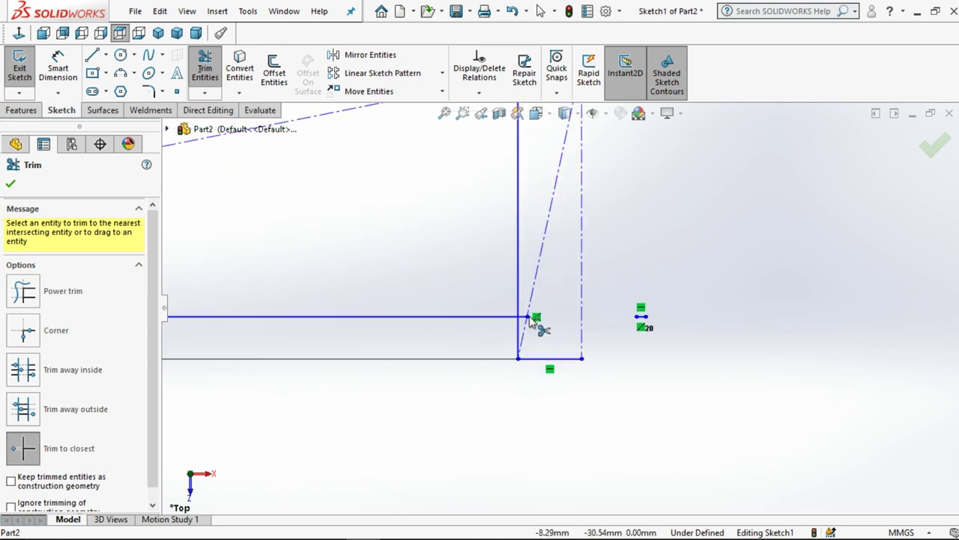
scroll(540, 324, "down", 1)
scroll(546, 307, "up", 6)
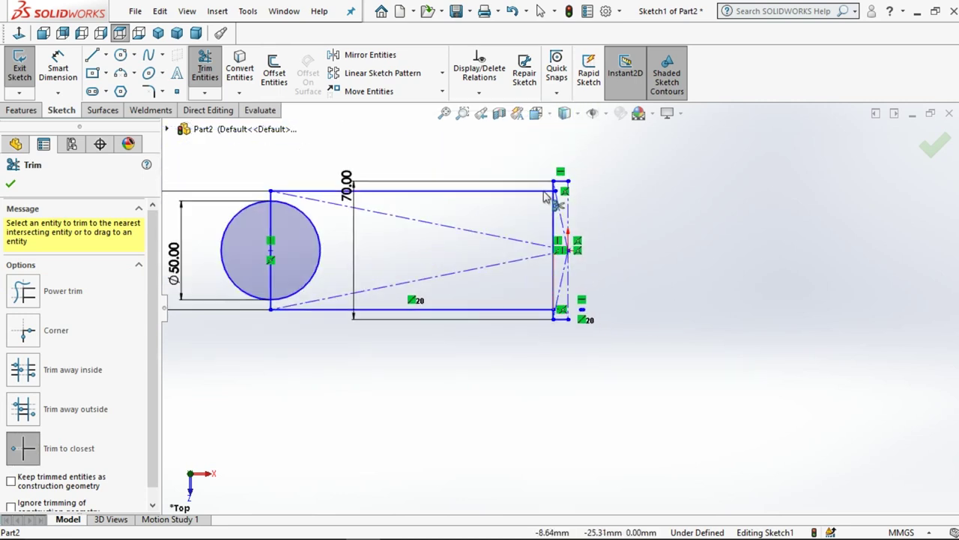
scroll(551, 199, "down", 3)
scroll(568, 224, "down", 2)
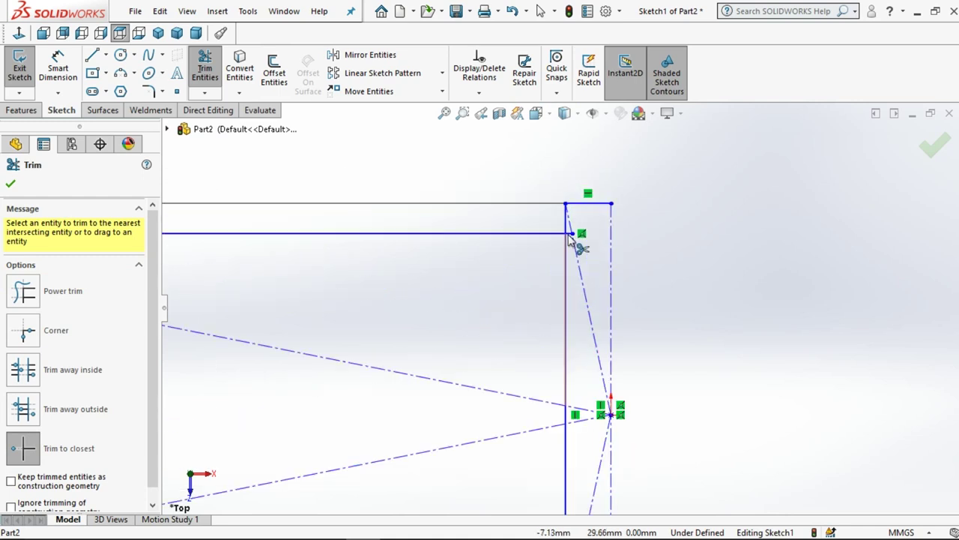
scroll(576, 239, "down", 4)
scroll(574, 250, "down", 2)
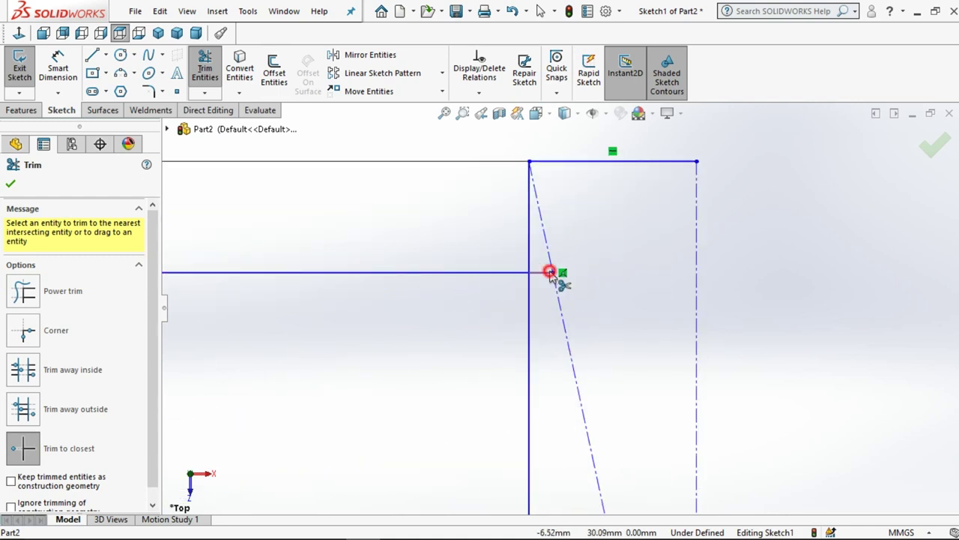
left_click(549, 272)
scroll(605, 293, "up", 3)
scroll(610, 400, "up", 3)
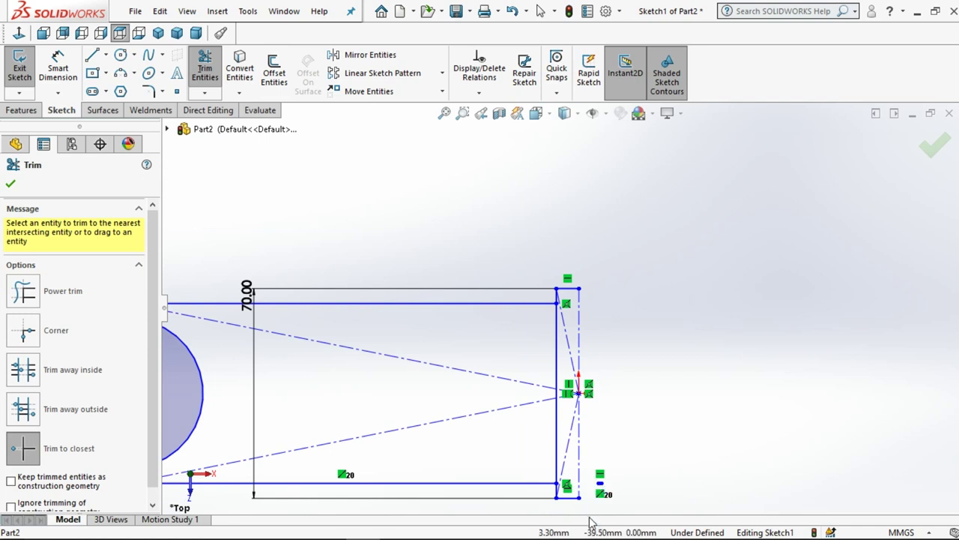
scroll(600, 513, "down", 1)
scroll(604, 498, "down", 3)
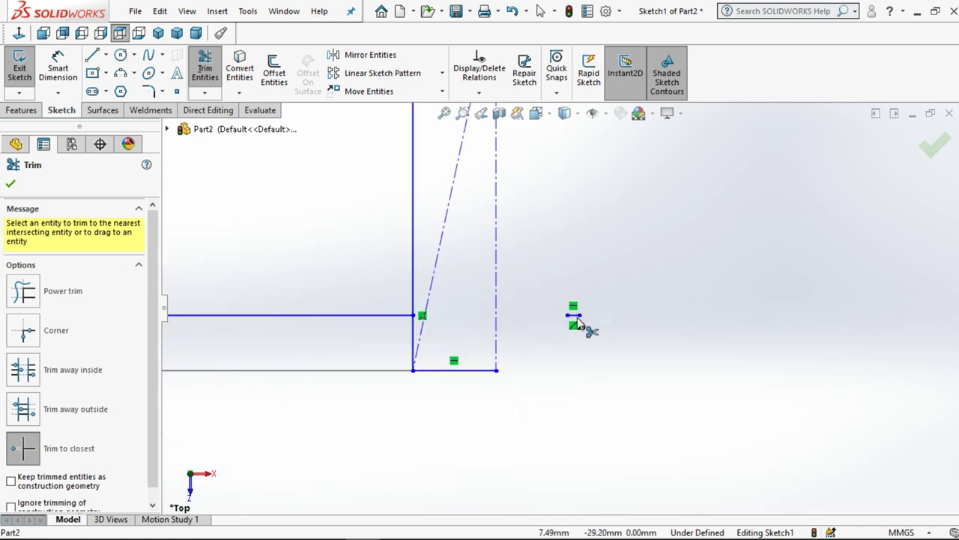
scroll(579, 324, "up", 2)
scroll(579, 324, "up", 1)
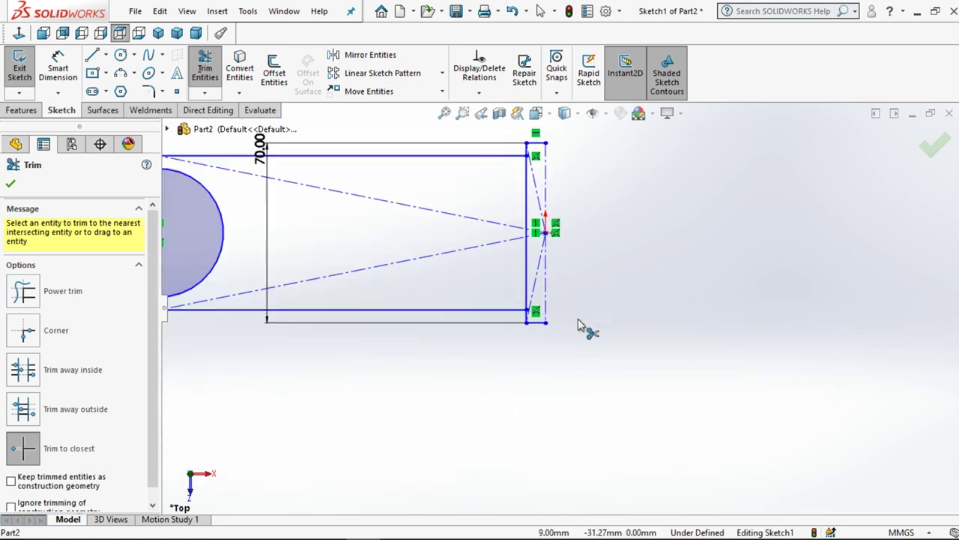
scroll(578, 324, "up", 1)
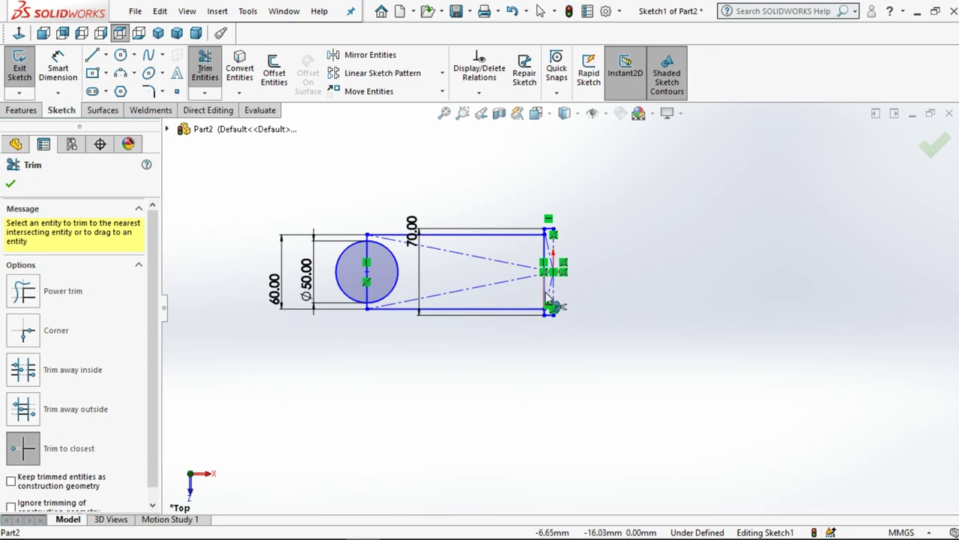
- Trim the right-edge overshoots and the vertical piece between the construction lines
left_click(549, 299)
left_click(545, 248)
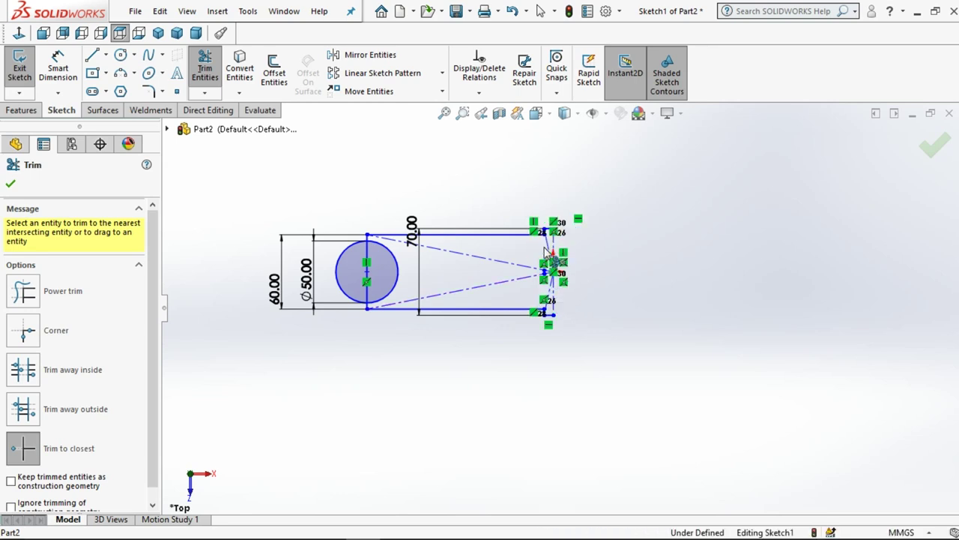
scroll(552, 259, "down", 1)
scroll(550, 273, "down", 2)
scroll(532, 285, "down", 1)
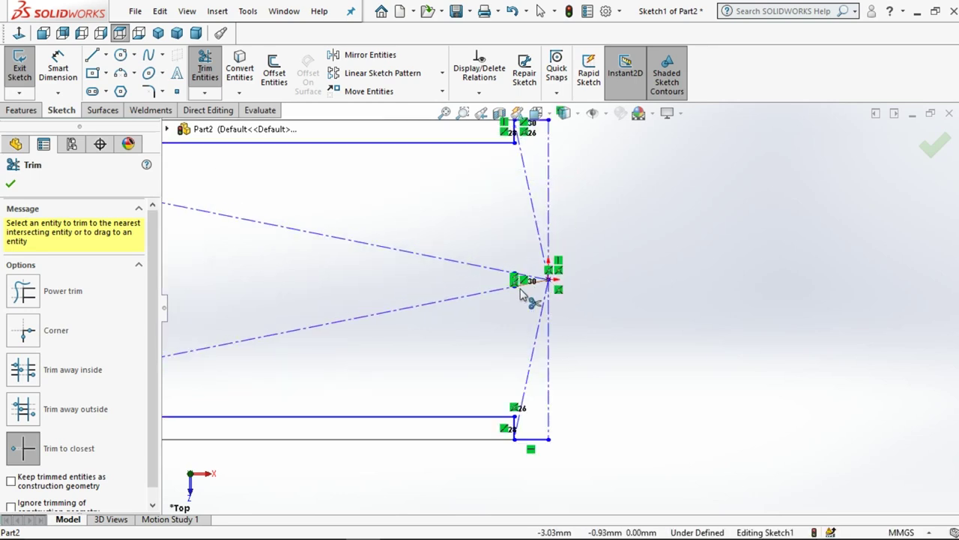
scroll(514, 294, "down", 3)
left_click(522, 277)
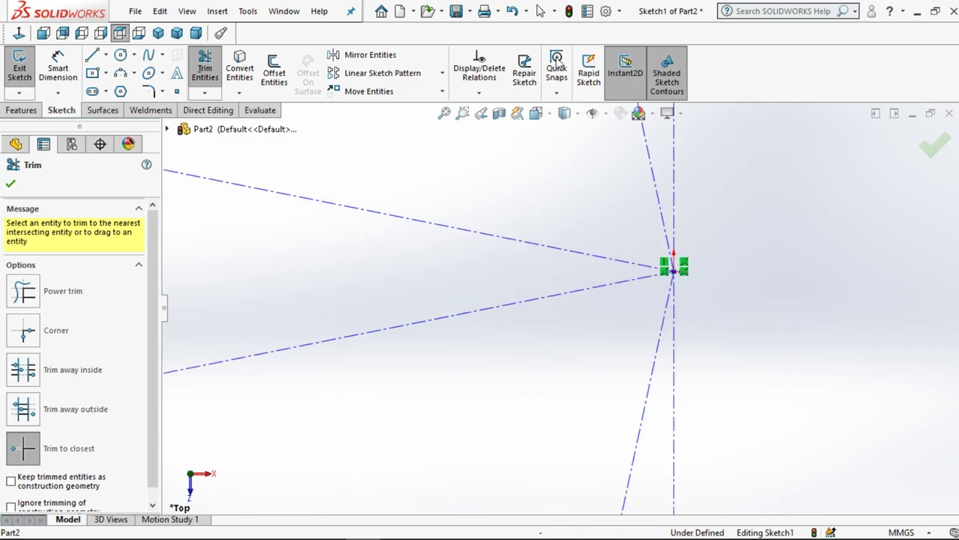
left_click(541, 15)
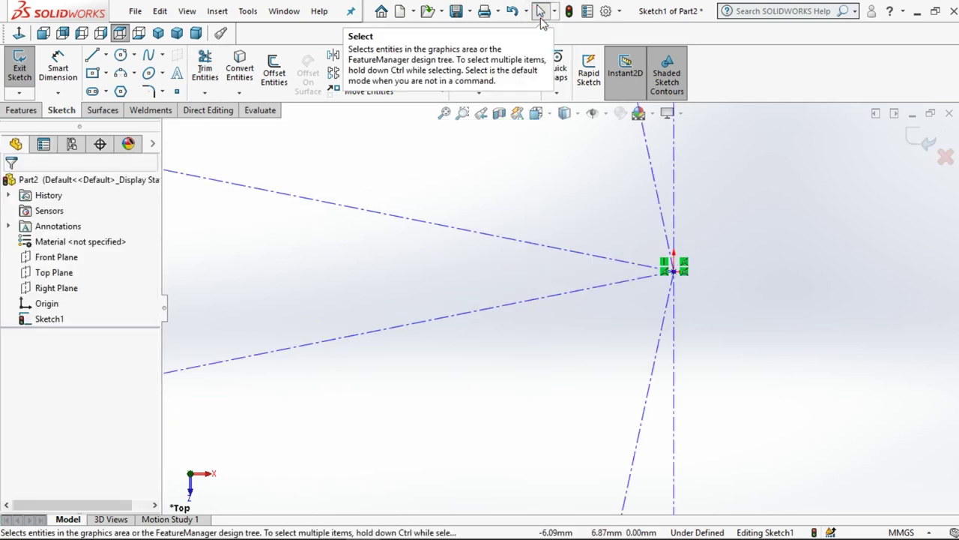
scroll(577, 315, "up", 5)
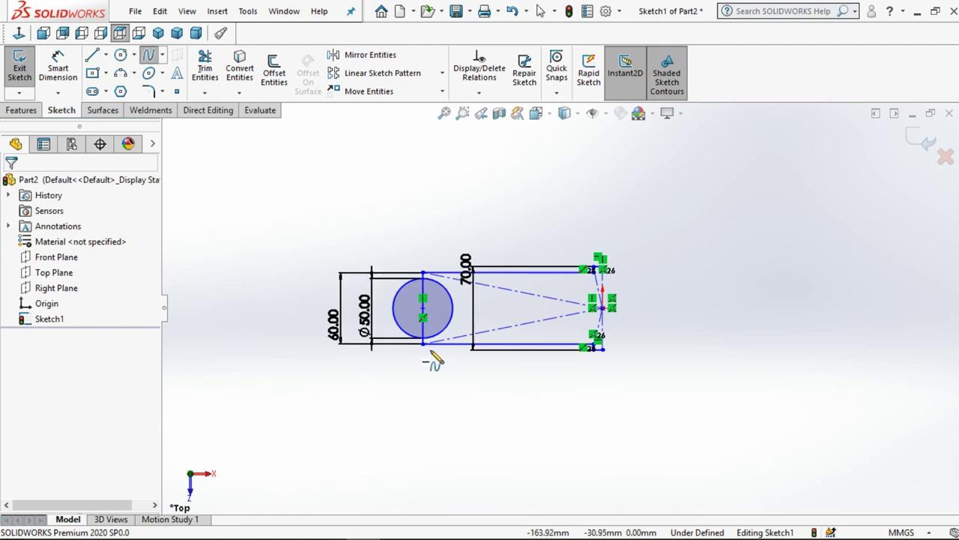
- Draw a spline from the circle's bottom point to the rectangle's bottom-right corner
scroll(431, 354, "down", 3)
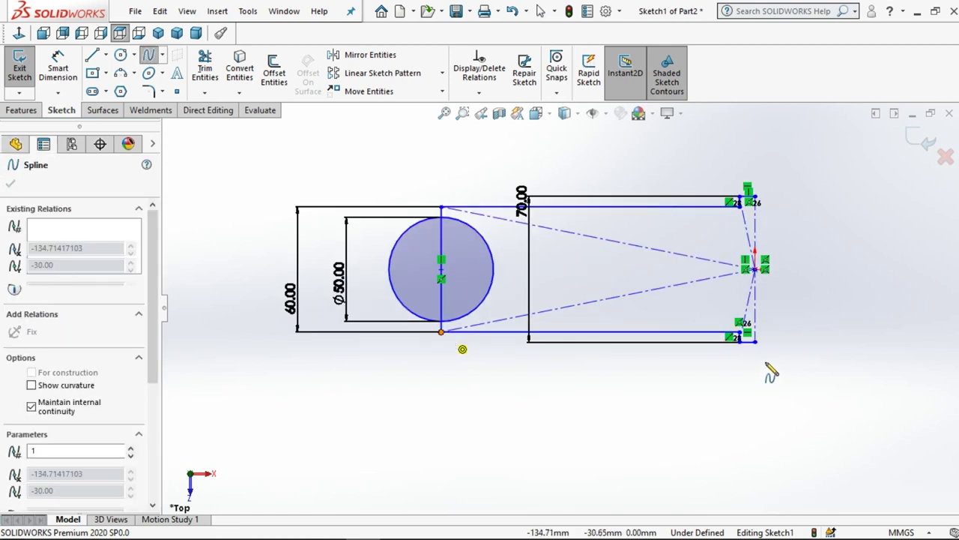
scroll(771, 379, "down", 2)
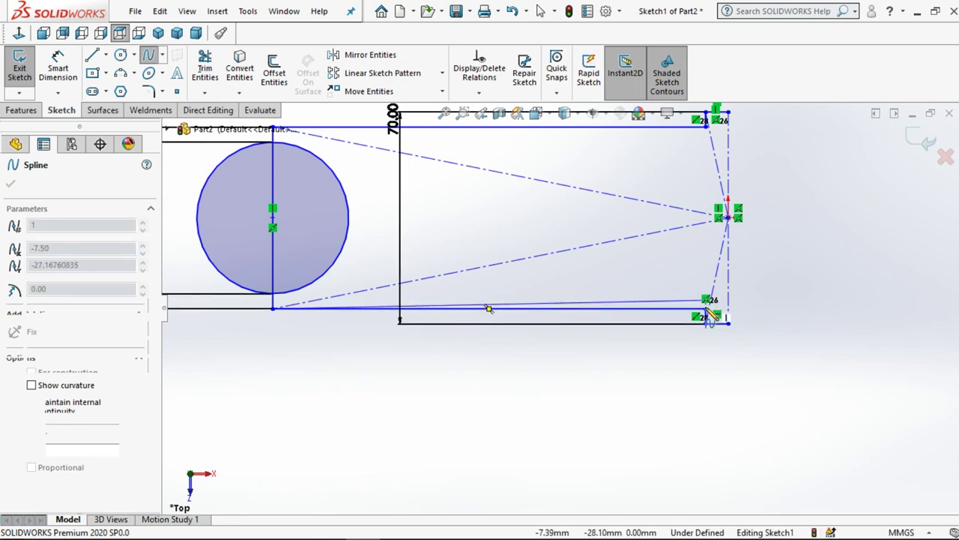
double_click(706, 308)
key("Escape")
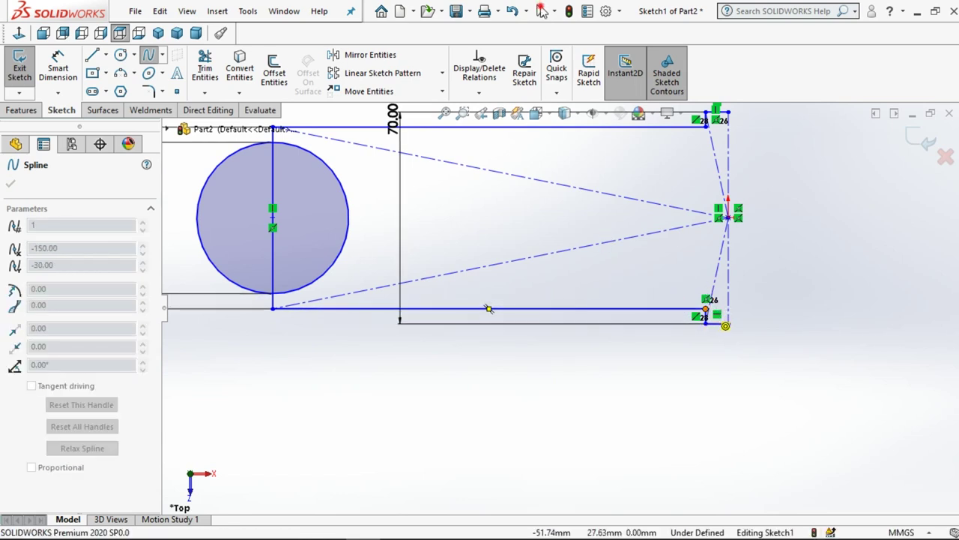
left_click(460, 309)
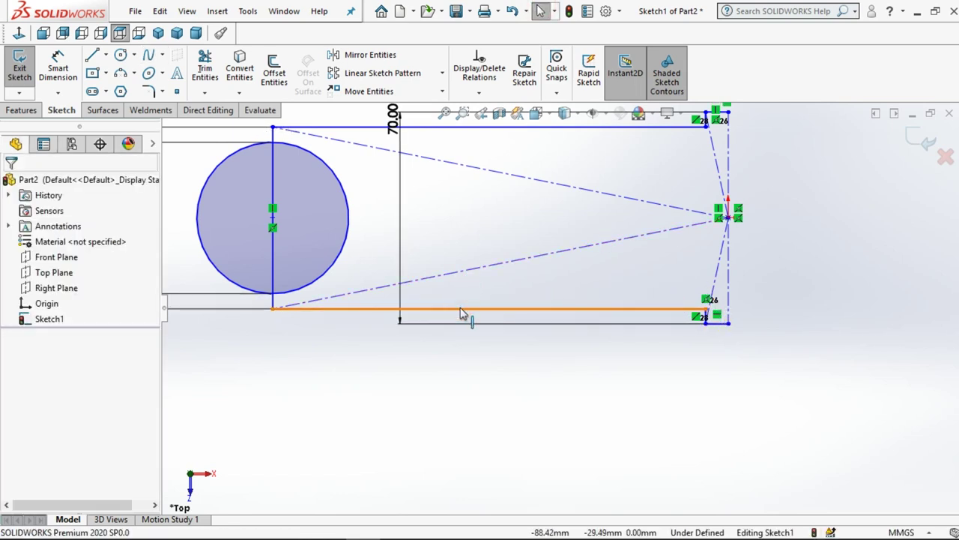
left_click(460, 309)
key("t")
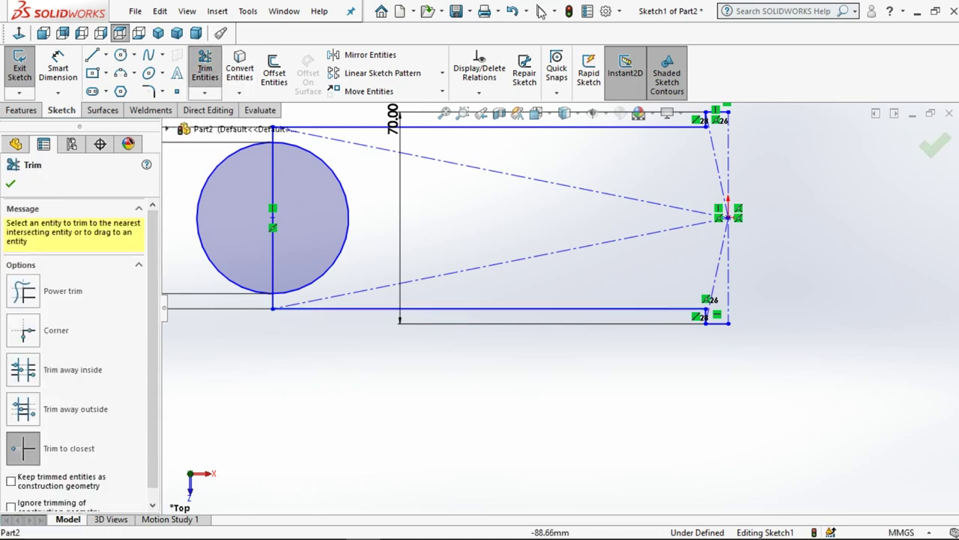
key("Escape")
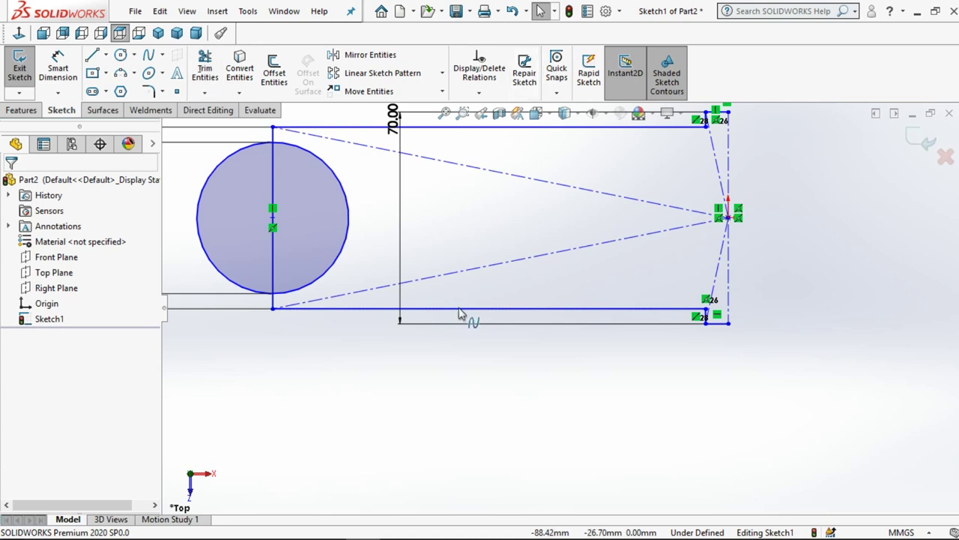
- Bend the spline into an upward arc by dragging its tangent handles
left_click(463, 309)
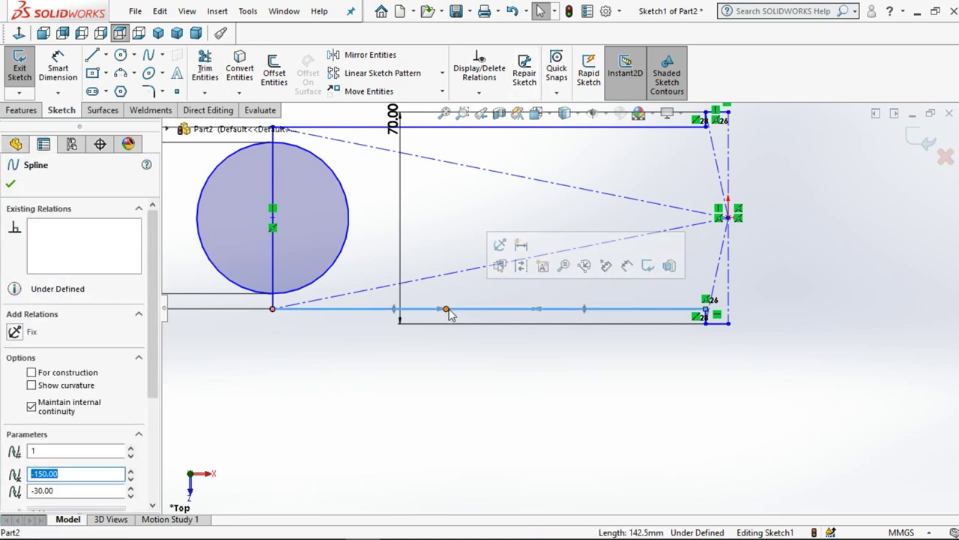
mouse_move(446, 309)
left_mouse_down()
mouse_move(495, 260)
mouse_move(479, 243)
left_mouse_up()
left_click_drag(482, 238, 483, 237)
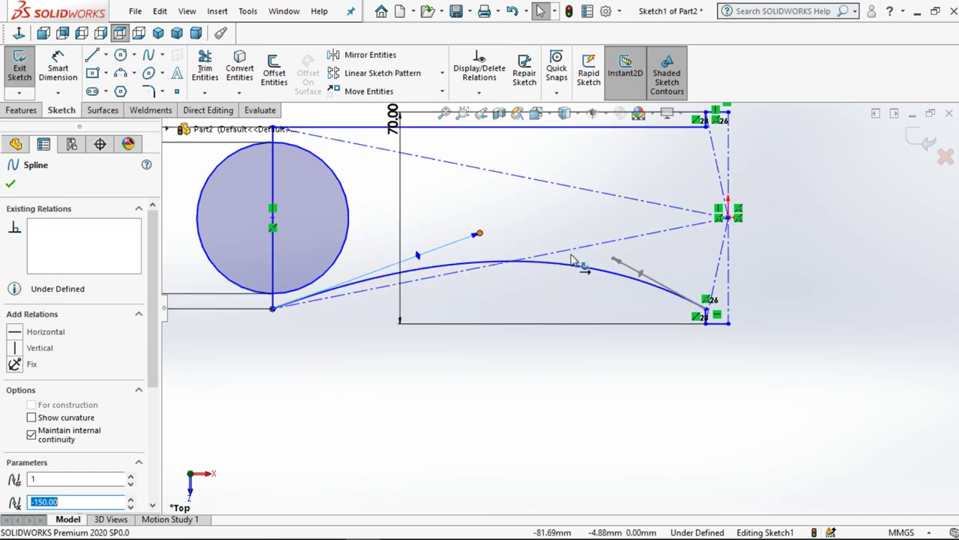
left_click(617, 262)
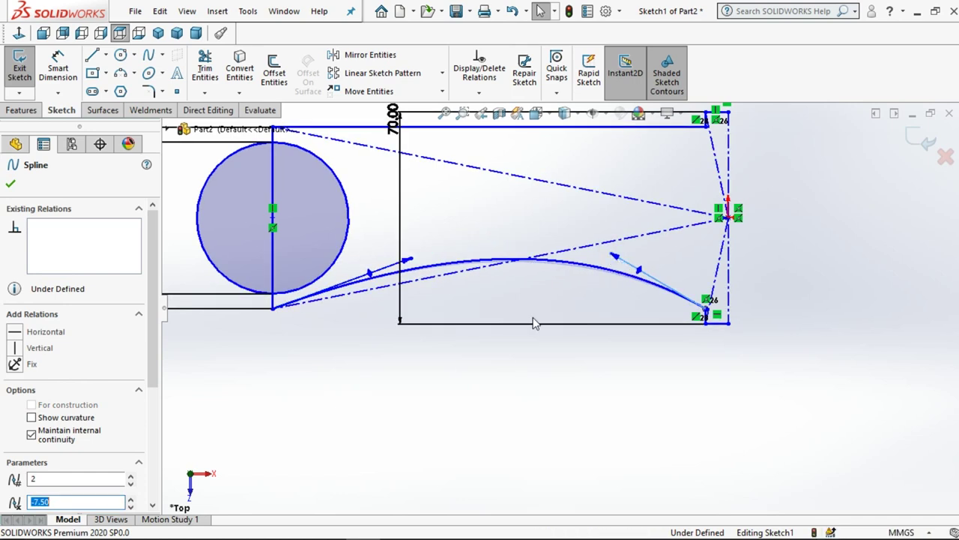
left_click(512, 364)
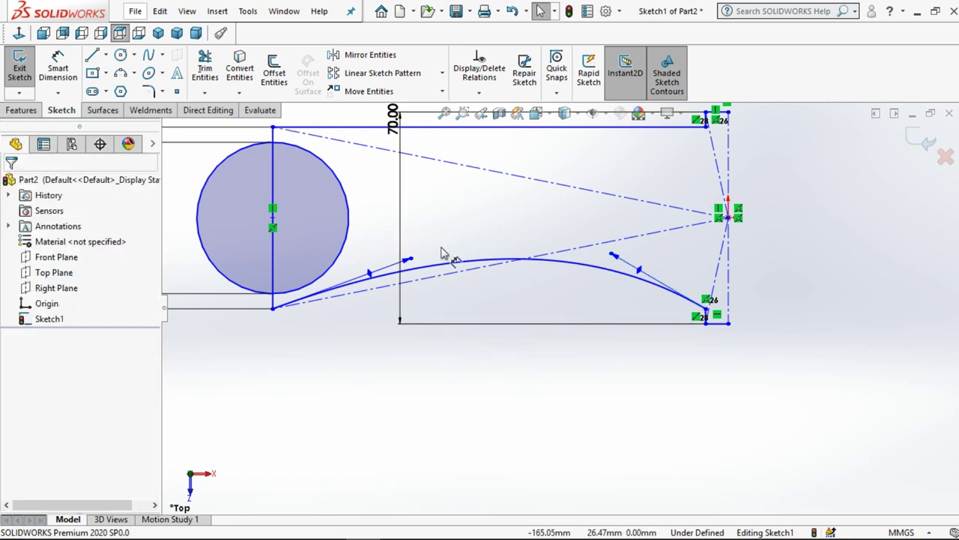
- Dimension the spline from its left end, changing 181.95 to 182 mm
key("d")
left_click(274, 311)
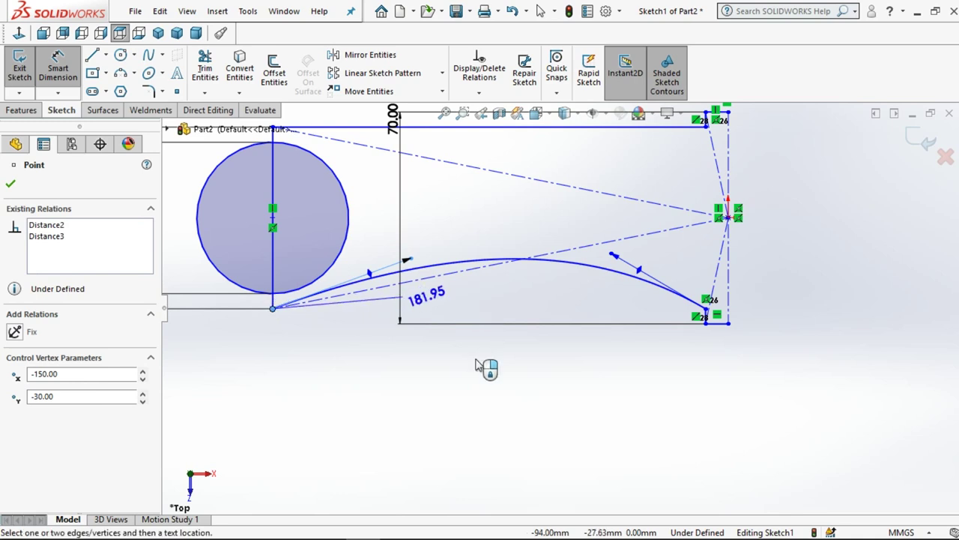
left_click(539, 10)
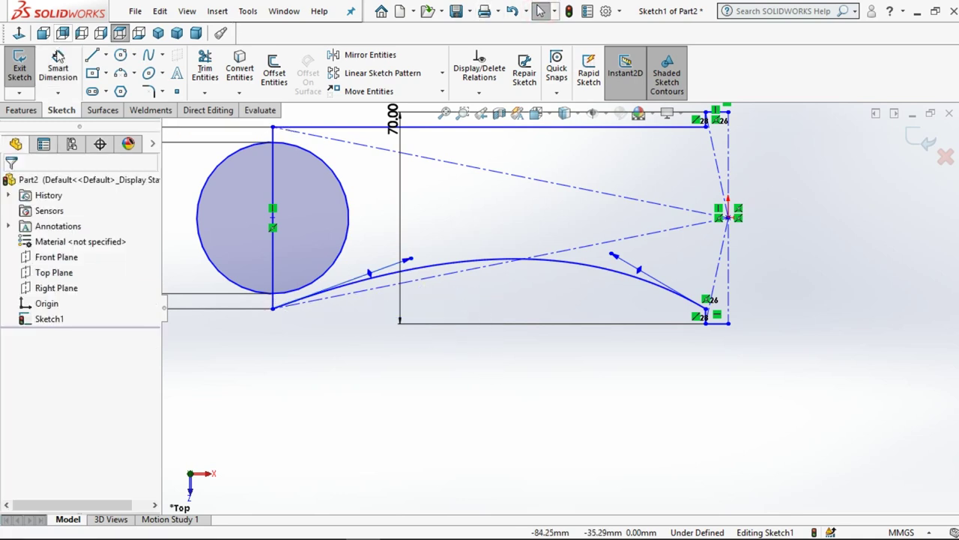
key("Return")
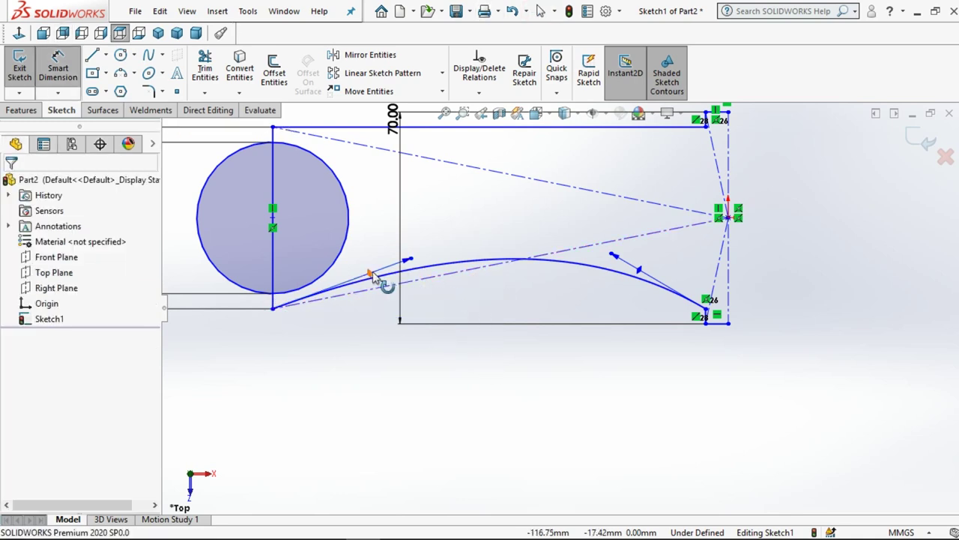
left_click(375, 297)
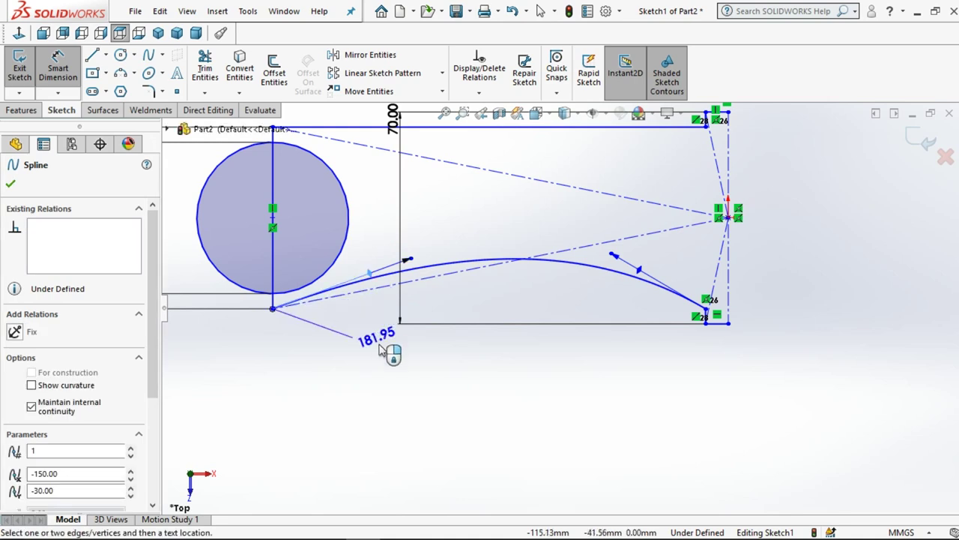
left_click(262, 420)
type("182")
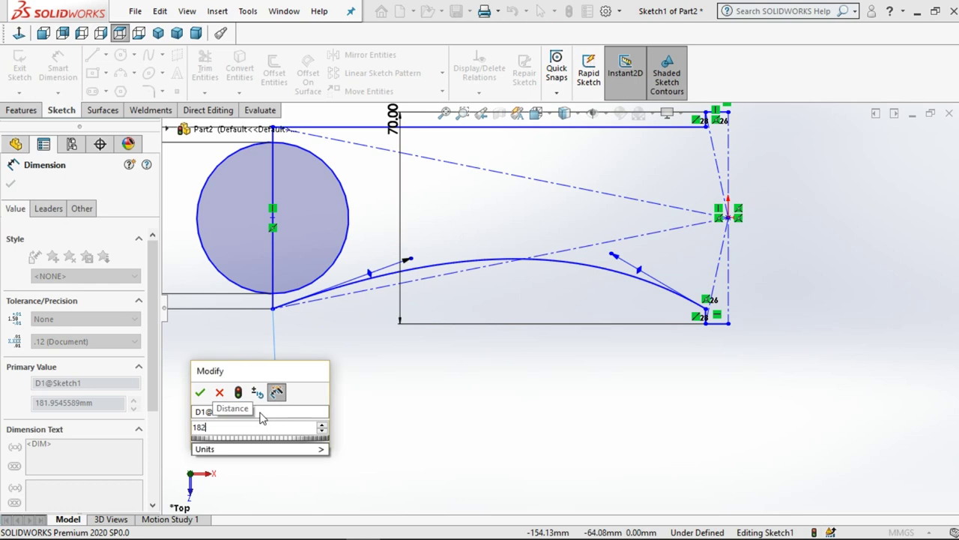
key("Escape")
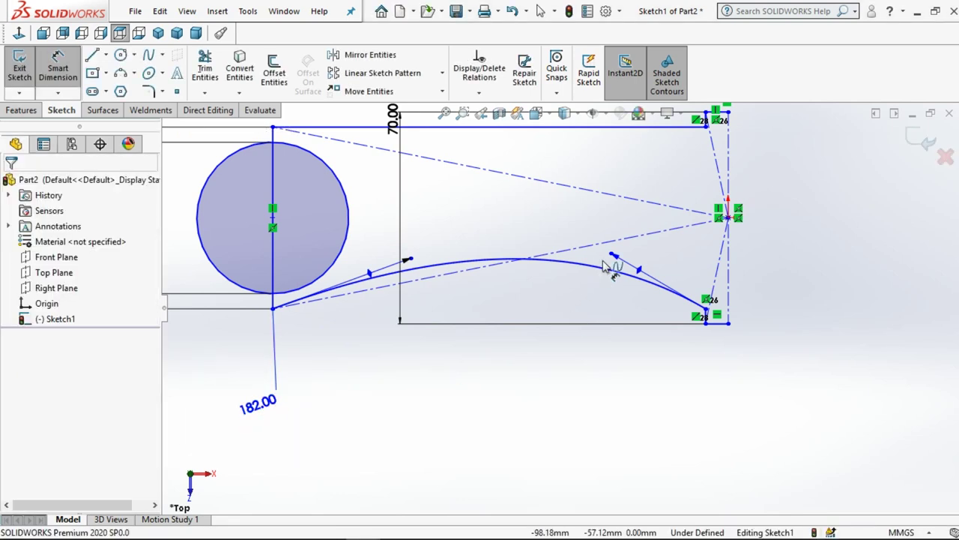
left_click(705, 308)
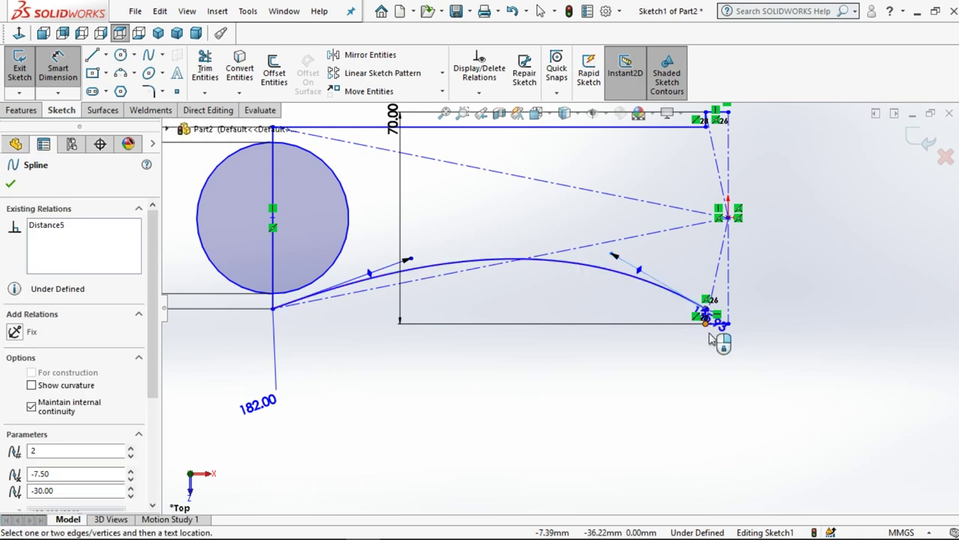
scroll(714, 330, "down", 3)
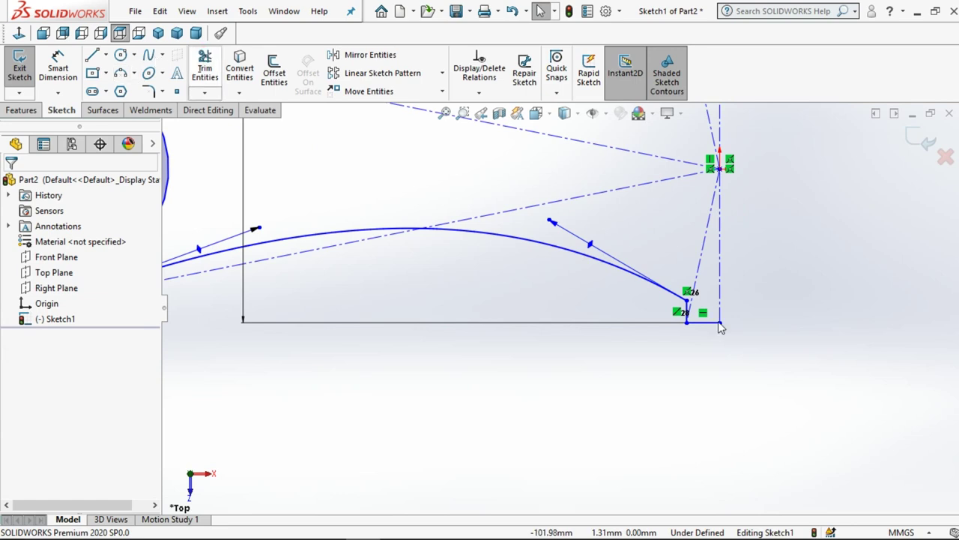
- Trim the short segment at the spline's right end and draw a 5 mm vertical line down to the bottom line
scroll(720, 326, "down", 3)
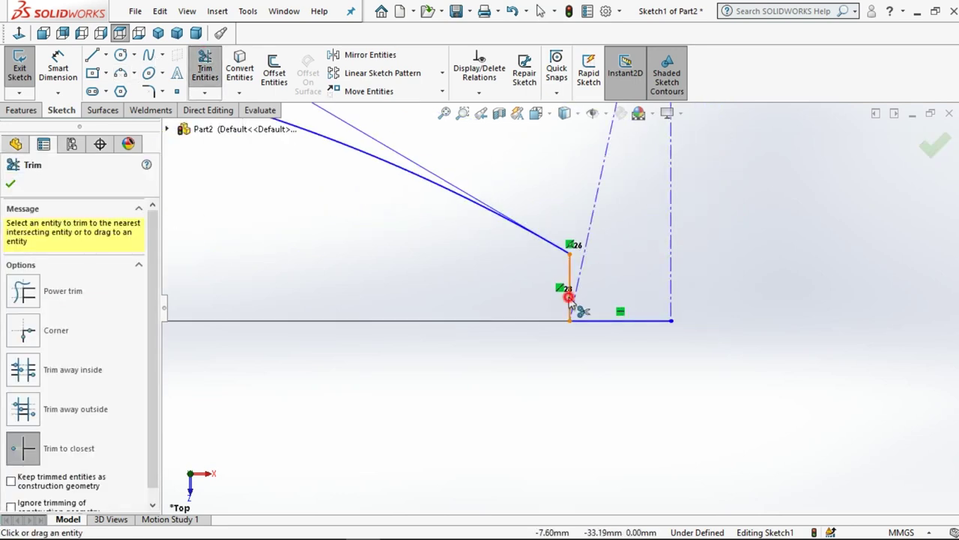
left_click(570, 298)
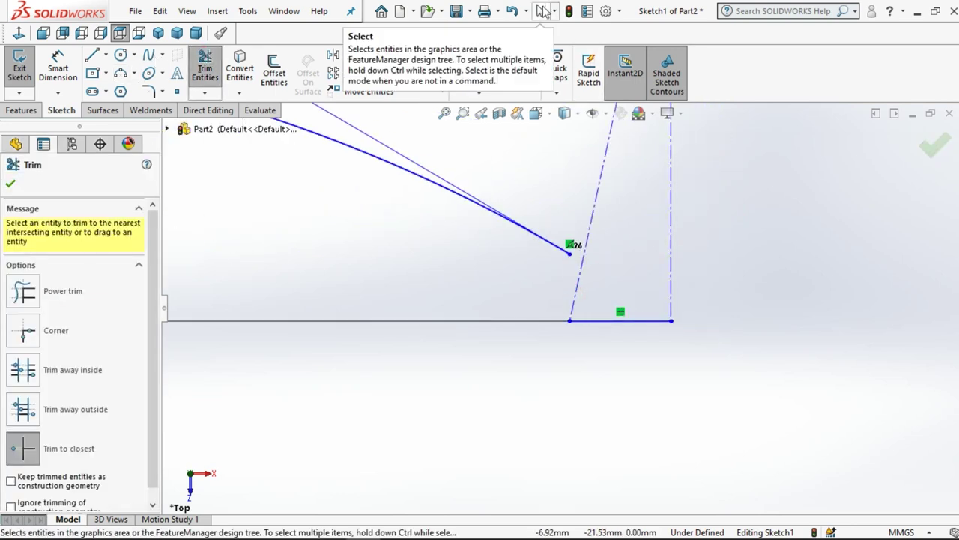
left_click(91, 57)
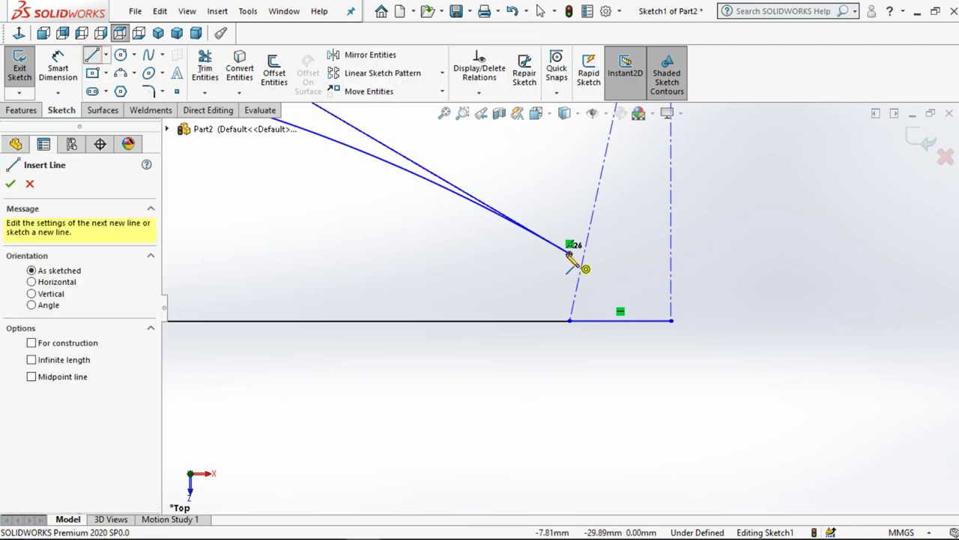
left_click(570, 321)
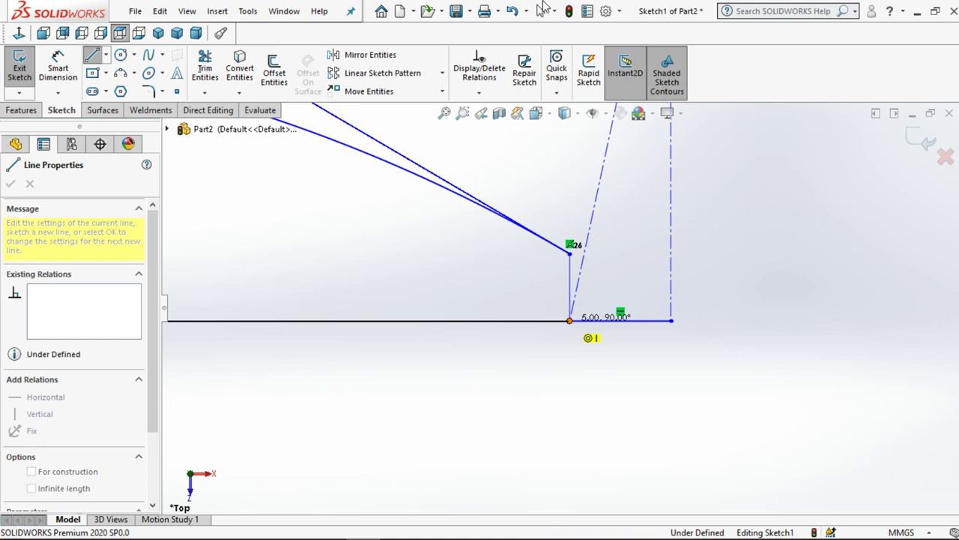
key("Escape")
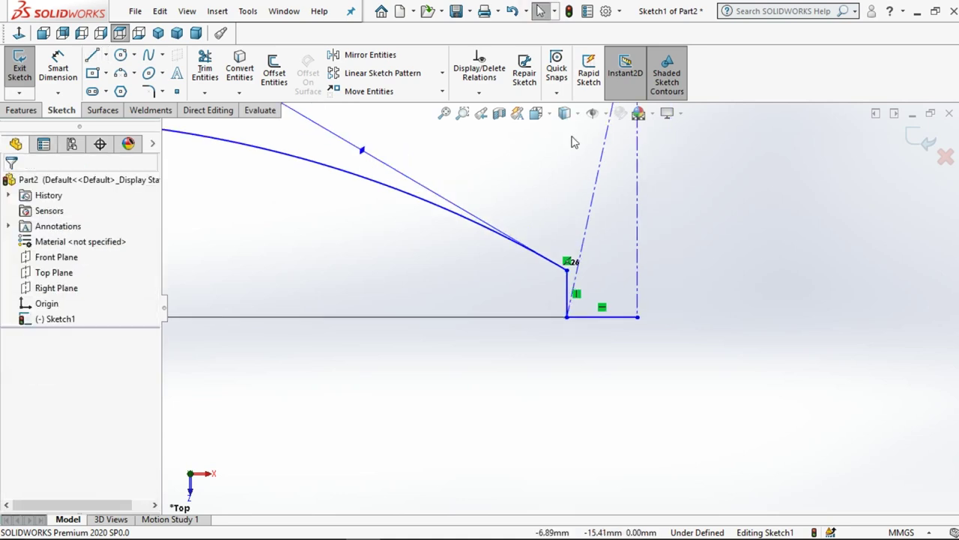
scroll(545, 189, "up", 3)
scroll(545, 189, "up", 3)
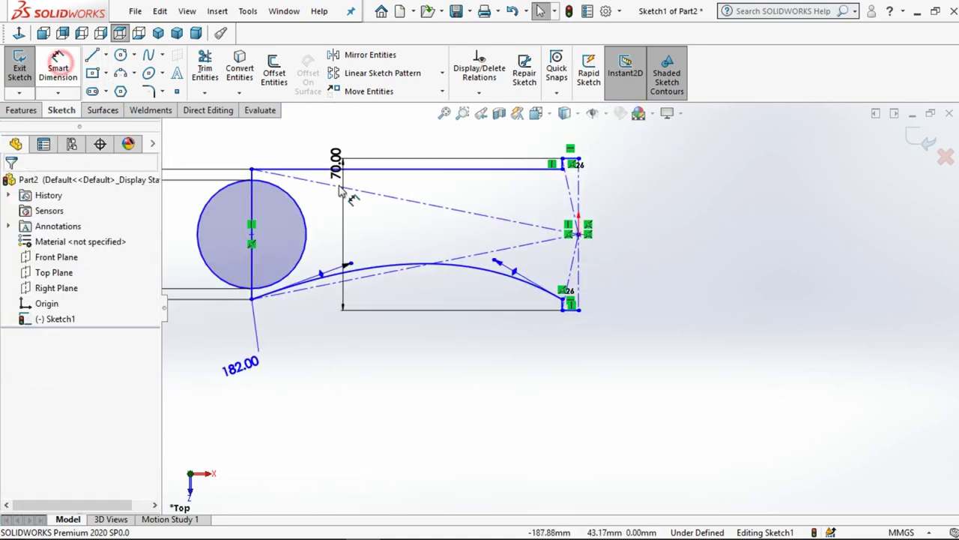
- Dimension the angle between the spline's right-end tangent and the bottom line as 30°
left_click(58, 69)
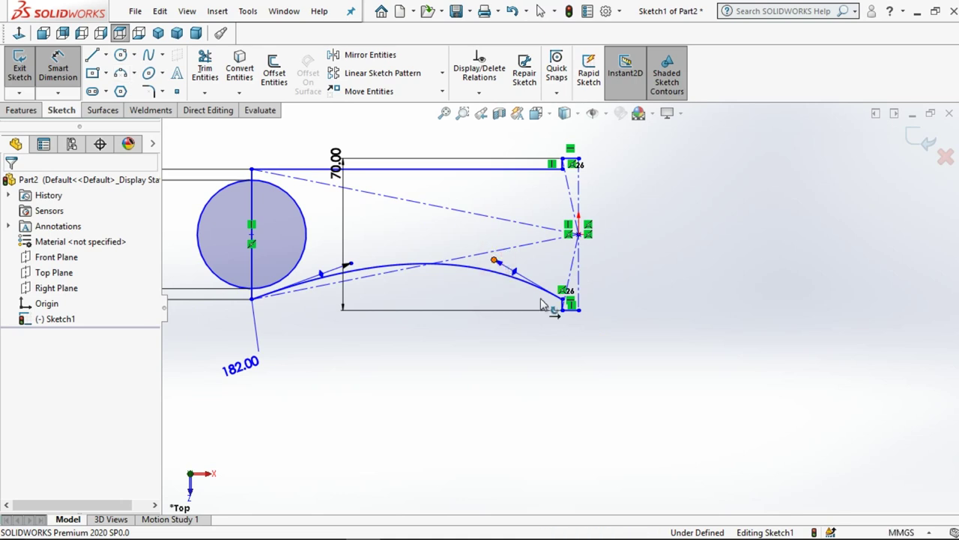
left_click(543, 303)
scroll(558, 308, "down", 2)
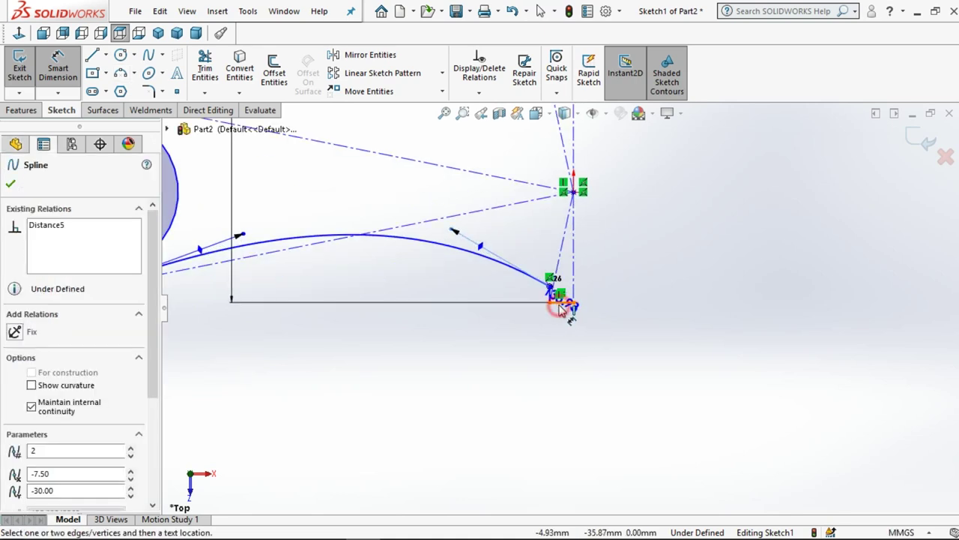
left_click(559, 307)
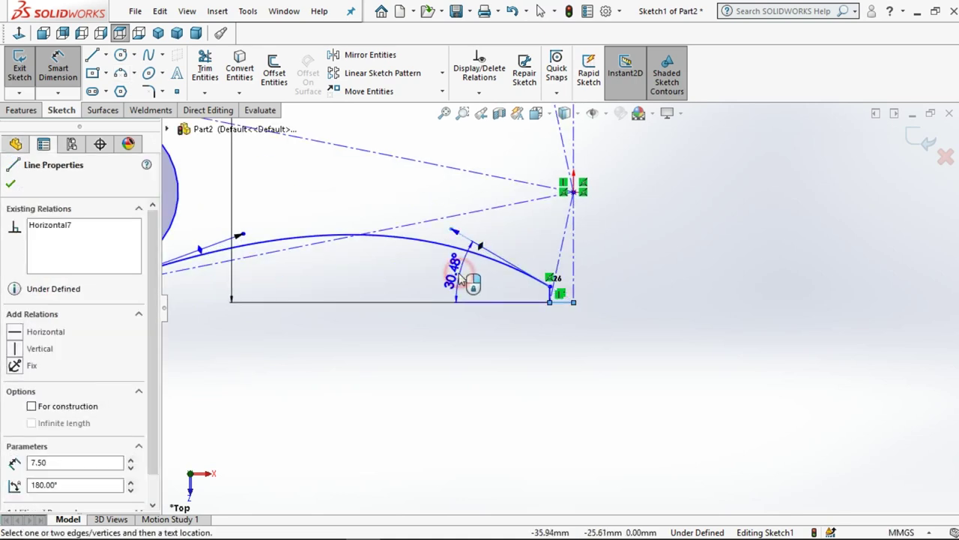
left_click(459, 278)
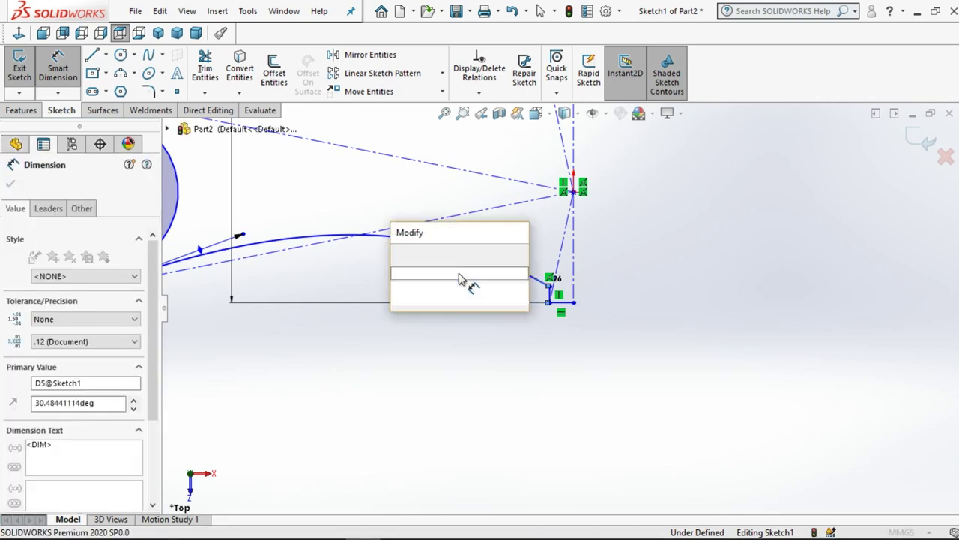
type("30")
key("Return")
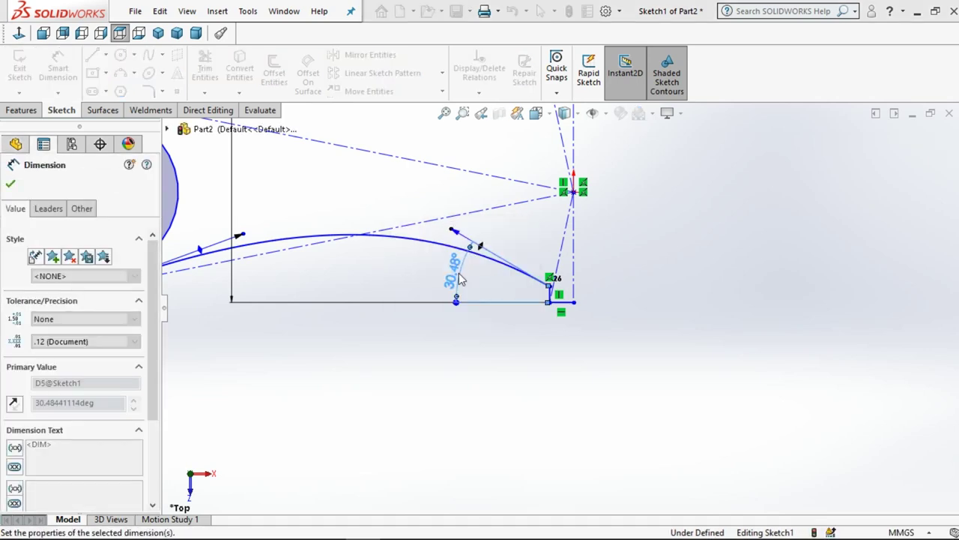
scroll(480, 276, "up", 2)
scroll(479, 276, "up", 1)
left_click(387, 380)
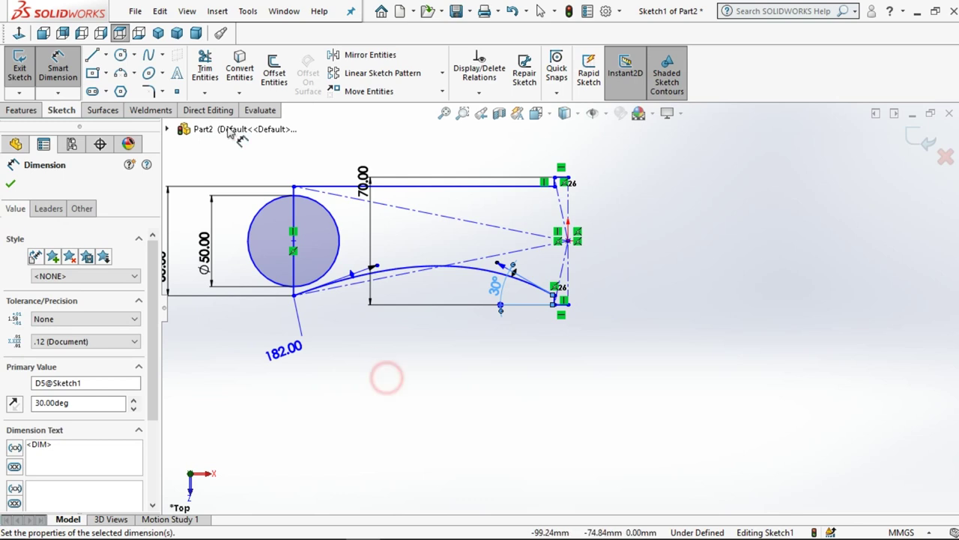
left_click(105, 57)
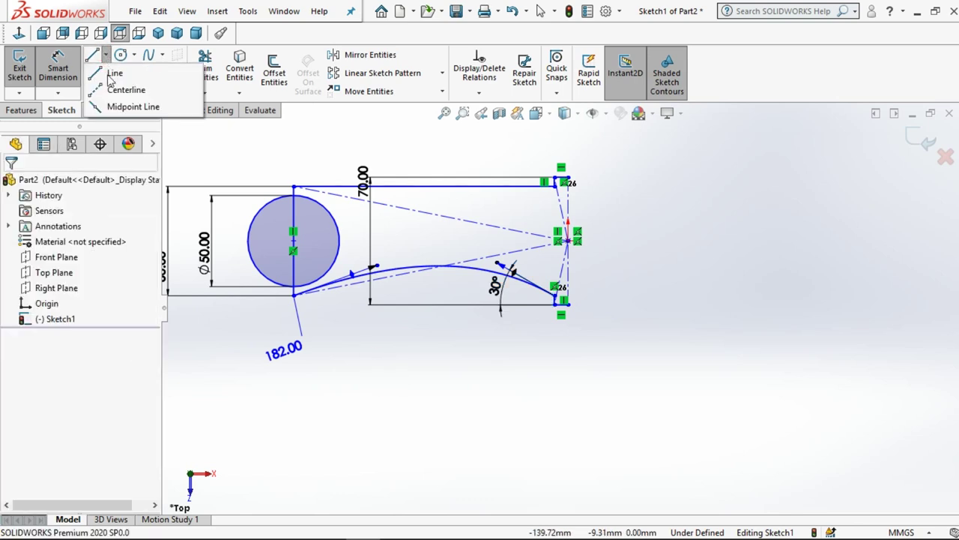
- Draw a horizontal centerline through the circle's centre
left_click(126, 89)
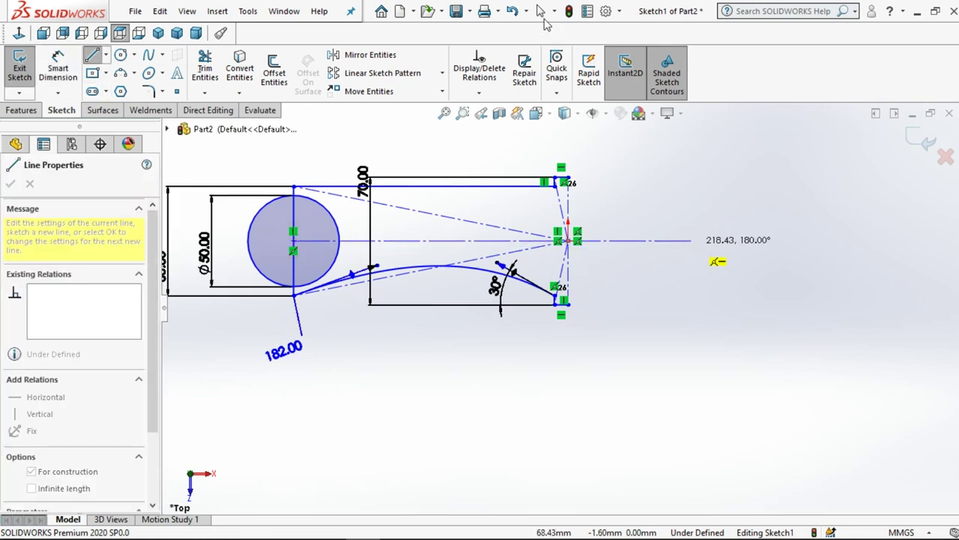
left_click(694, 239)
key("Escape")
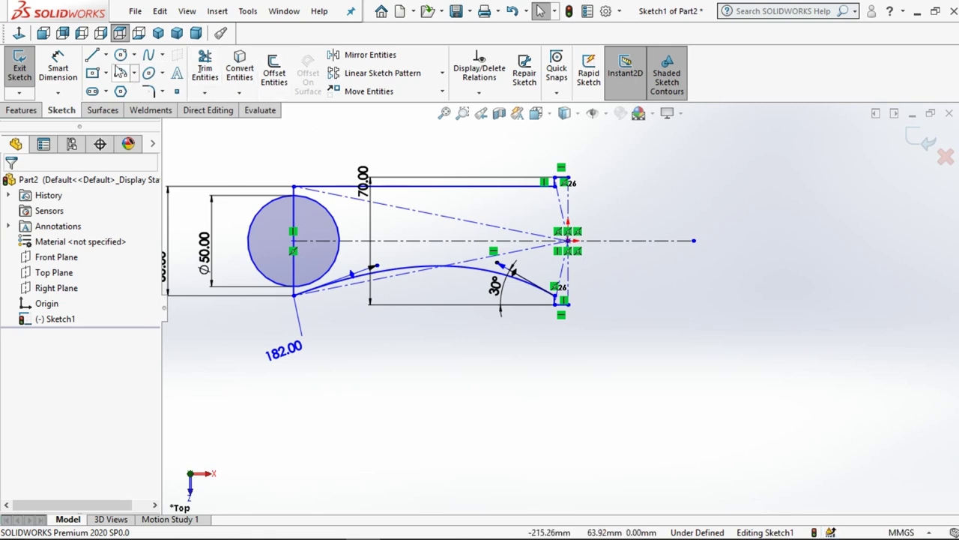
- Mirror the lower spline about the new centerline to create a matching upper curve
left_click(405, 57)
left_click(413, 269)
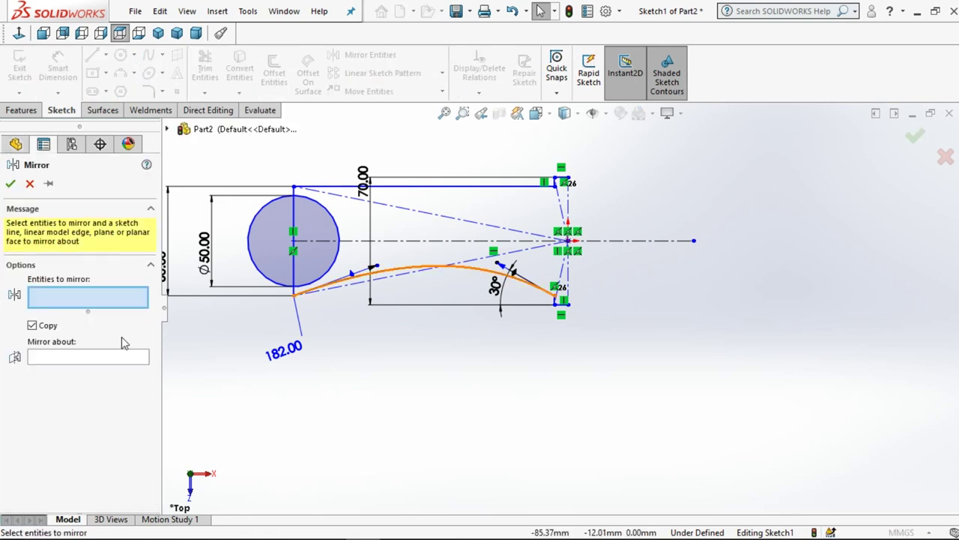
right_click(395, 256)
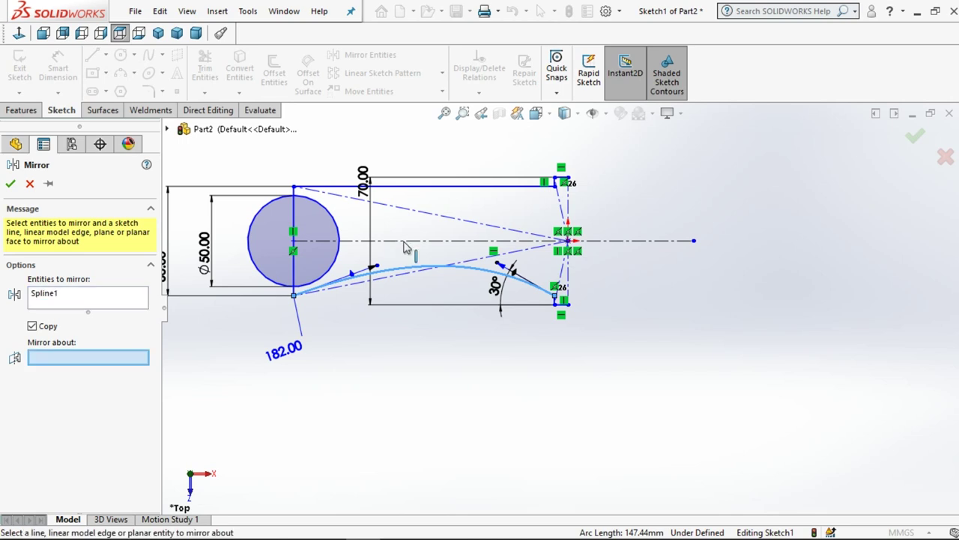
left_click(404, 241)
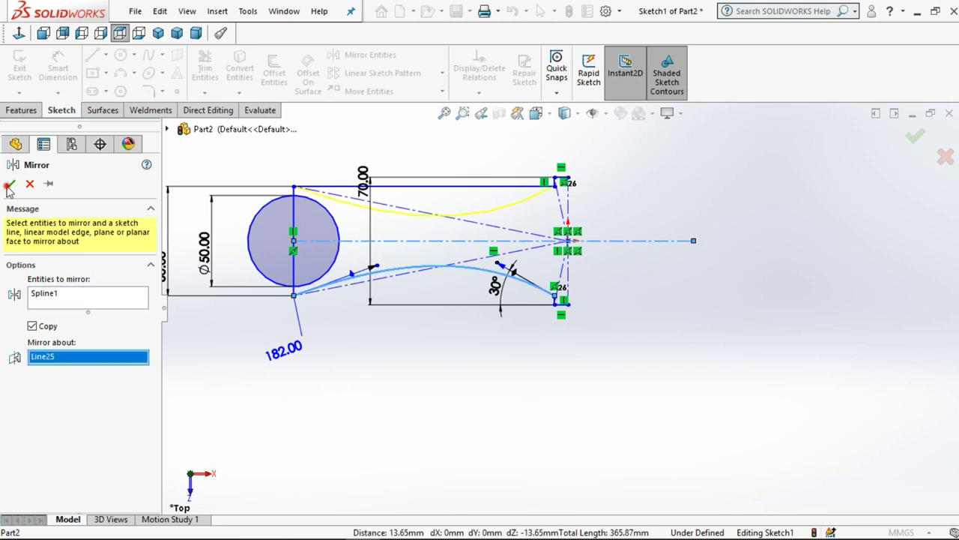
key("Return")
left_click(206, 71)
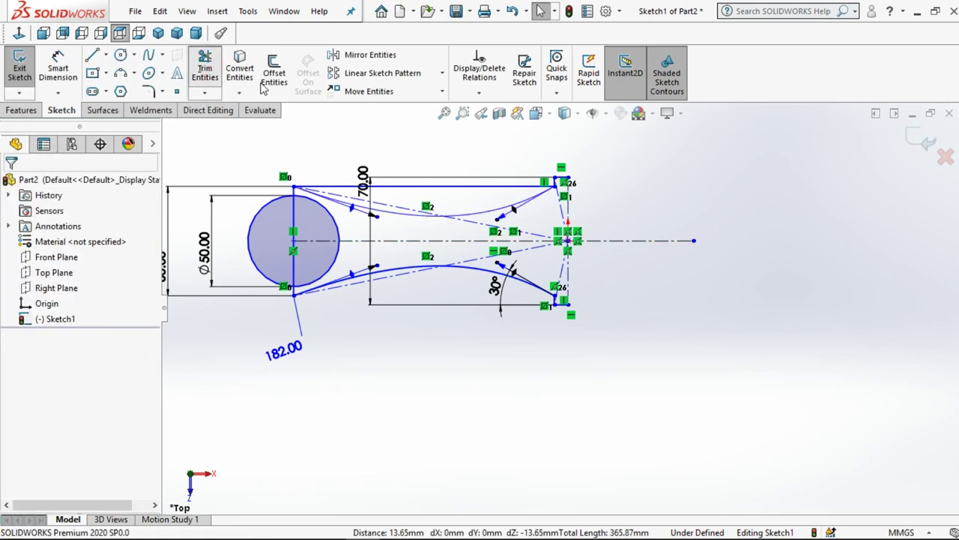
- Trim away the straight helper lines and leftover segments near the two curves
left_click(455, 195)
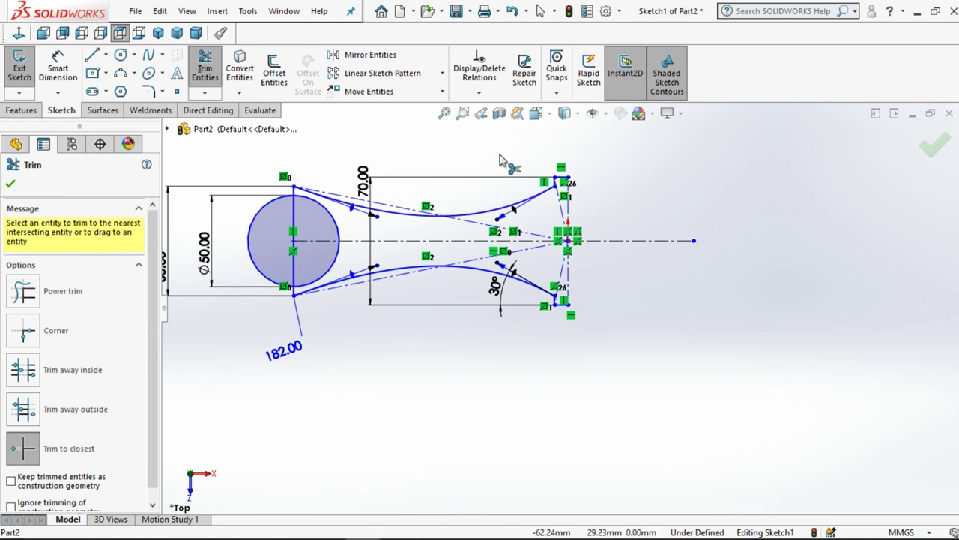
left_click(420, 271)
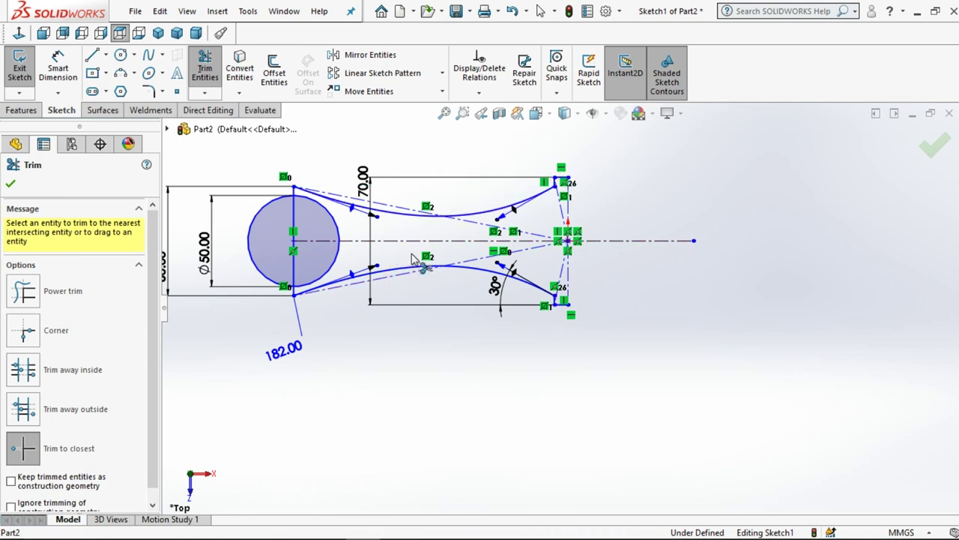
left_click(399, 209)
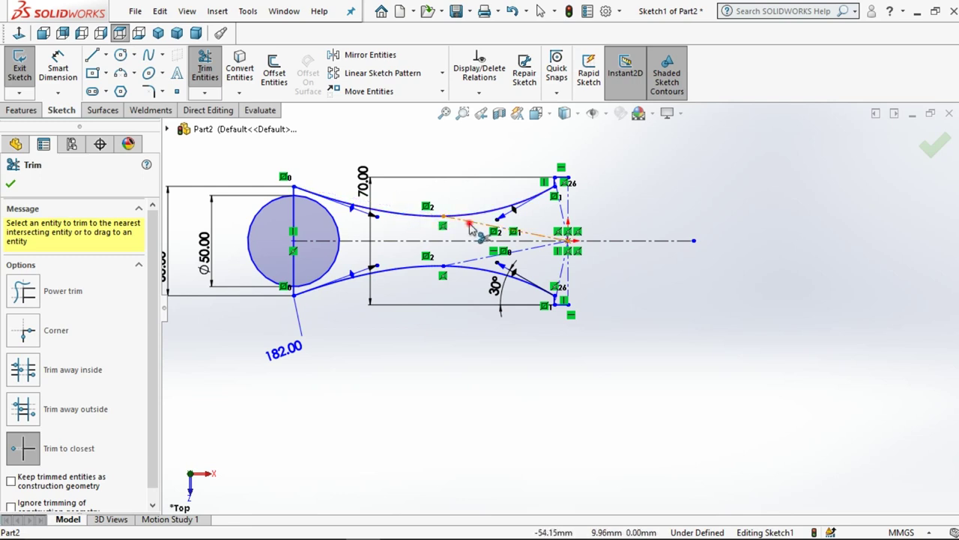
left_click(470, 226)
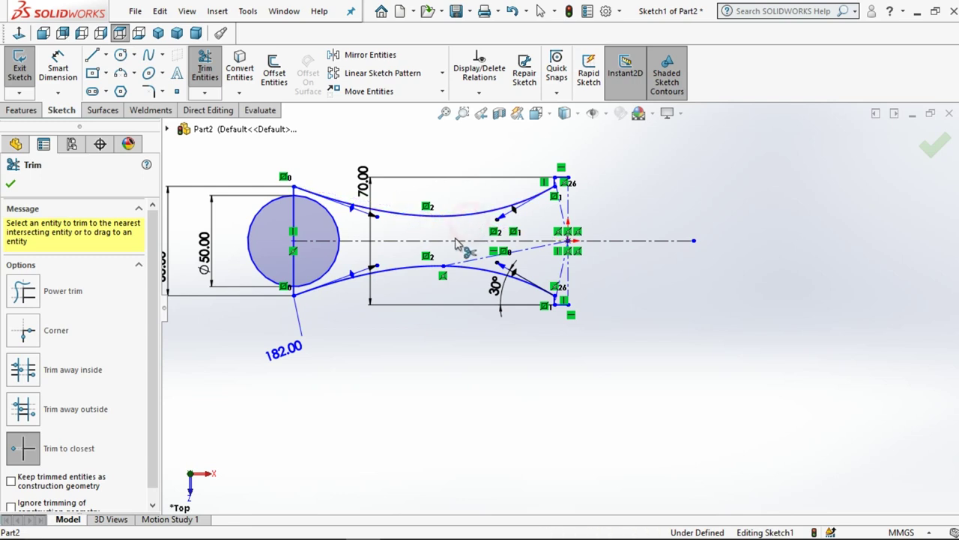
left_click(525, 257)
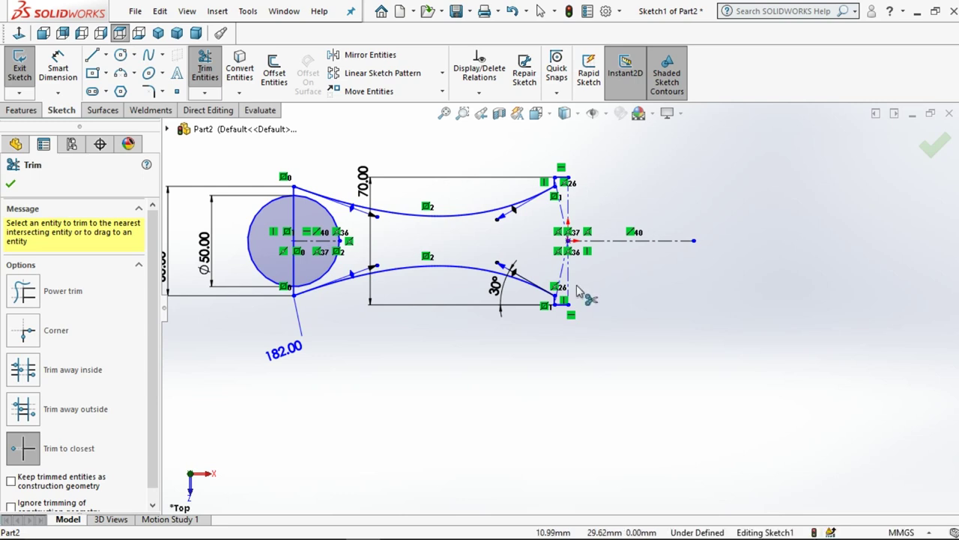
- Start a centerline but cancel without drawing, then clear the selection
left_click(106, 56)
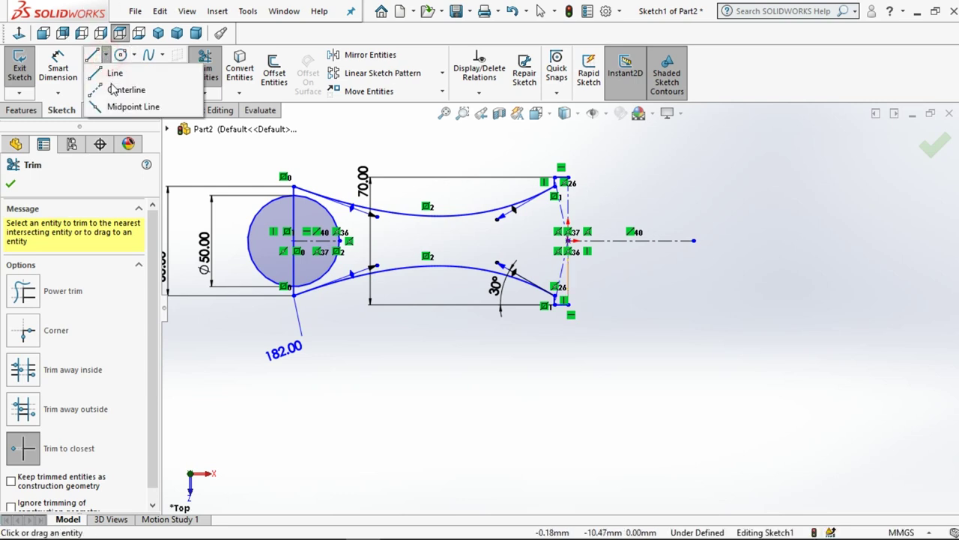
left_click(124, 86)
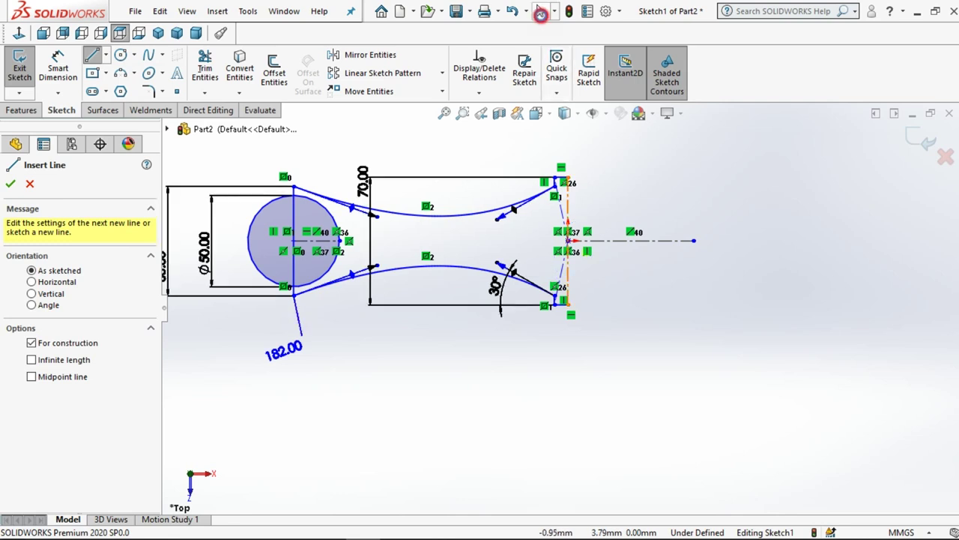
left_click(541, 11)
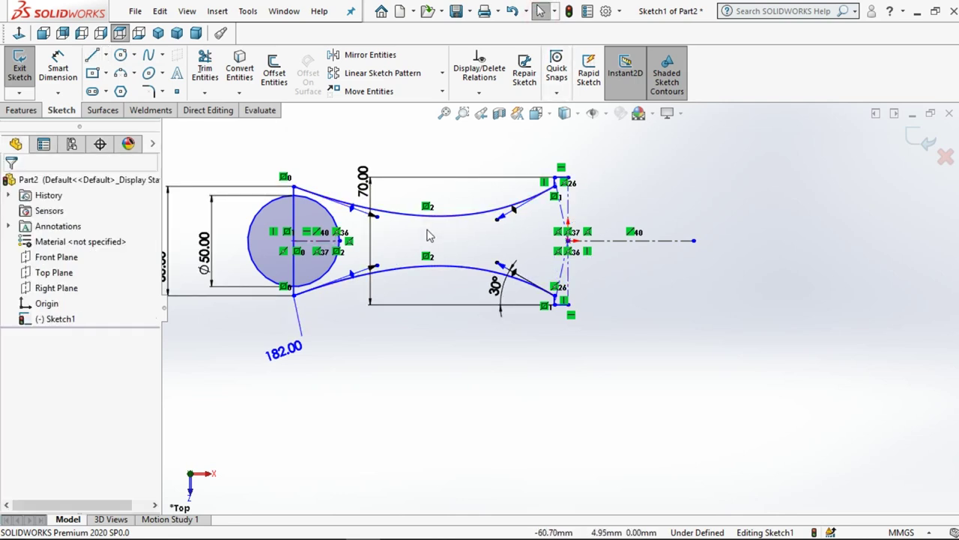
scroll(424, 236, "up", 2)
left_click(226, 156)
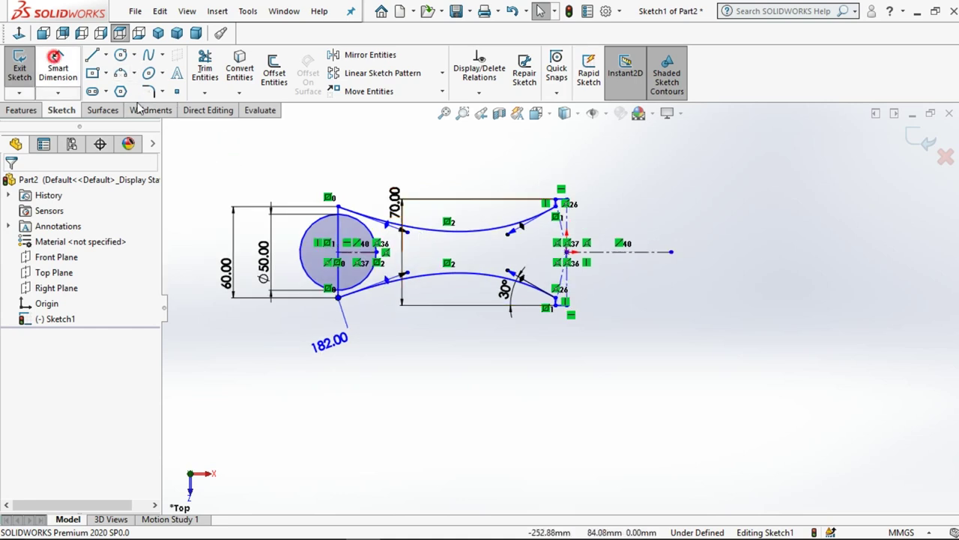
left_click(58, 64)
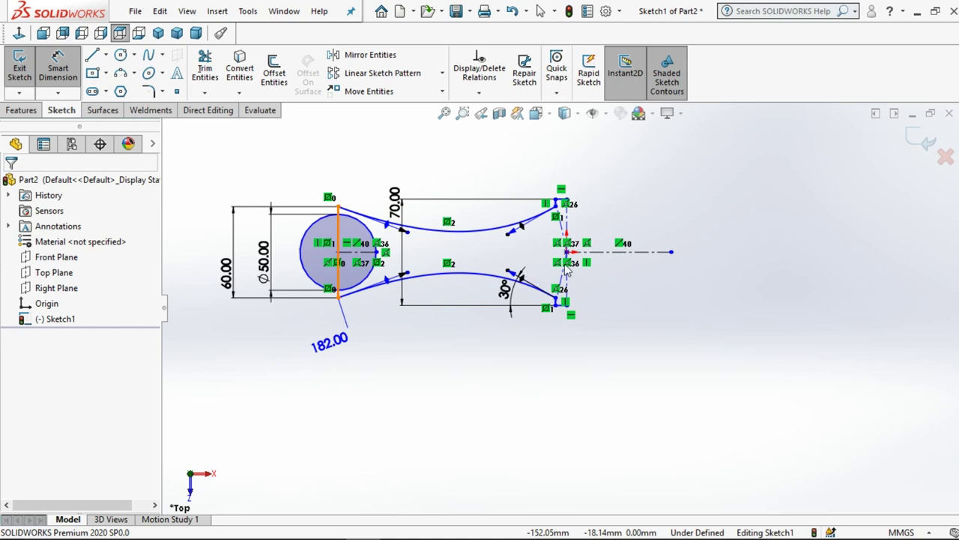
left_click(568, 270)
left_click(563, 252)
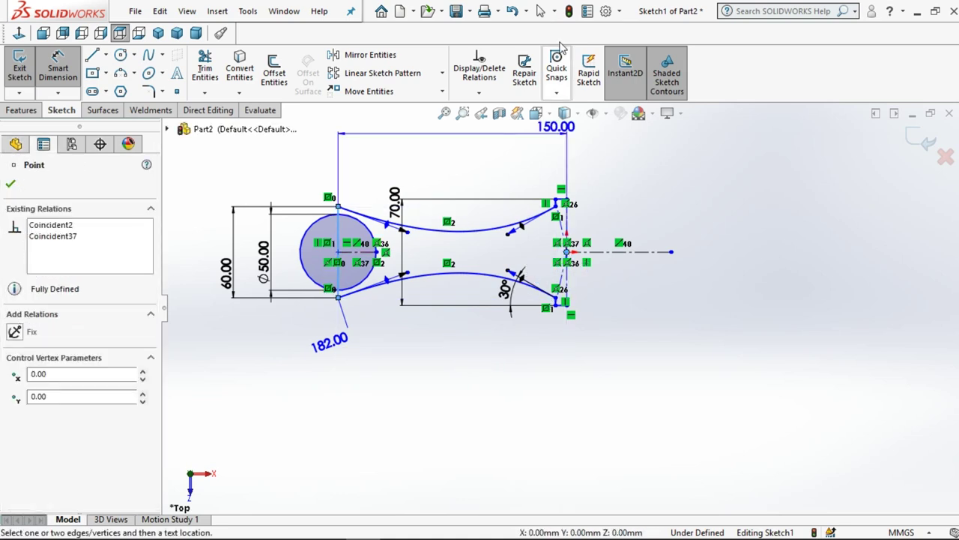
left_click(540, 10)
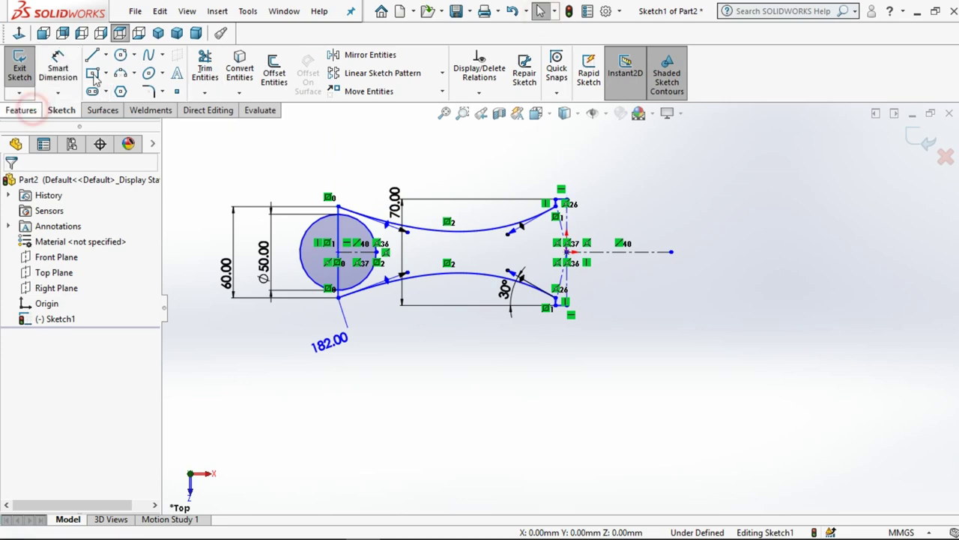
left_click(70, 72)
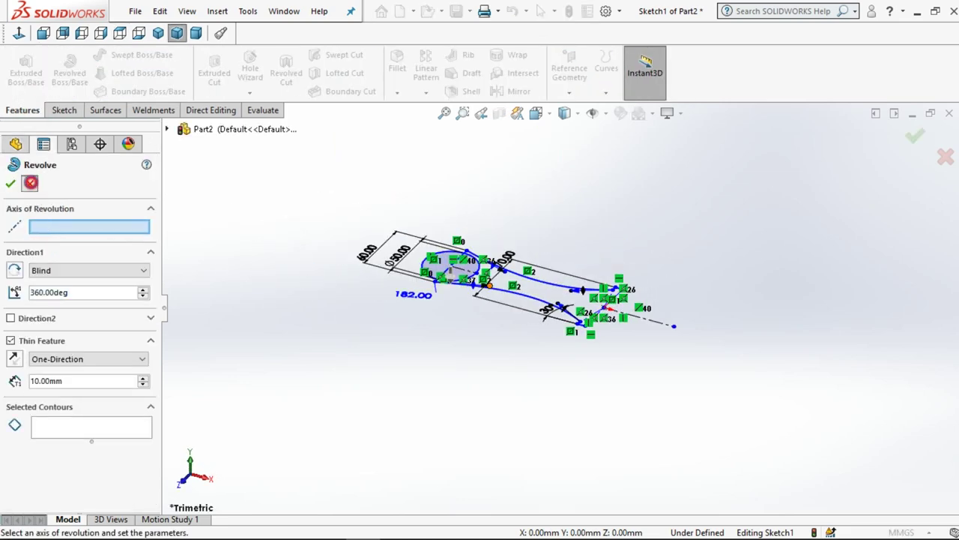
left_click(30, 183)
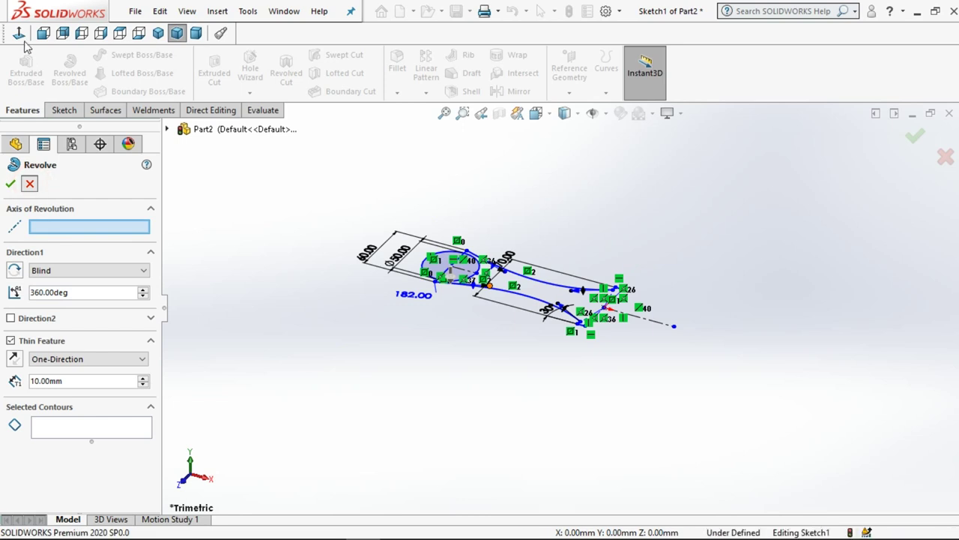
- Trim the circle's left arc, accepting the relation warning, leaving an arc joining both splines
left_click(64, 110)
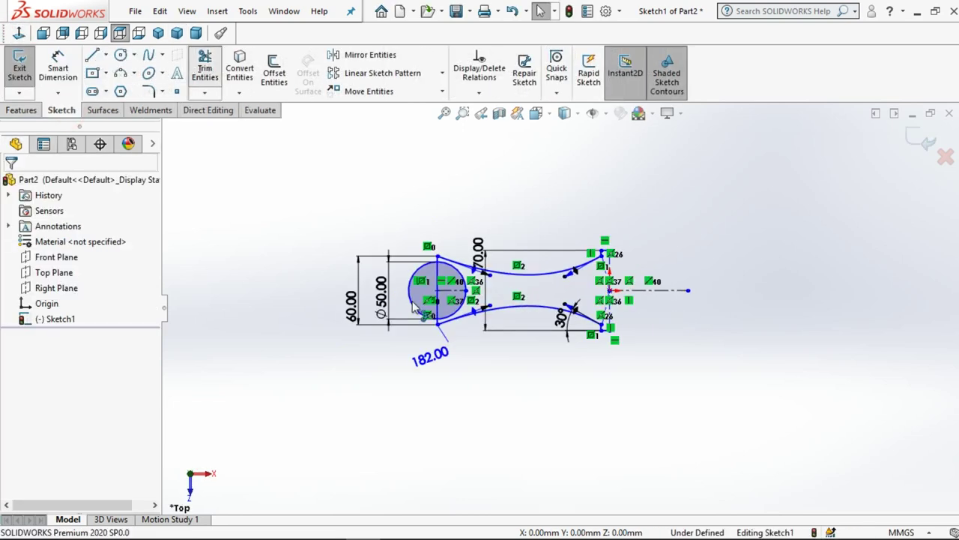
left_click_drag(410, 298, 448, 292)
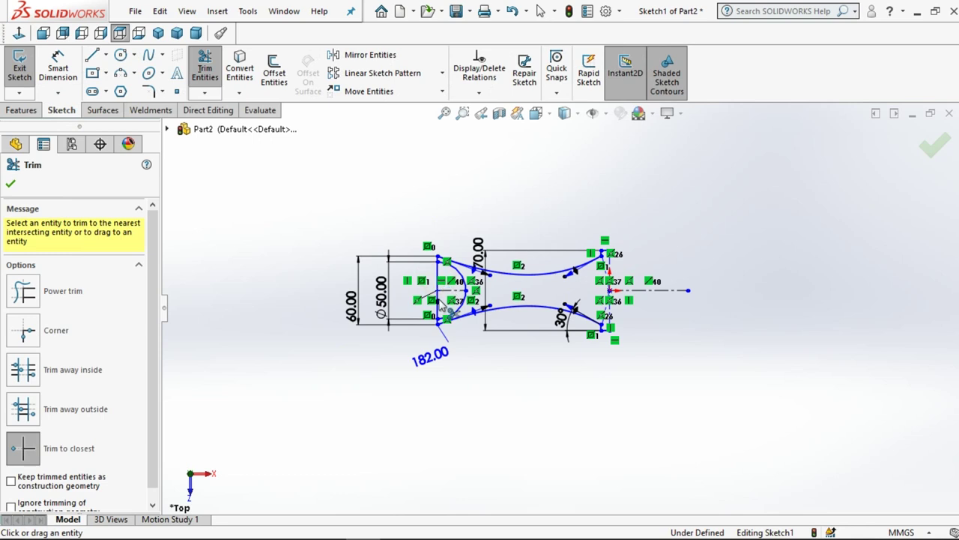
left_click(440, 289)
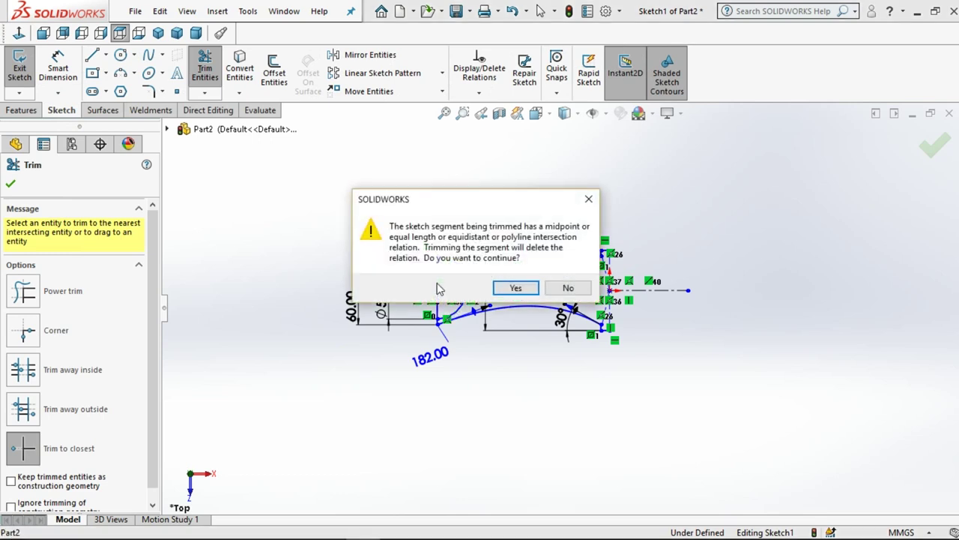
left_click(508, 289)
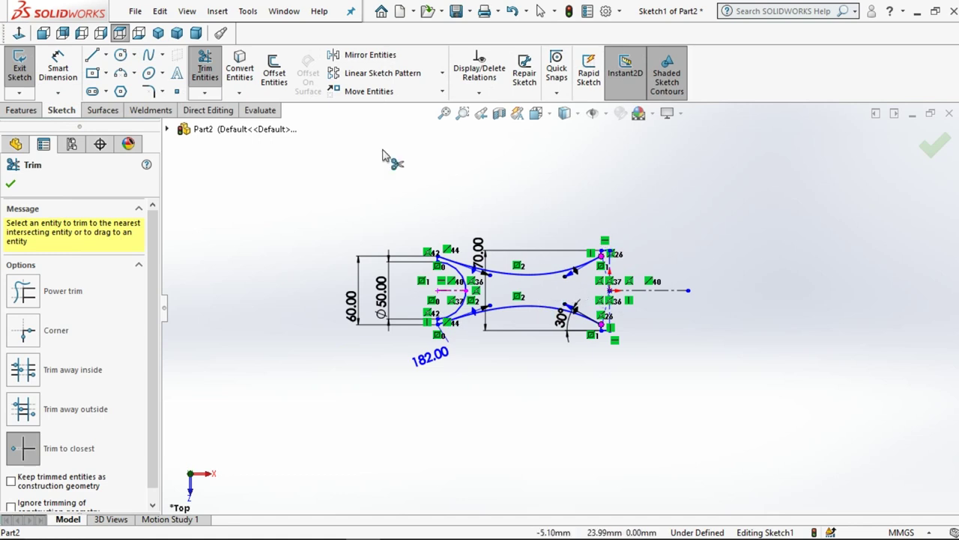
left_click(12, 185)
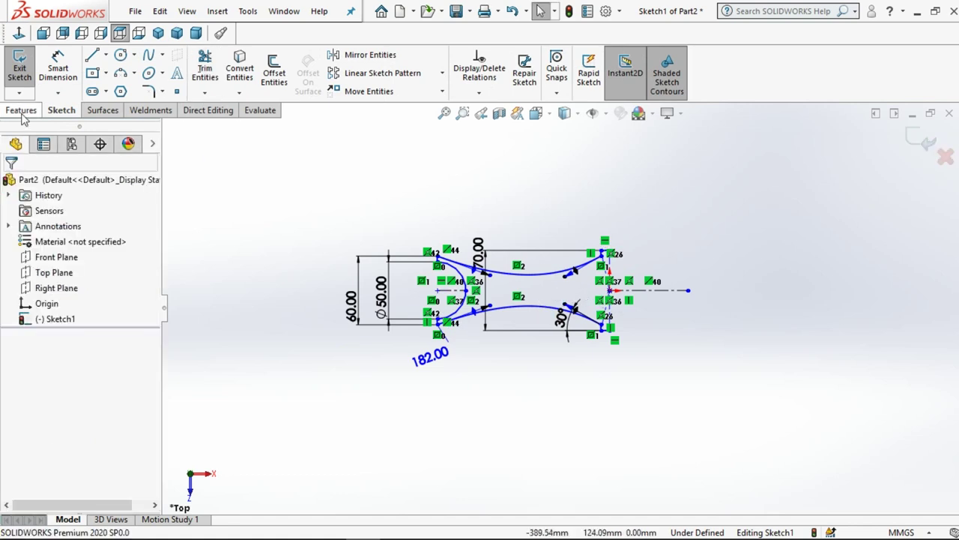
left_click(22, 110)
- Auto-close the sketch and revolve it 360° about the centerline into Revolve1
left_click(72, 66)
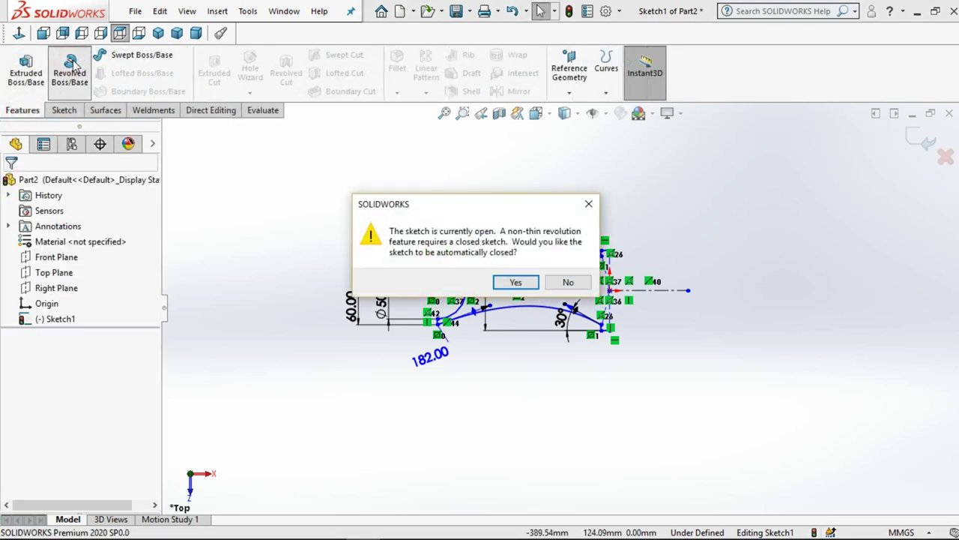
left_click(516, 283)
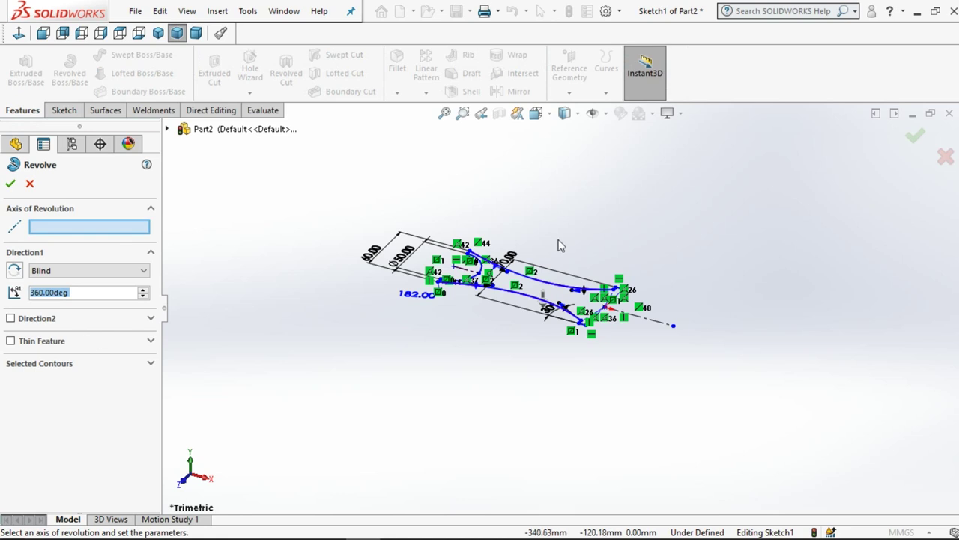
scroll(555, 292, "down", 3)
scroll(549, 296, "down", 2)
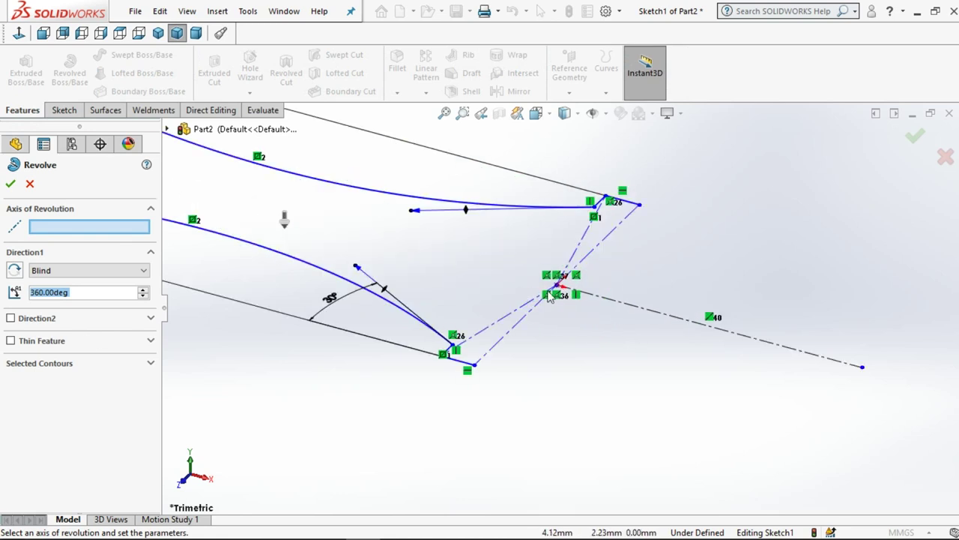
left_click(505, 335)
key("f")
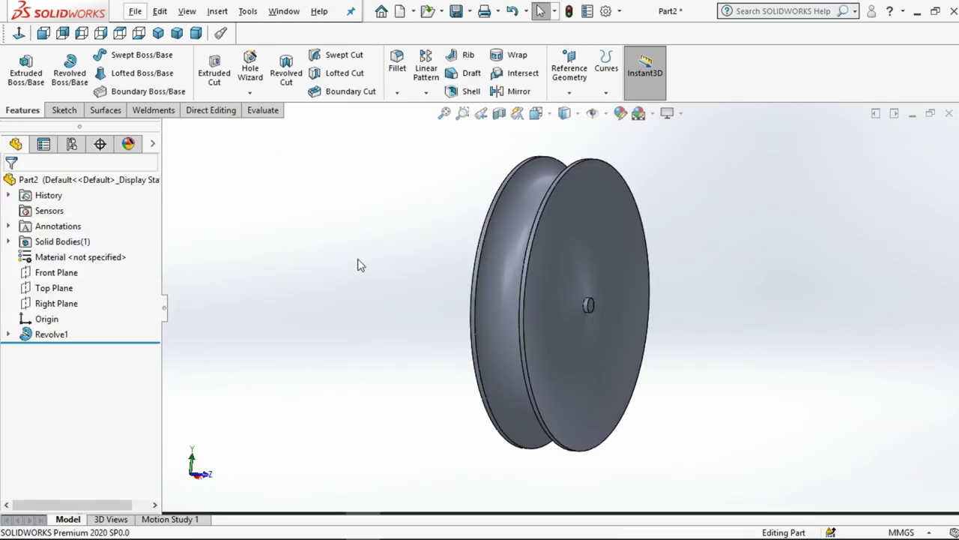
- Sketch on the Front Plane, view it normal, and convert the 300 mm outer edge to a circle
left_click(47, 274)
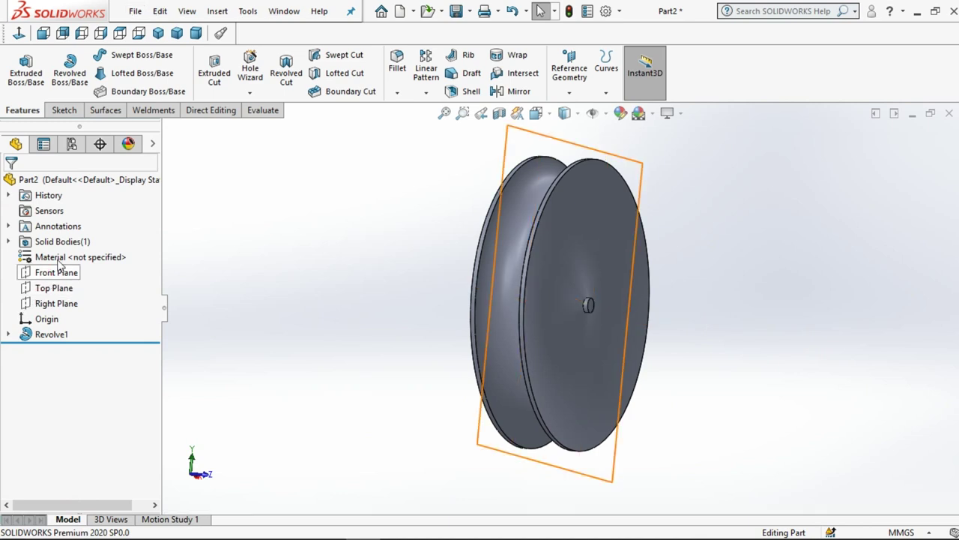
left_click(65, 251)
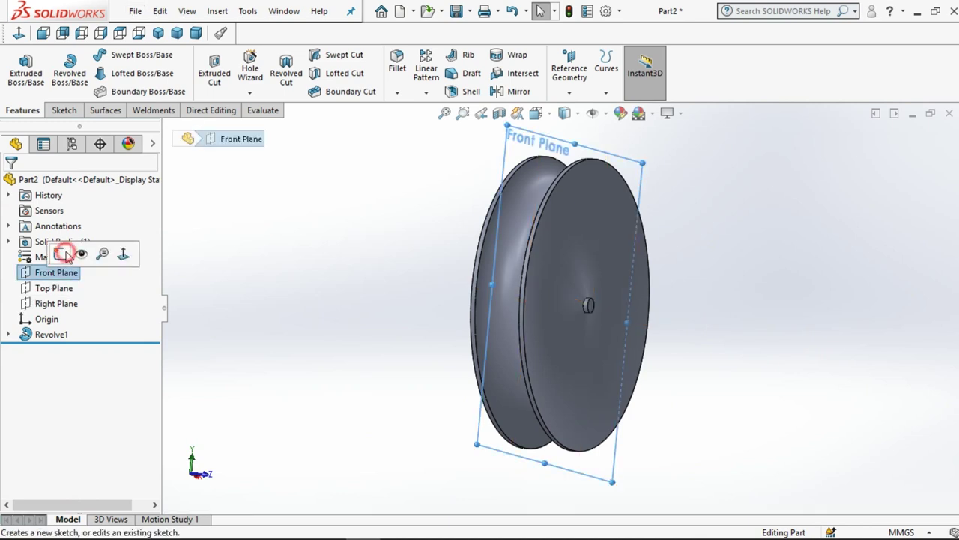
left_click(21, 35)
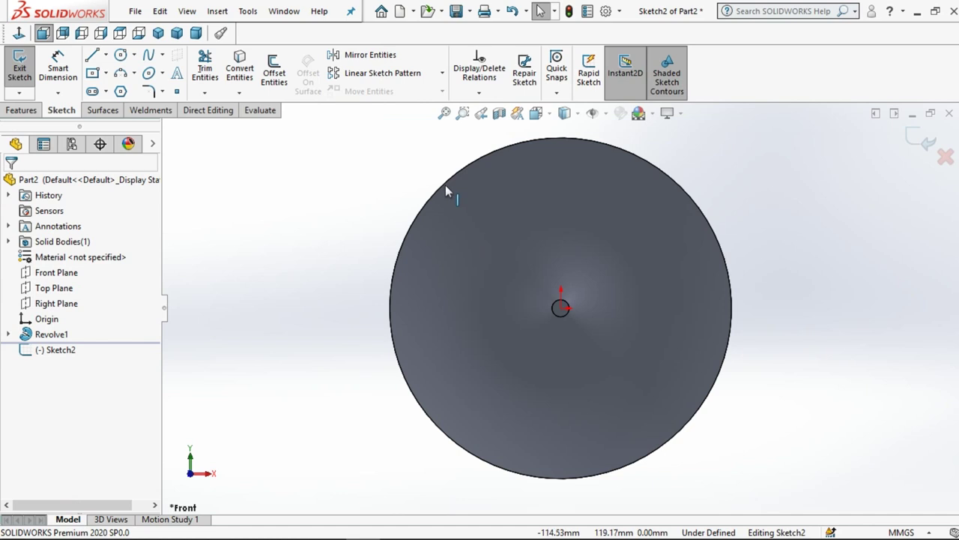
left_click(445, 185)
left_click(240, 72)
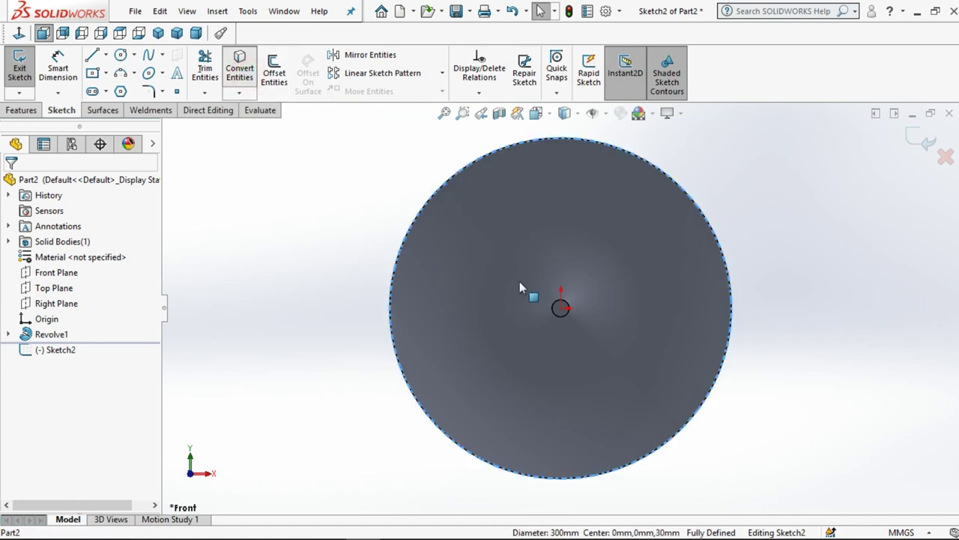
scroll(524, 292, "up", 3)
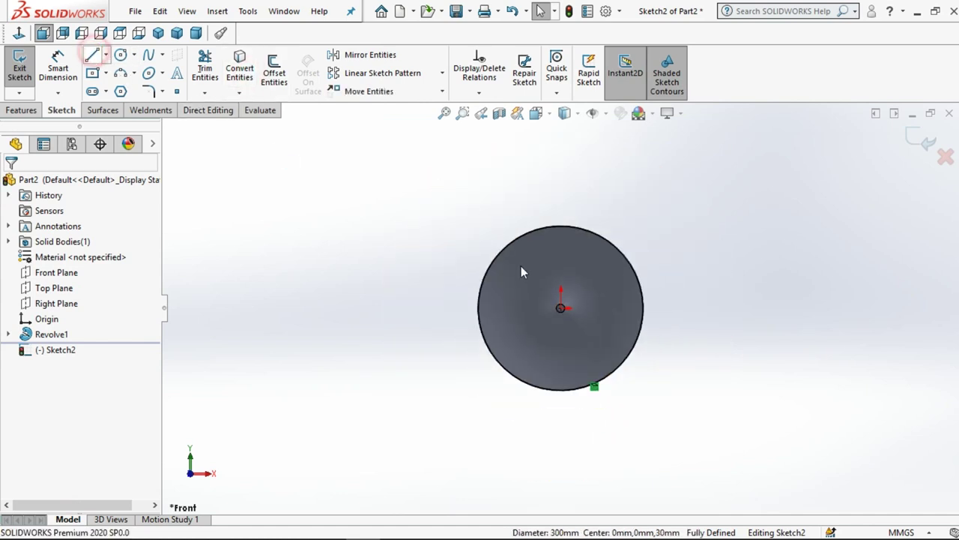
- Draw a long vertical line down from the circle's right side, plus a slanted line at left
left_click(478, 308)
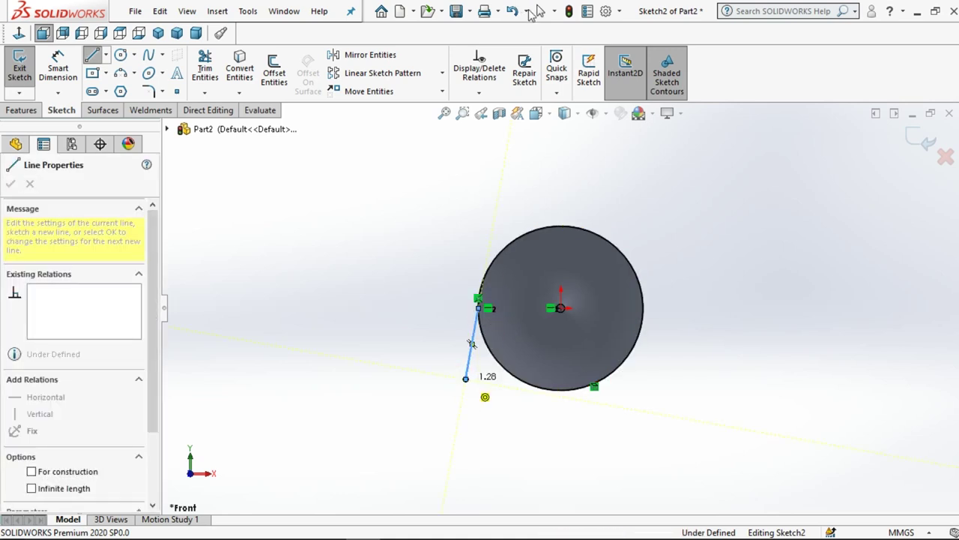
left_click(89, 59)
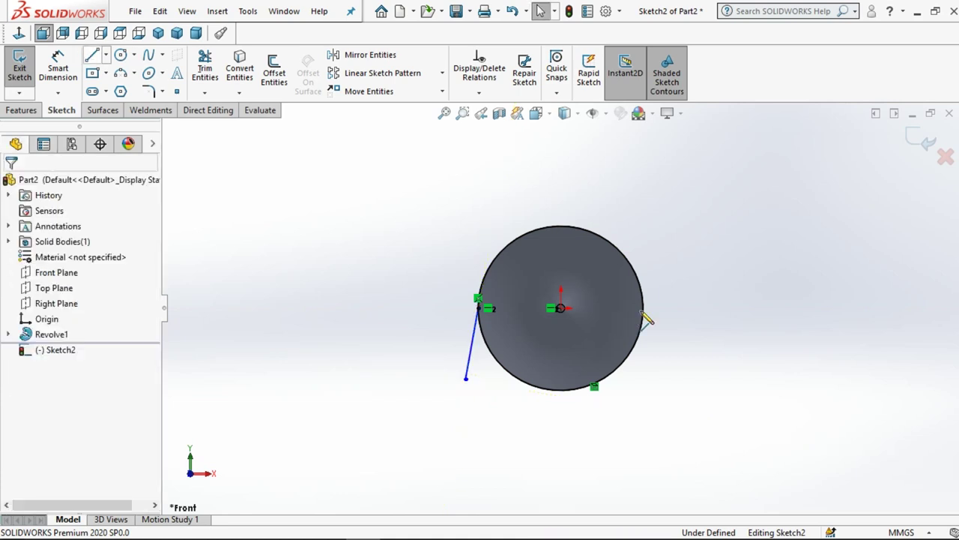
key("l")
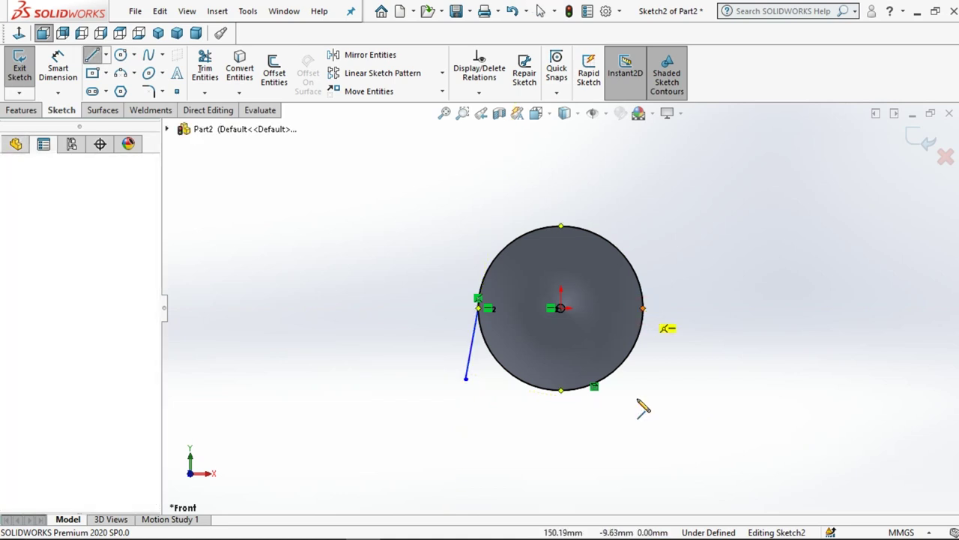
scroll(633, 443, "up", 3)
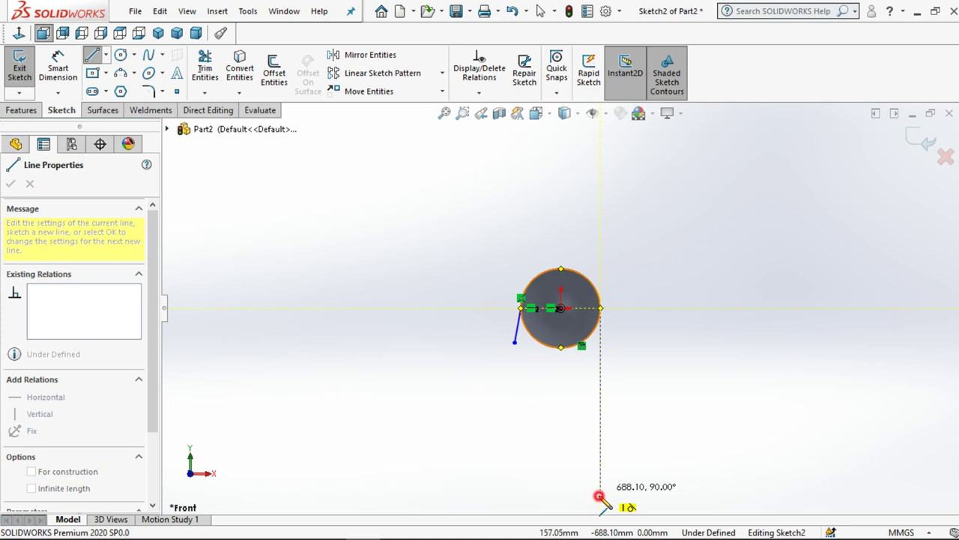
left_click(601, 494)
key("Escape")
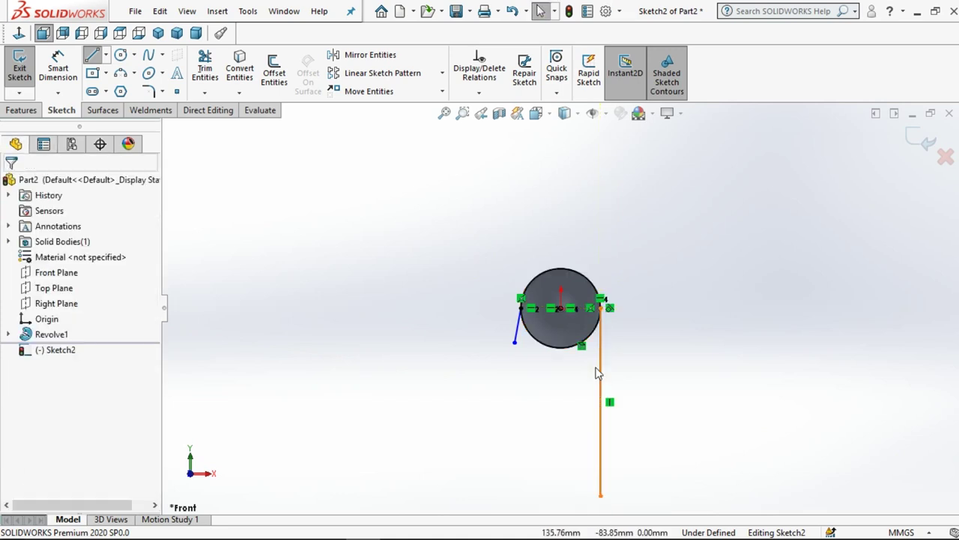
scroll(600, 374, "down", 4)
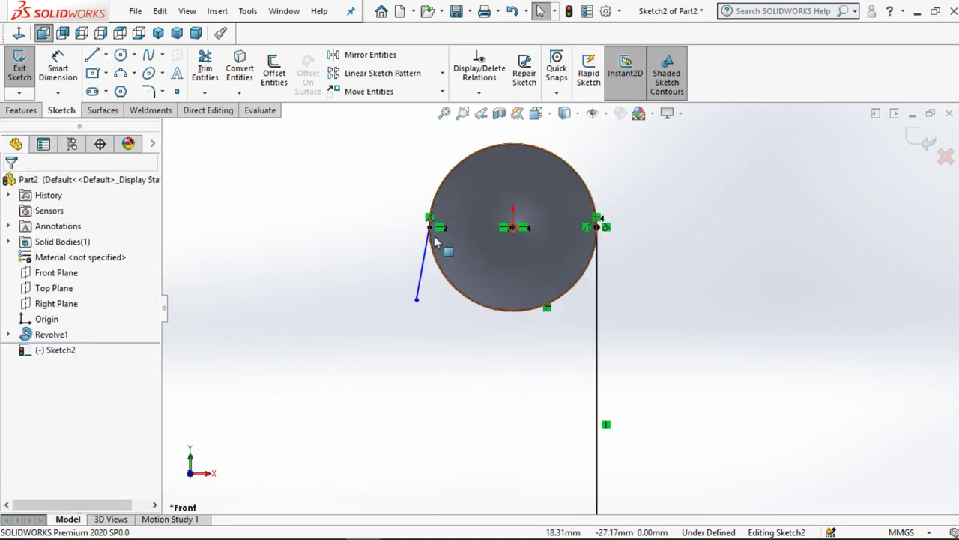
left_click(429, 226)
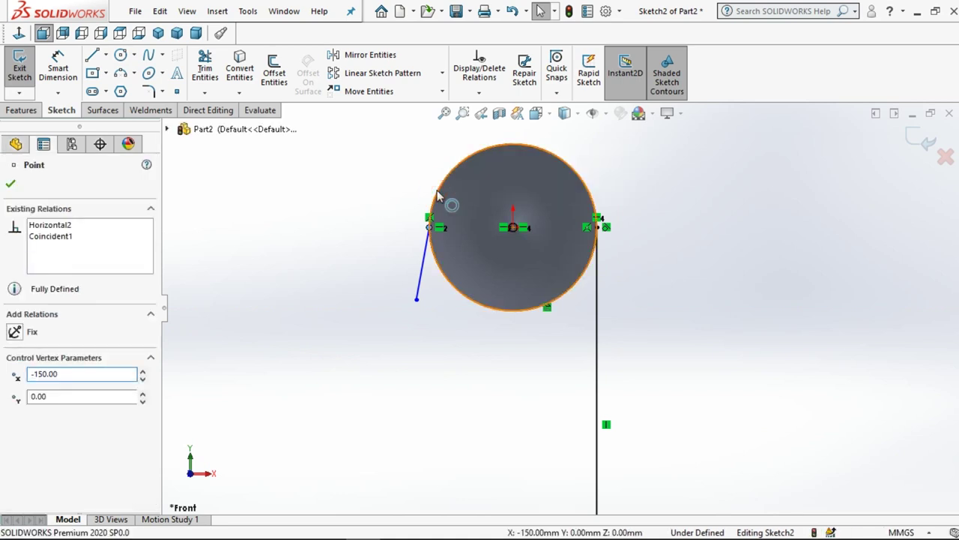
- Make the slanted left line tangent to the circle so it hangs vertically
left_click(438, 197, "ctrl")
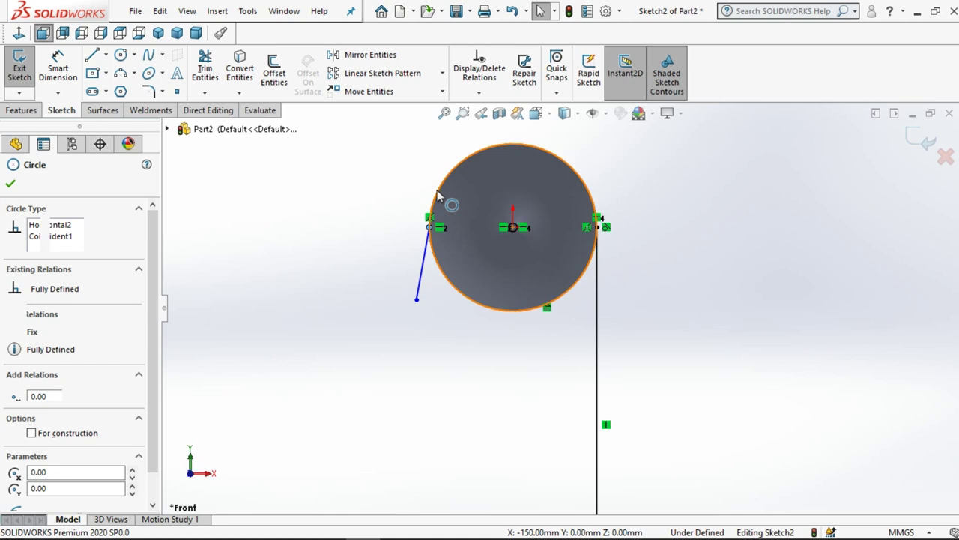
left_click(416, 266)
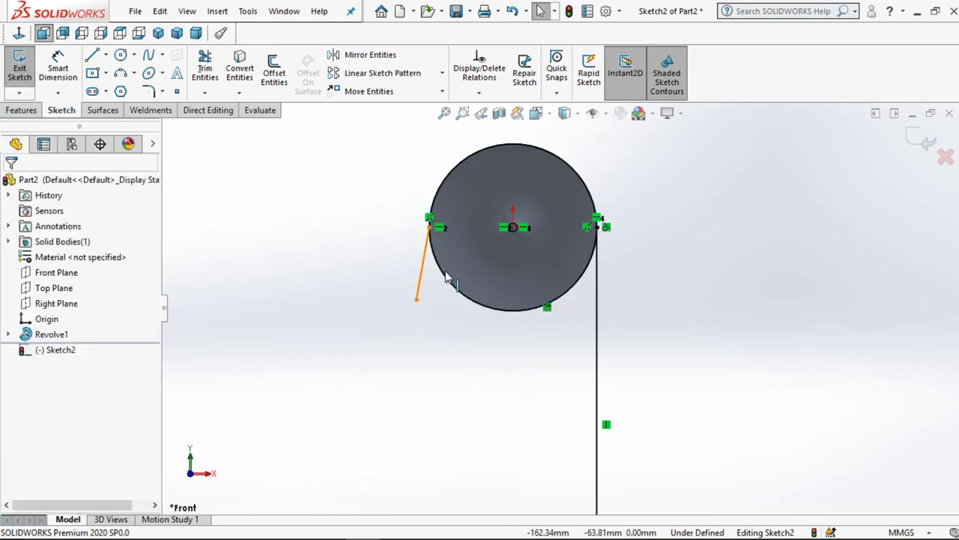
left_click(446, 277)
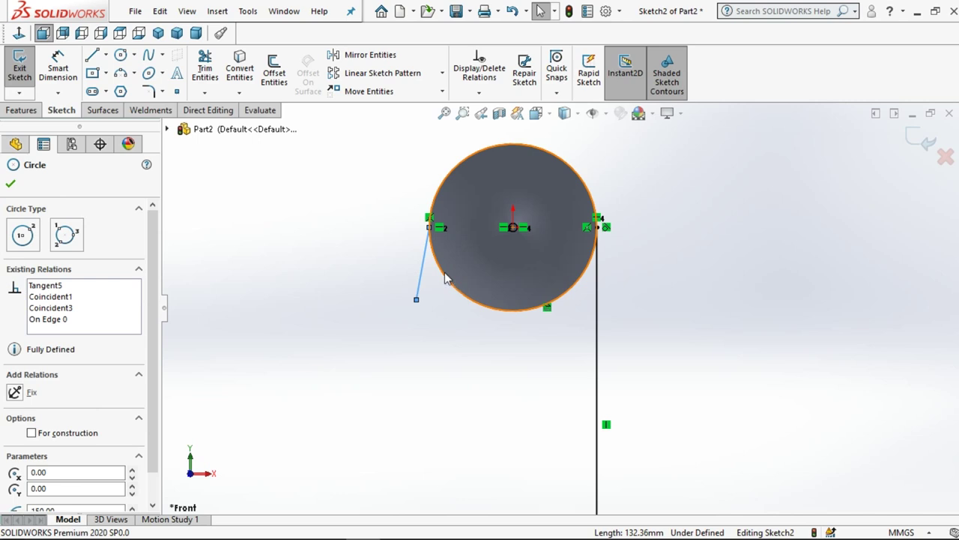
left_click(421, 270, "ctrl")
left_click(483, 209)
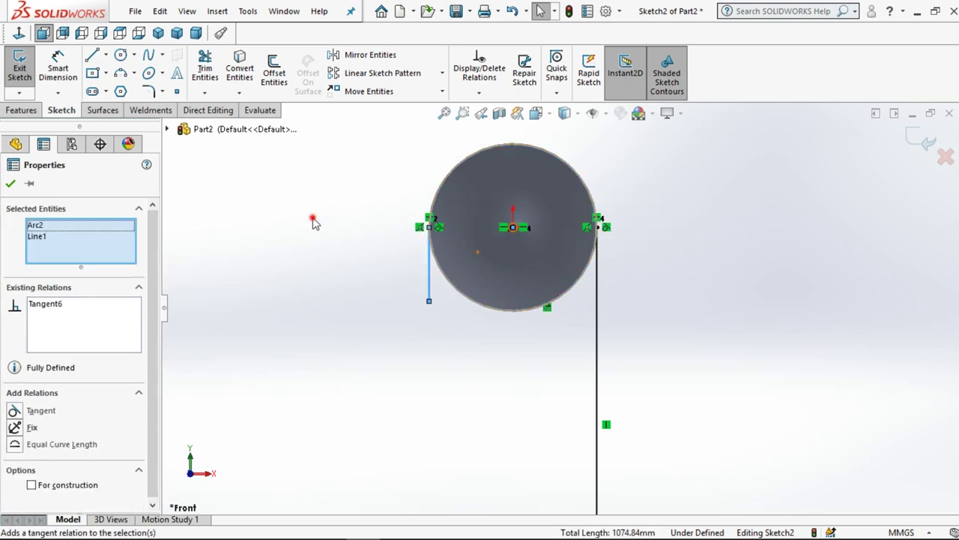
- Try Trim Entities briefly, then exit Sketch2
left_click(203, 69)
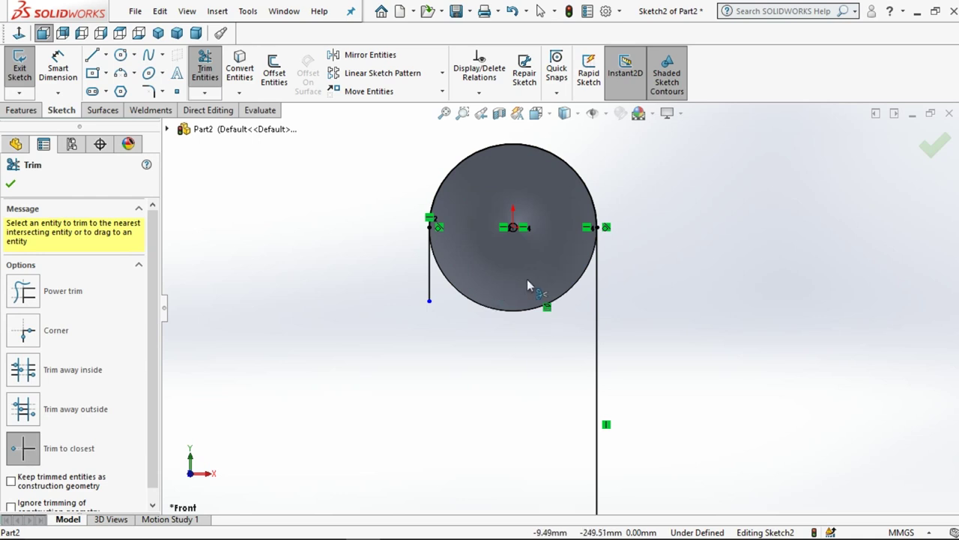
left_click(541, 12)
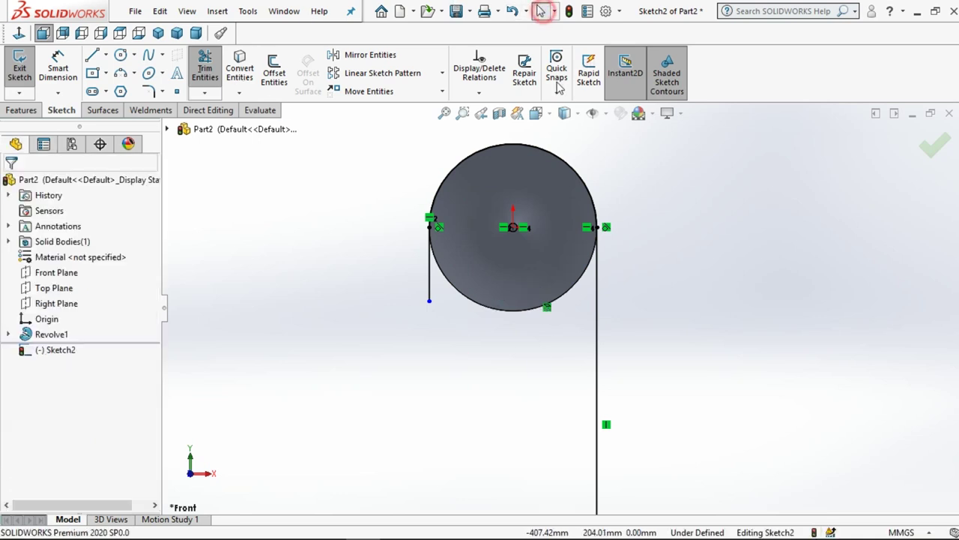
left_click(916, 146)
- Create Plane1 through the left line's bottom endpoint, perpendicular to that line
left_click(291, 219)
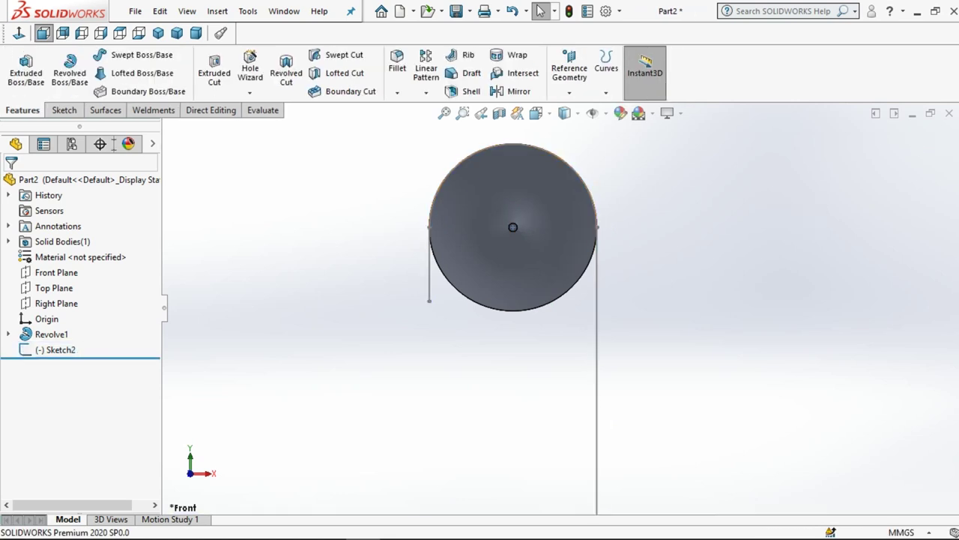
left_click(570, 85)
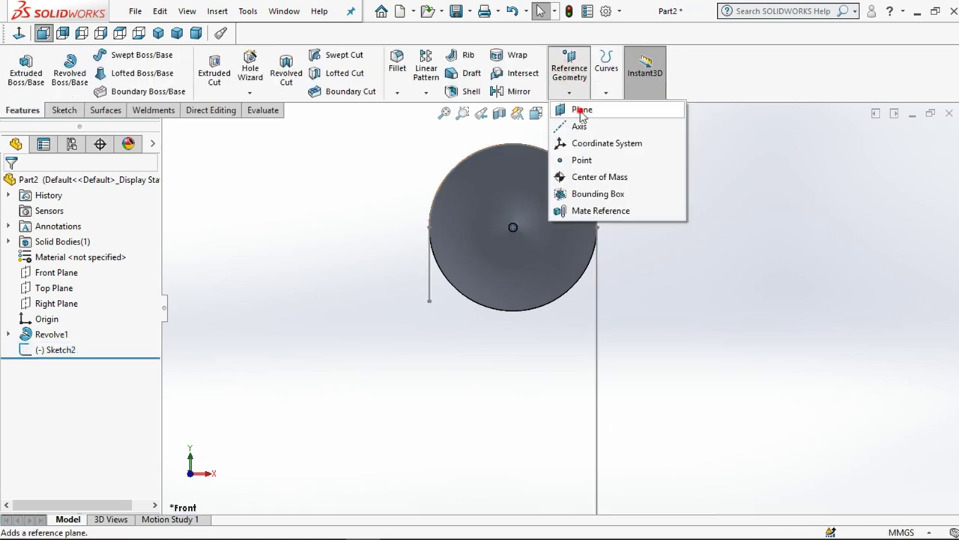
left_click(582, 111)
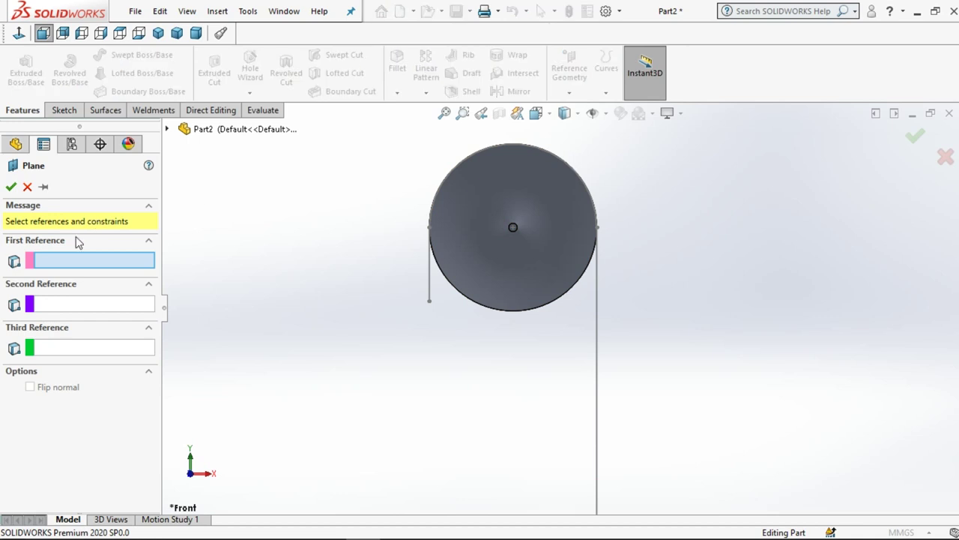
left_click(429, 304)
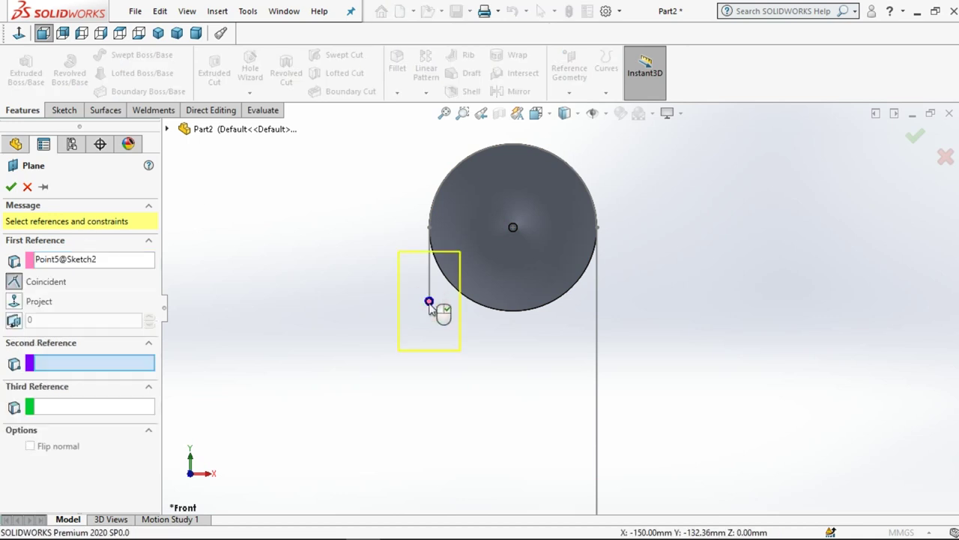
left_click(430, 288)
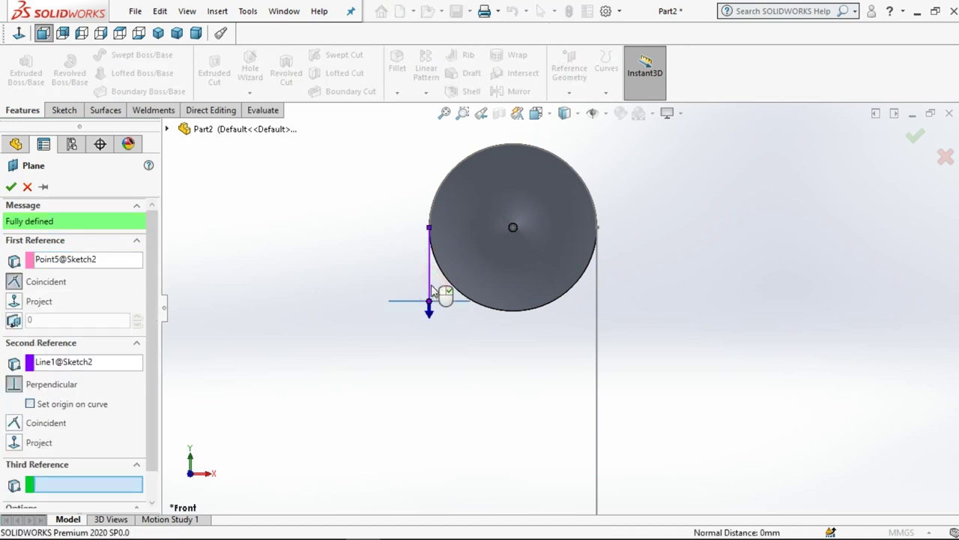
middle_click_drag(383, 327, 377, 370)
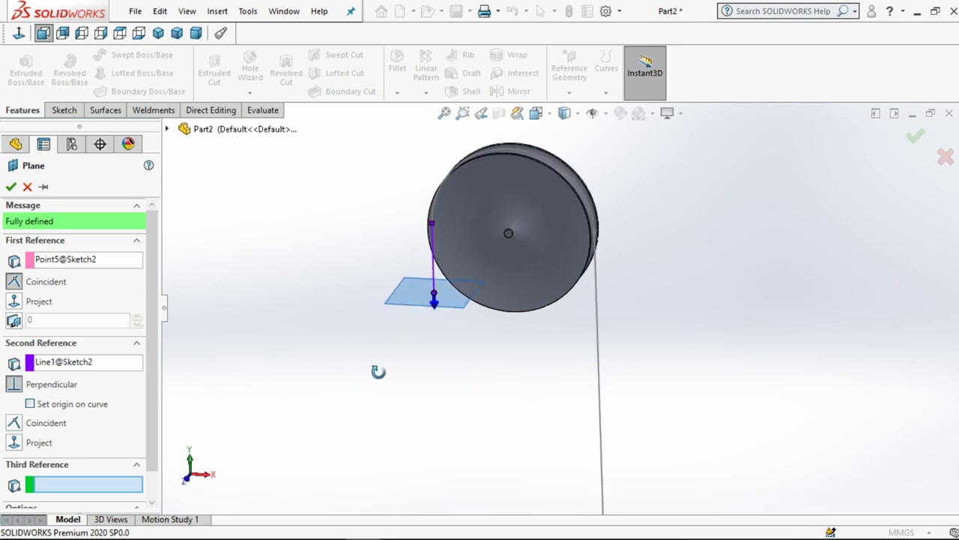
left_click(11, 185)
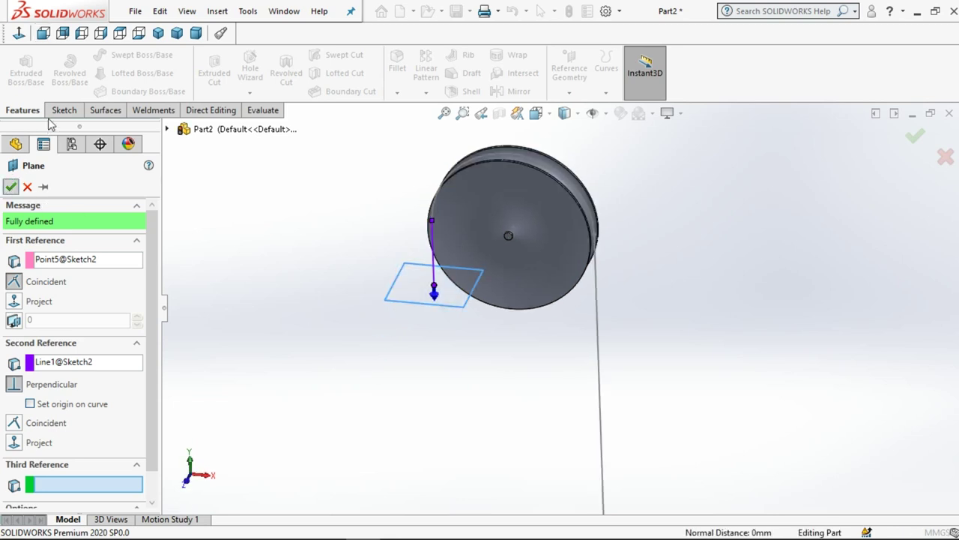
left_click(57, 113)
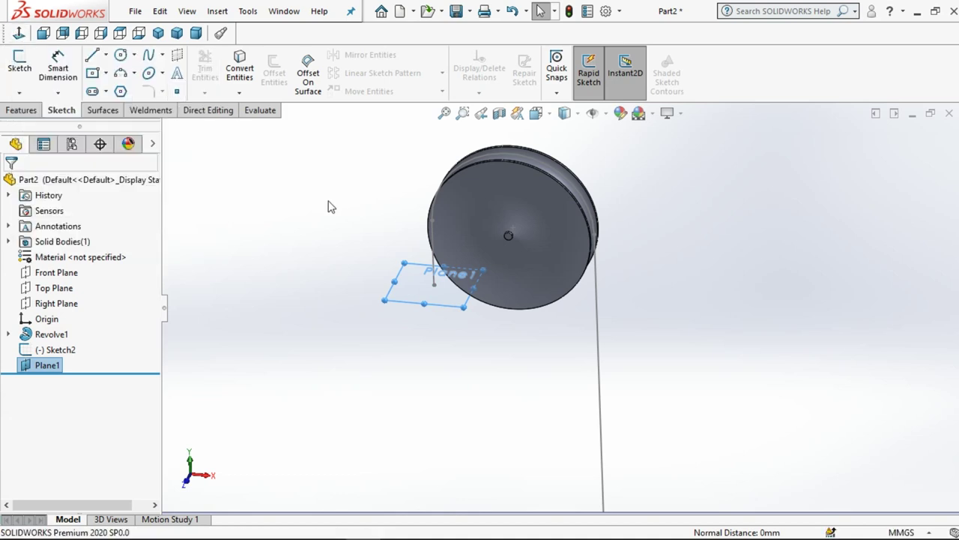
- Start Sketch3 on Plane1 and draw a large circle centred at the origin filling the groove
left_click(20, 62)
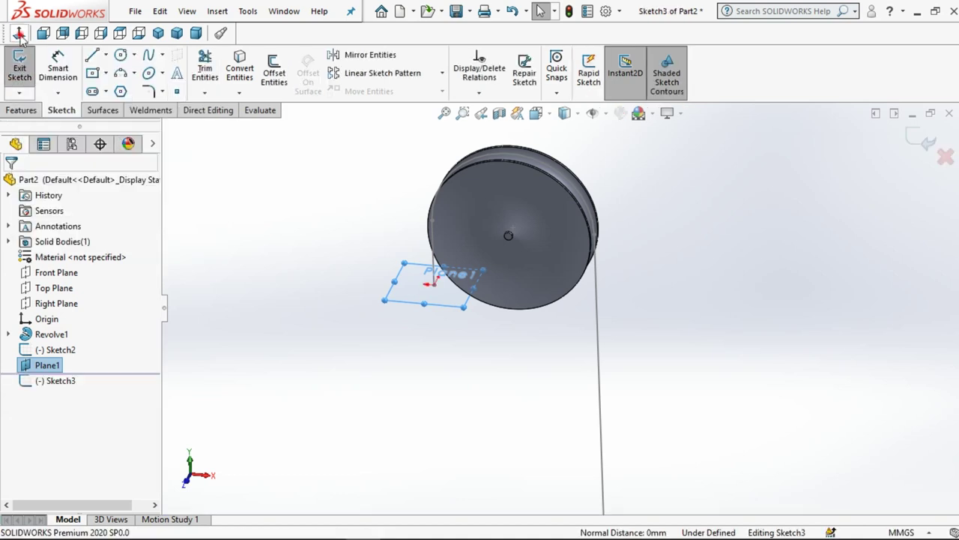
left_click(19, 34)
left_click(335, 199)
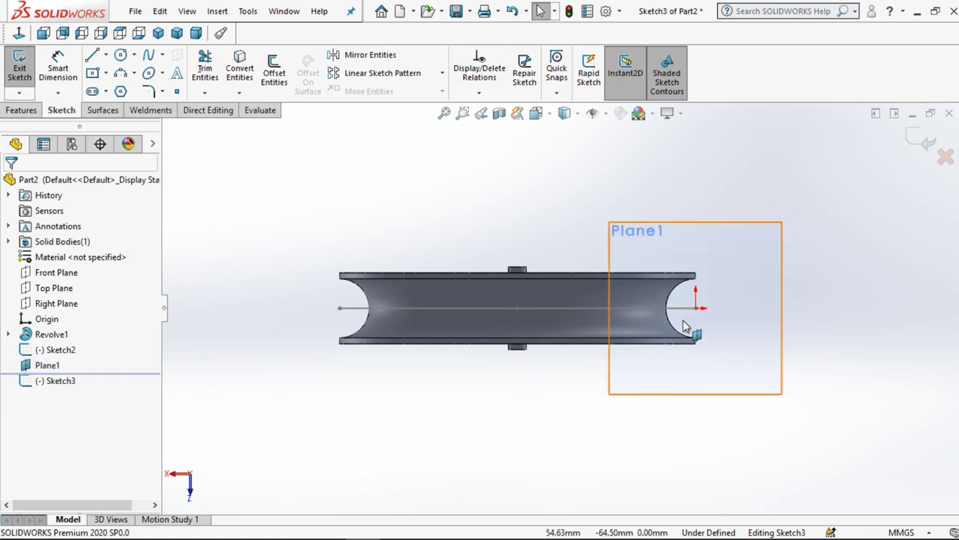
scroll(698, 320, "down", 5)
scroll(699, 321, "down", 2)
scroll(655, 285, "down", 1)
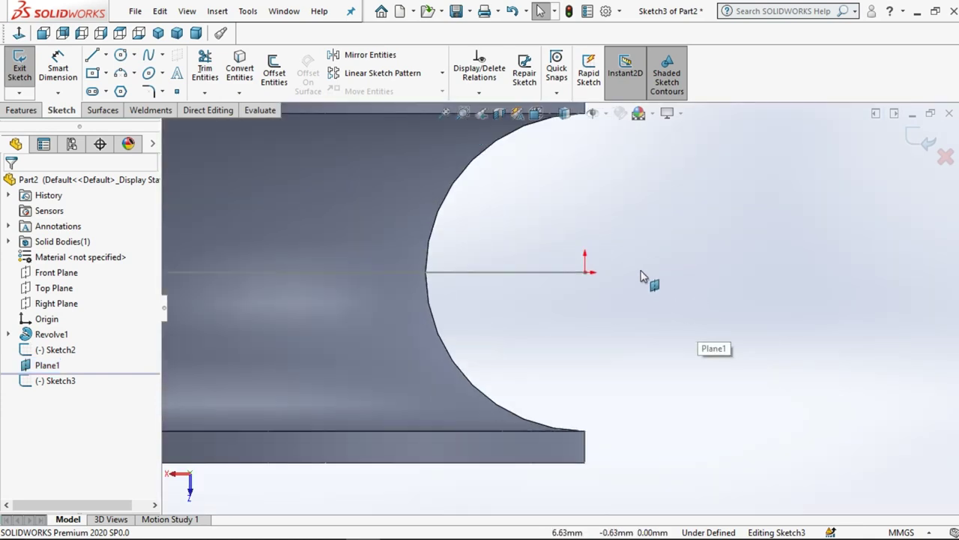
scroll(570, 220, "down", 1)
left_click(120, 55)
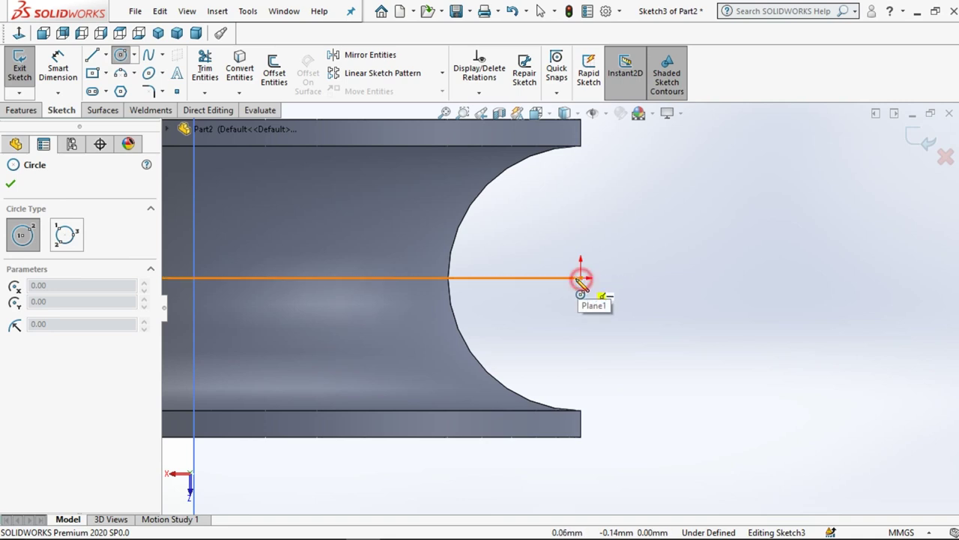
left_click(581, 279)
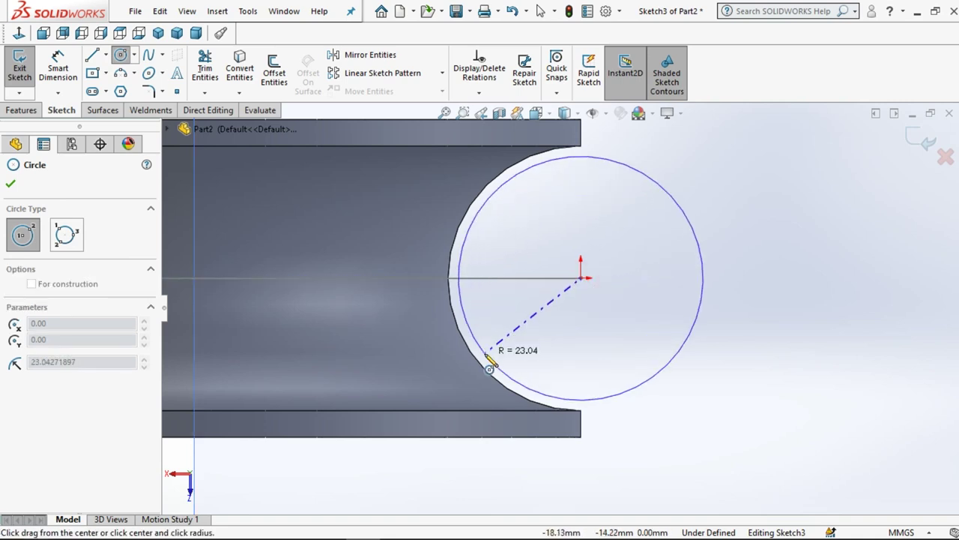
left_click(478, 351)
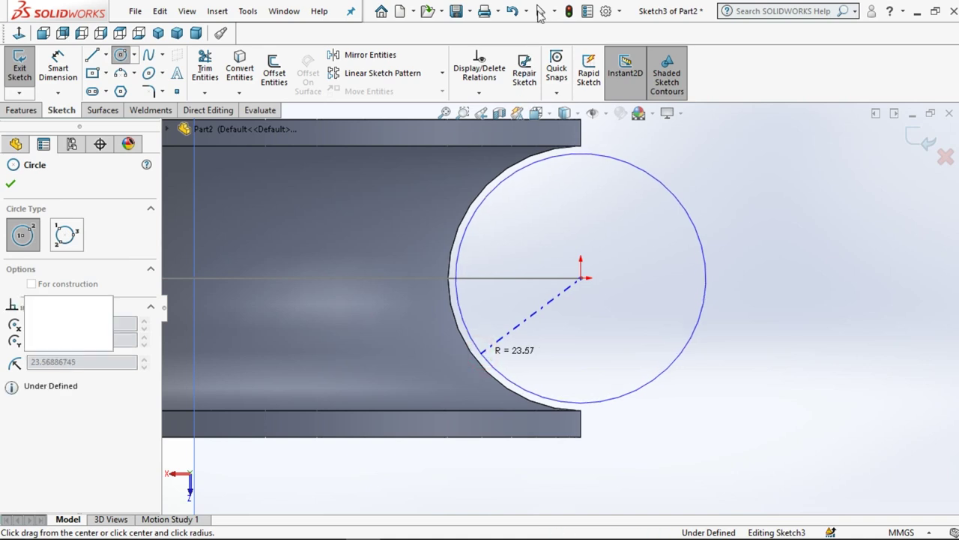
left_click(120, 54)
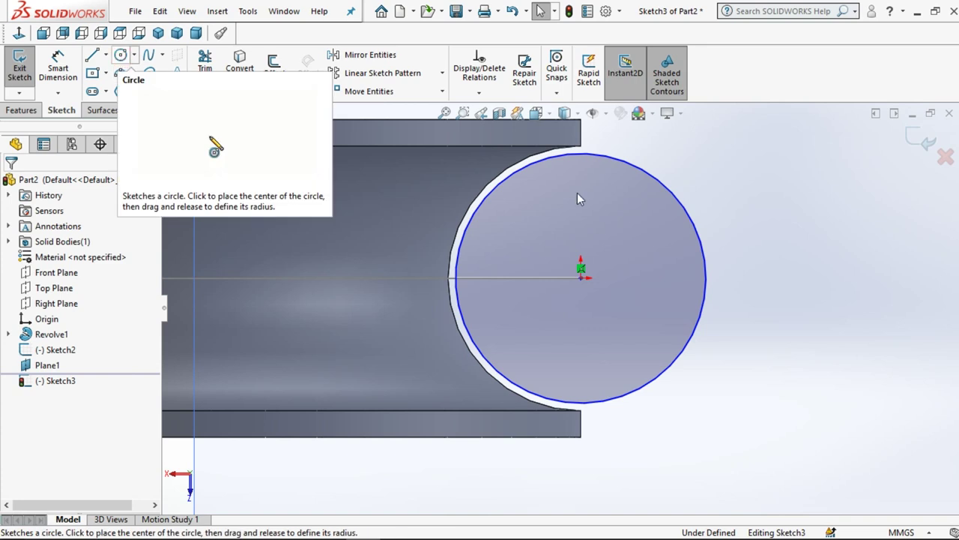
- Draw a small circle near the large circle's bottom and make it tangent to it
left_click(122, 57)
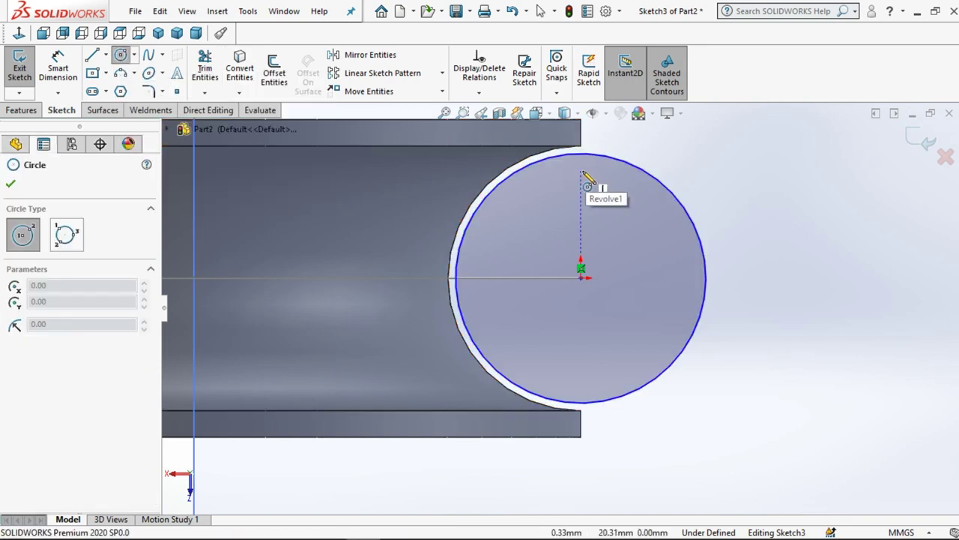
left_click(582, 173)
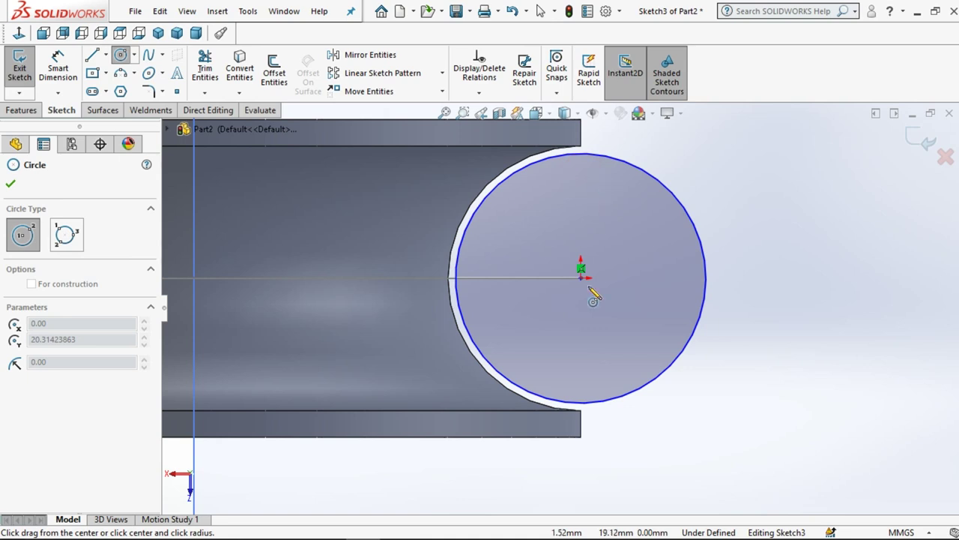
left_click(575, 365)
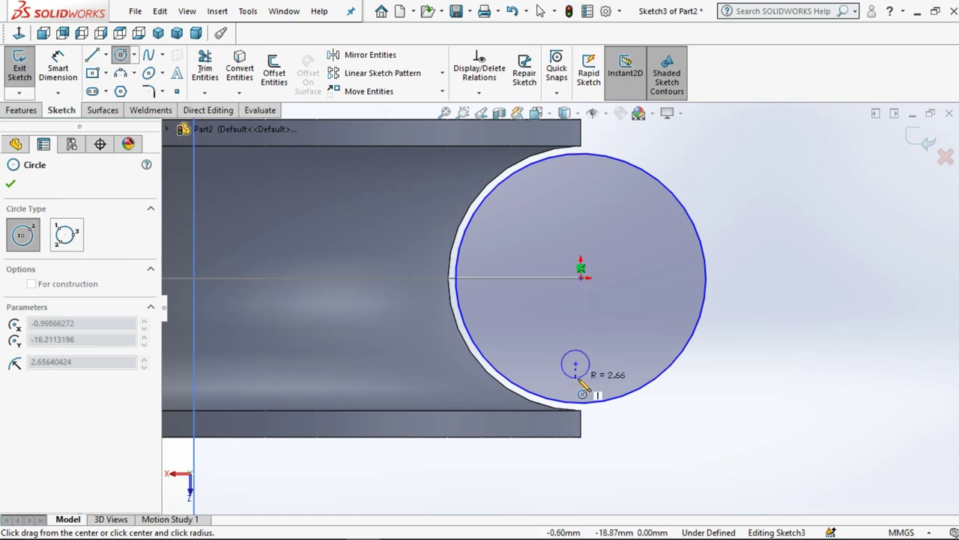
left_click(583, 382)
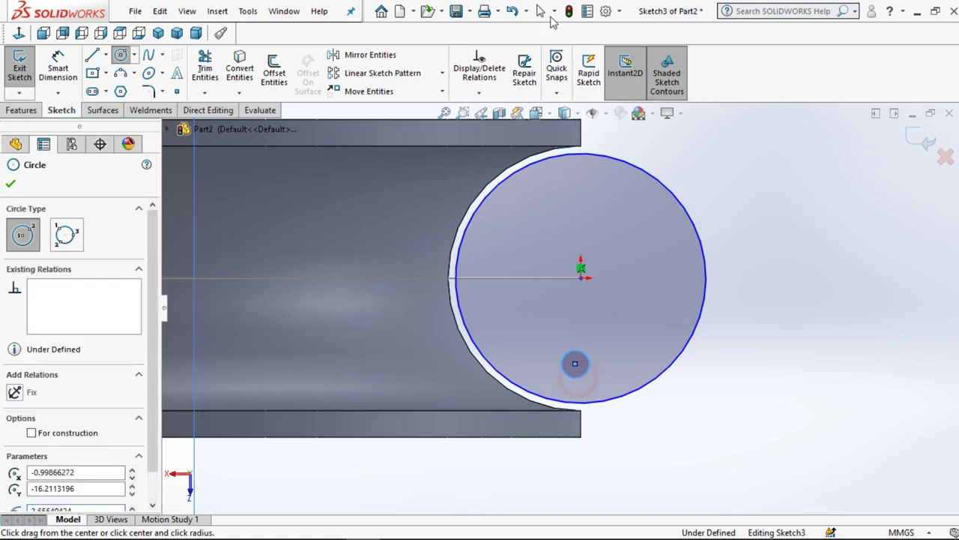
left_click(513, 12)
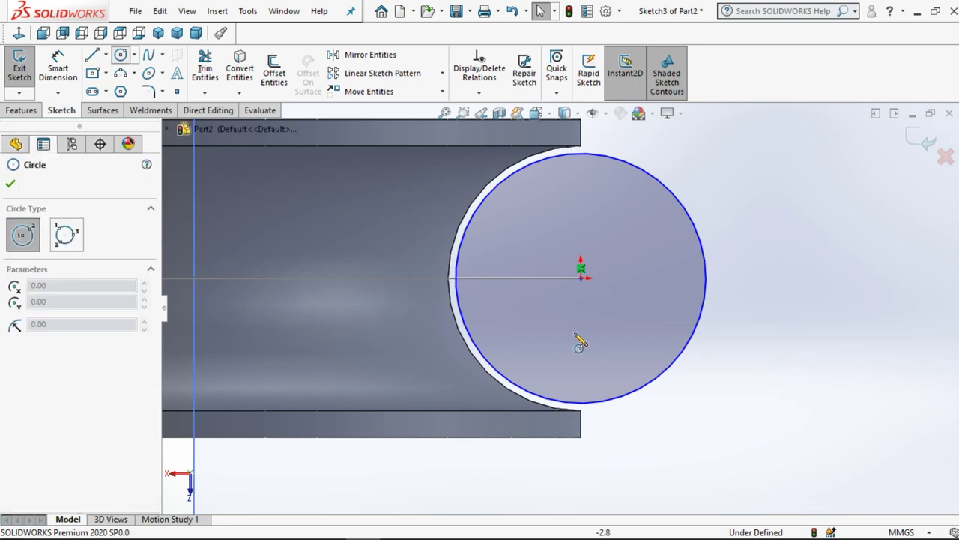
left_click(580, 377)
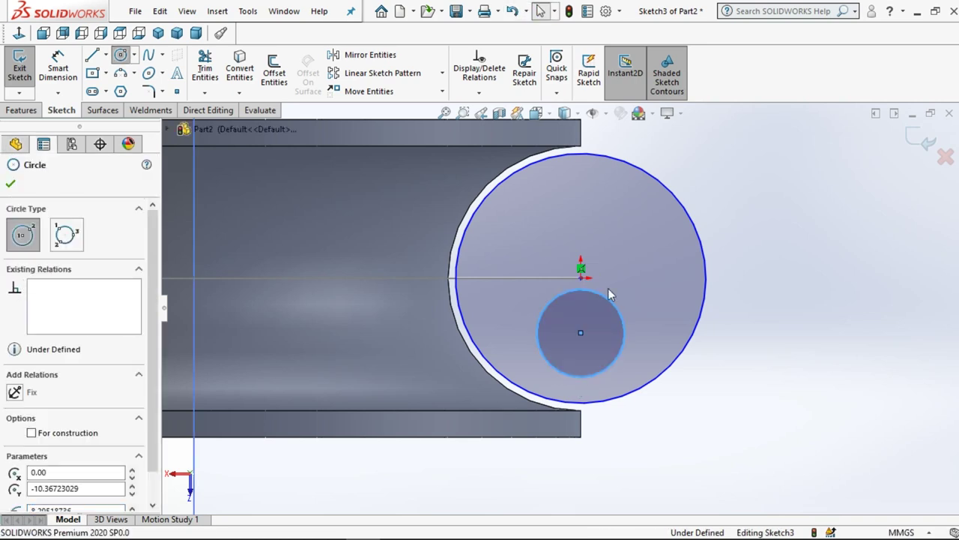
key("Escape")
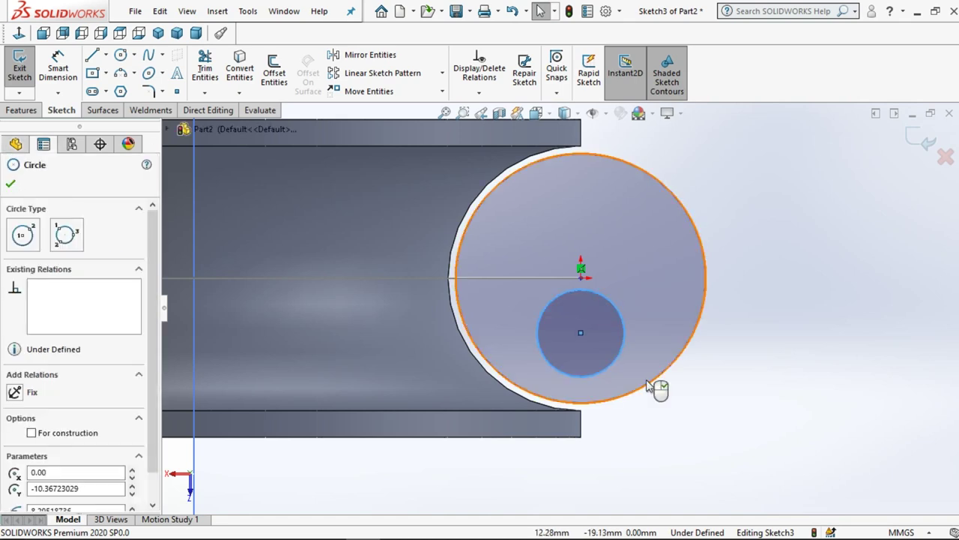
left_click(647, 383)
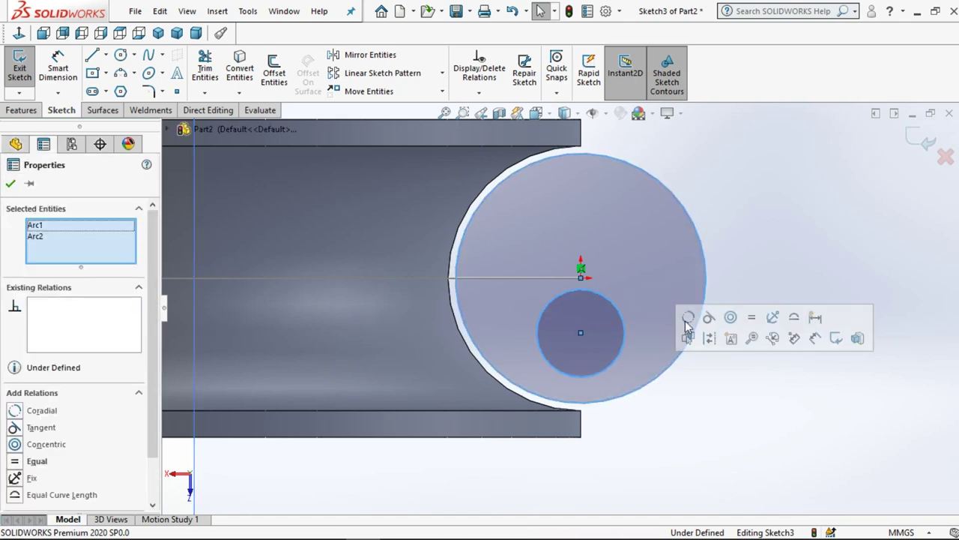
left_click(700, 318)
key("d")
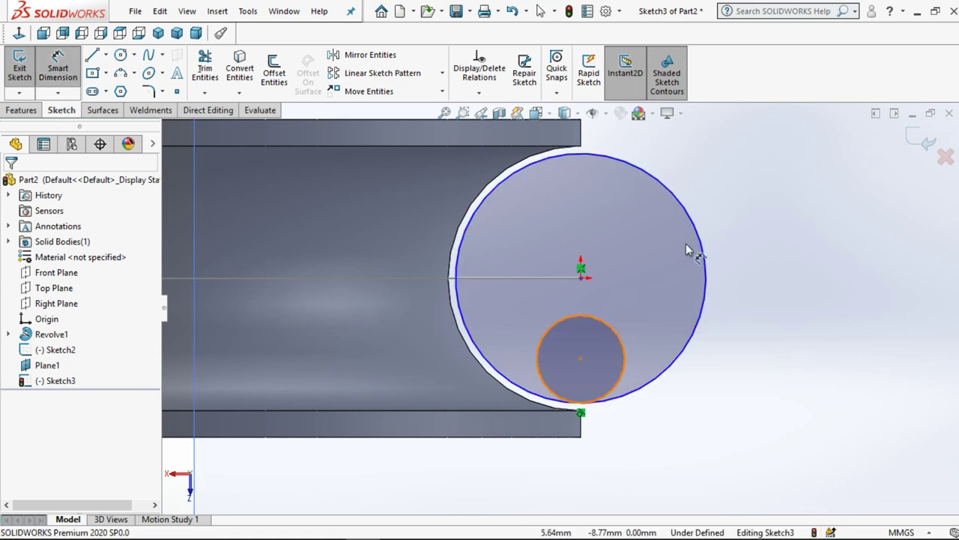
- Dimension the large circle's diameter to 48 mm and the small circle's diameter to 16 mm
left_click(753, 249)
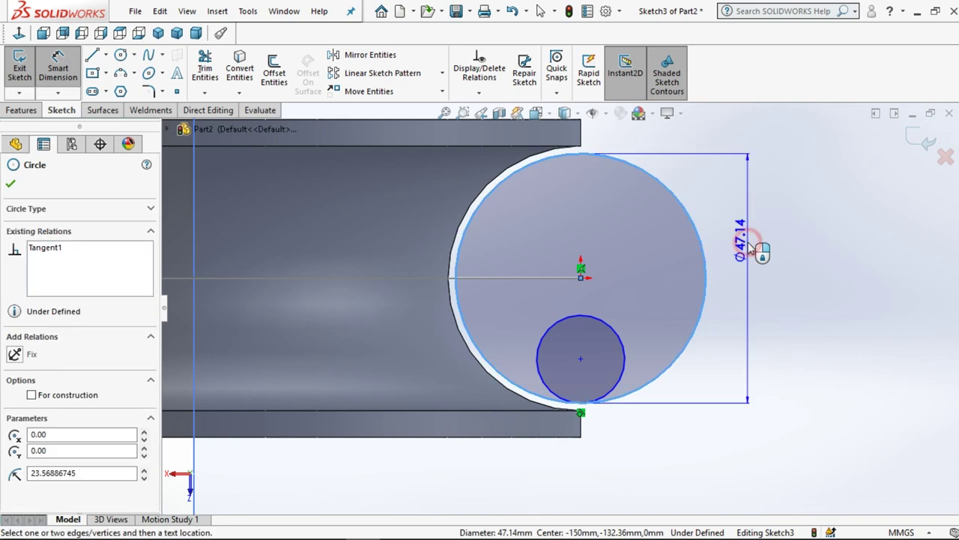
left_click(750, 248)
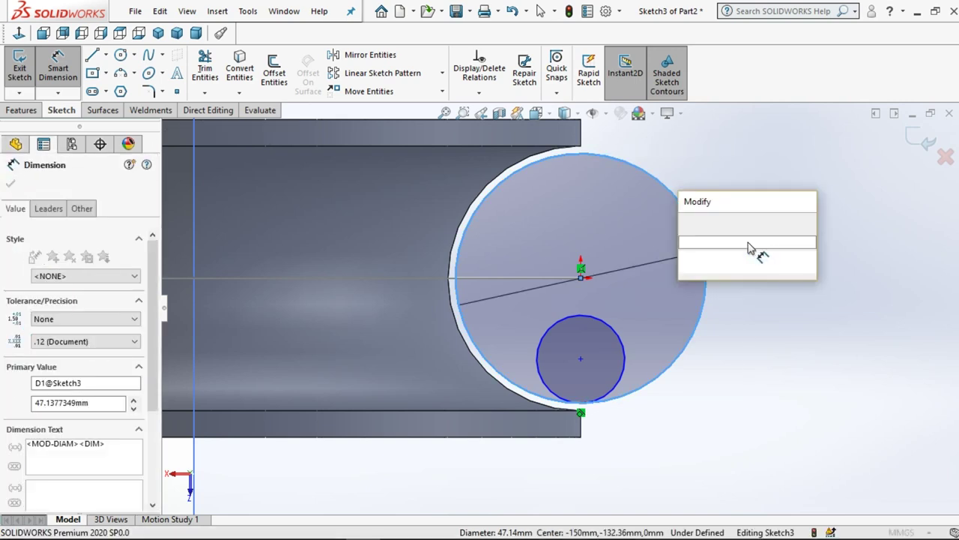
type("48")
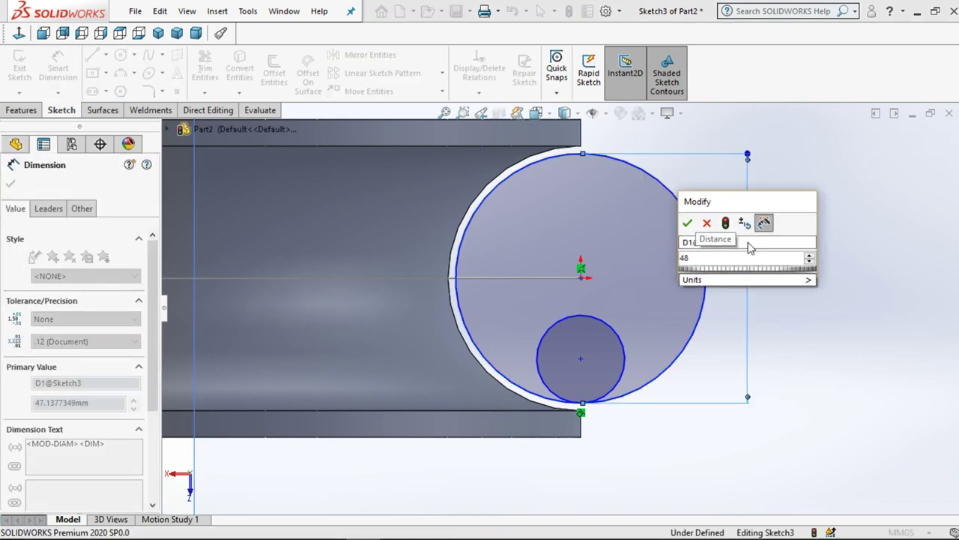
key("Escape")
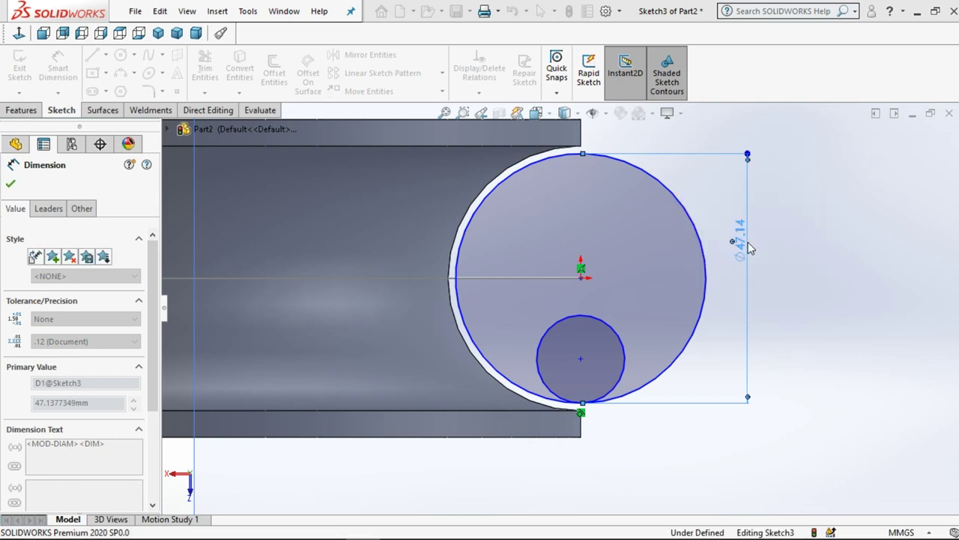
left_click(624, 390)
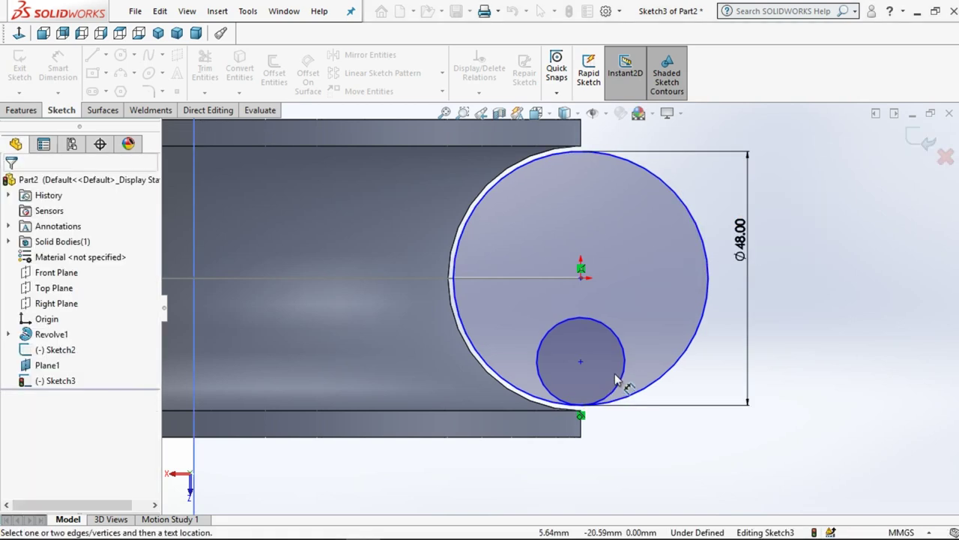
left_click(652, 368)
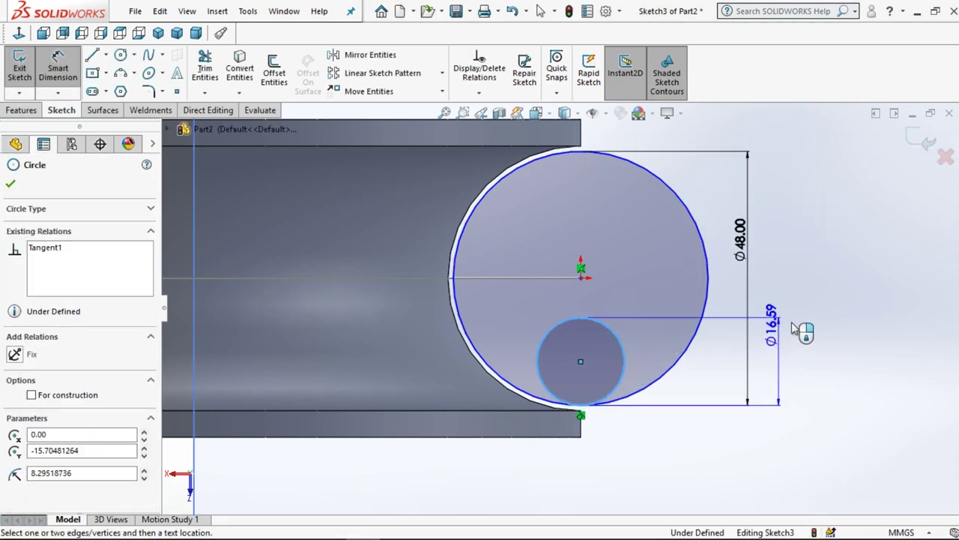
left_click(793, 328)
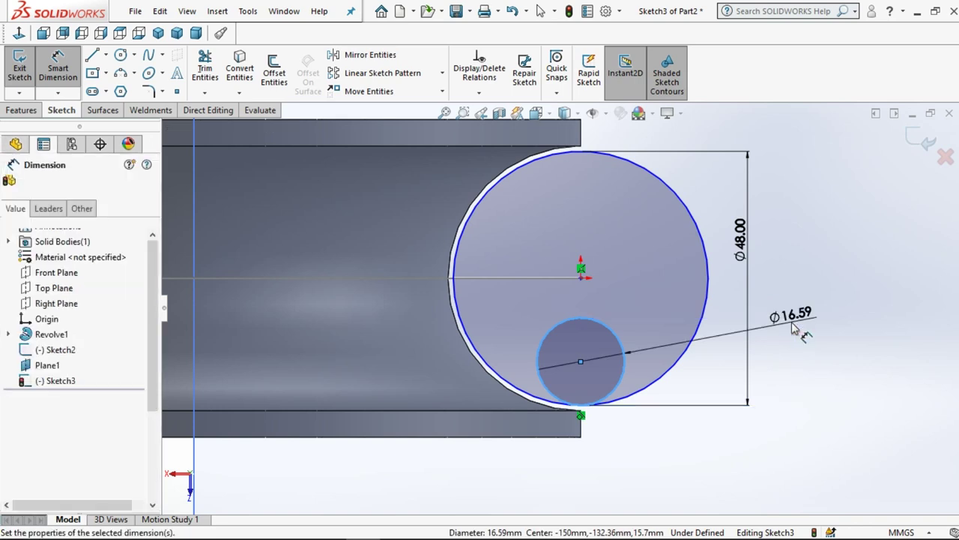
type("16")
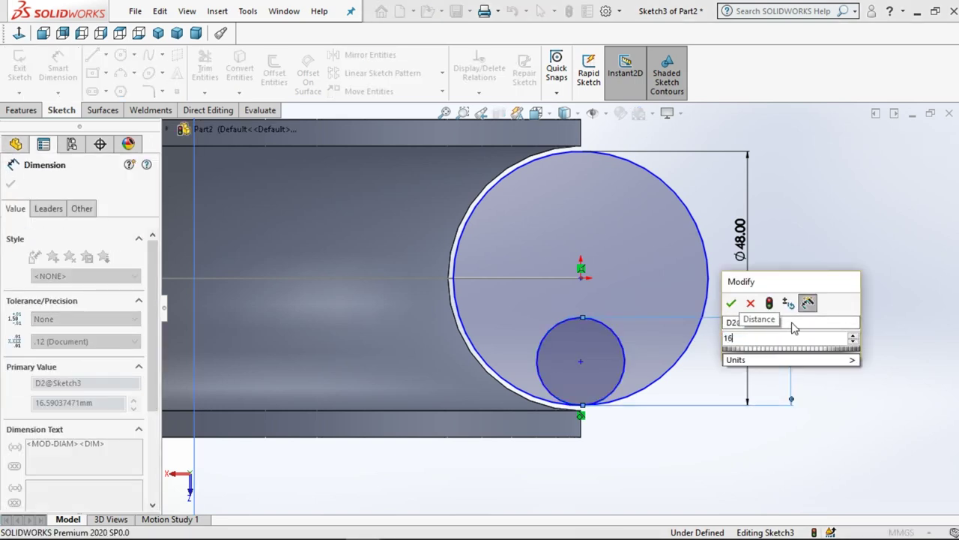
key("Escape")
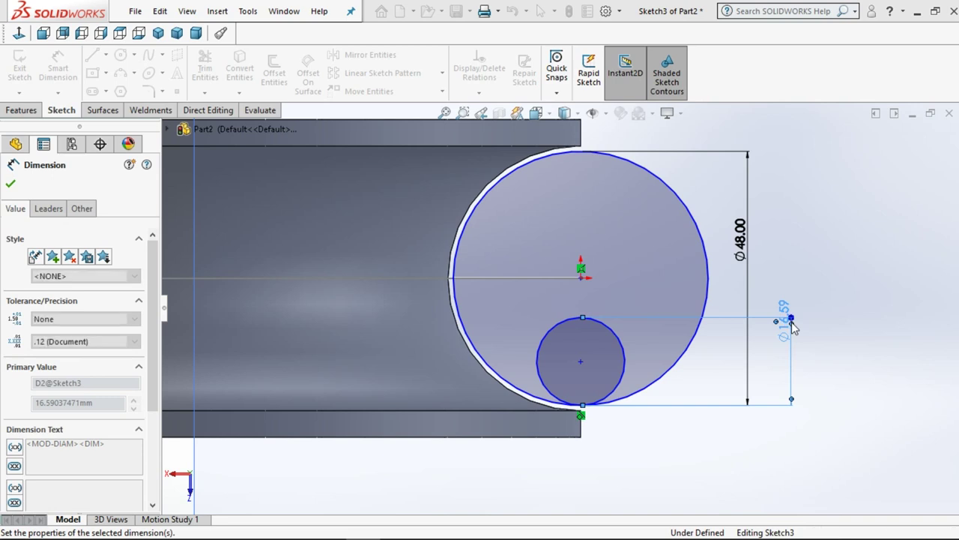
- Apply the Ø16 small-circle dimension, then display the Linear and Circular Sketch Pattern choices
key("Escape")
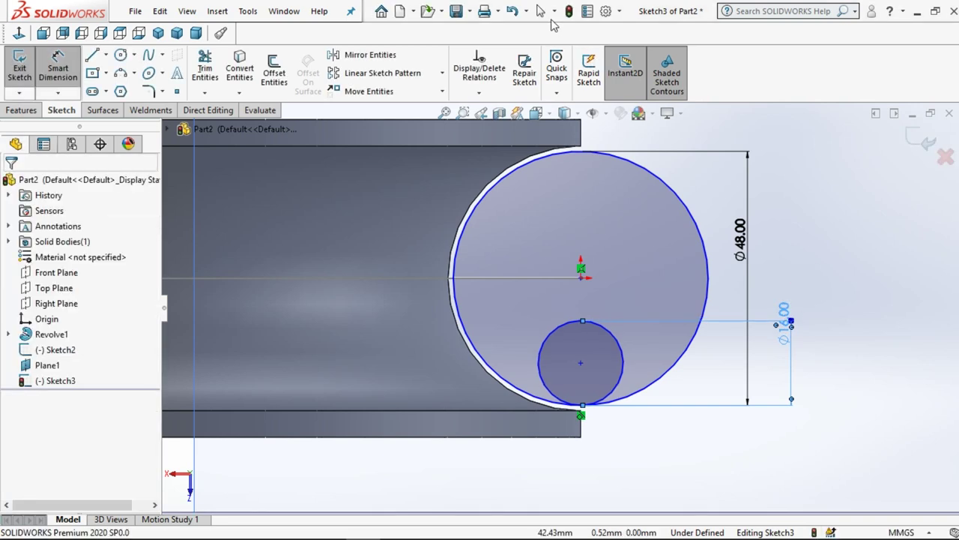
left_click(541, 11)
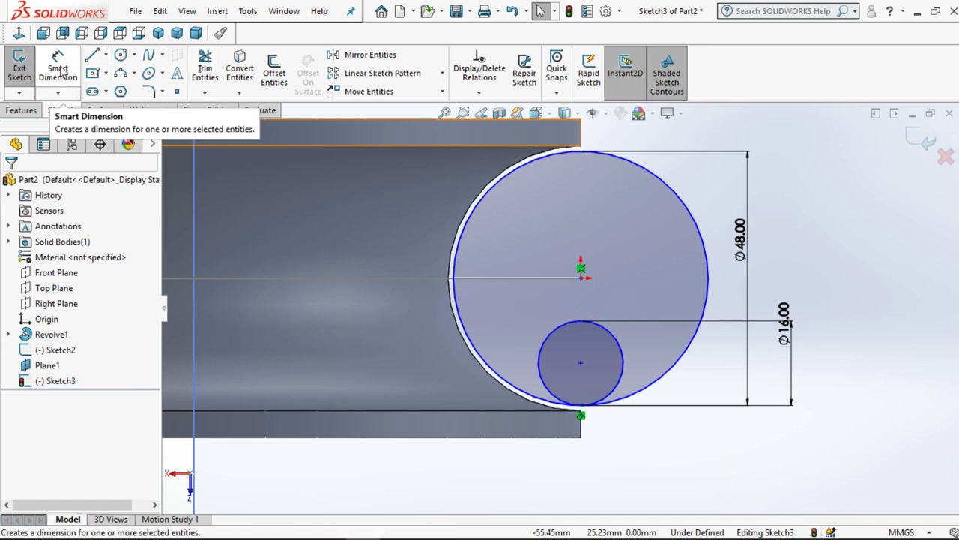
left_click(377, 75)
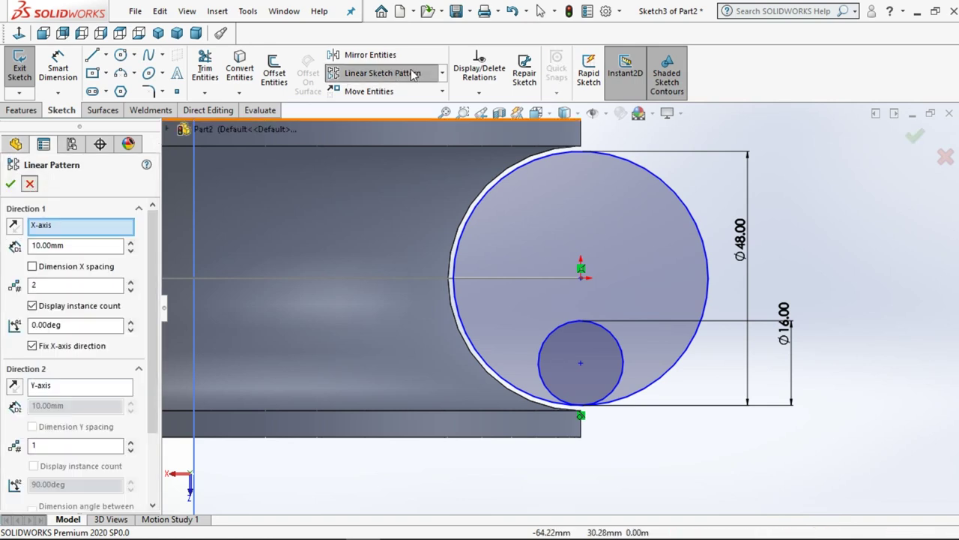
left_click(375, 75)
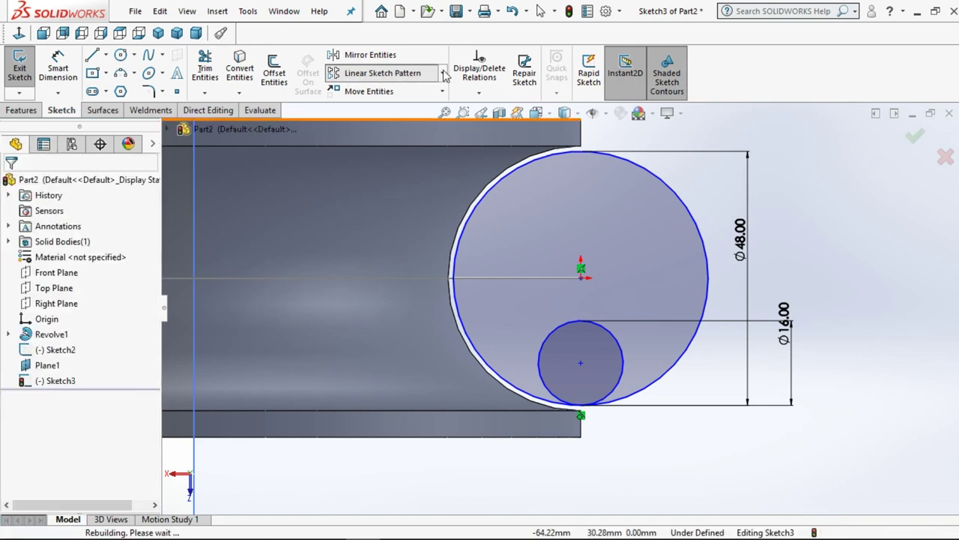
left_click(369, 76)
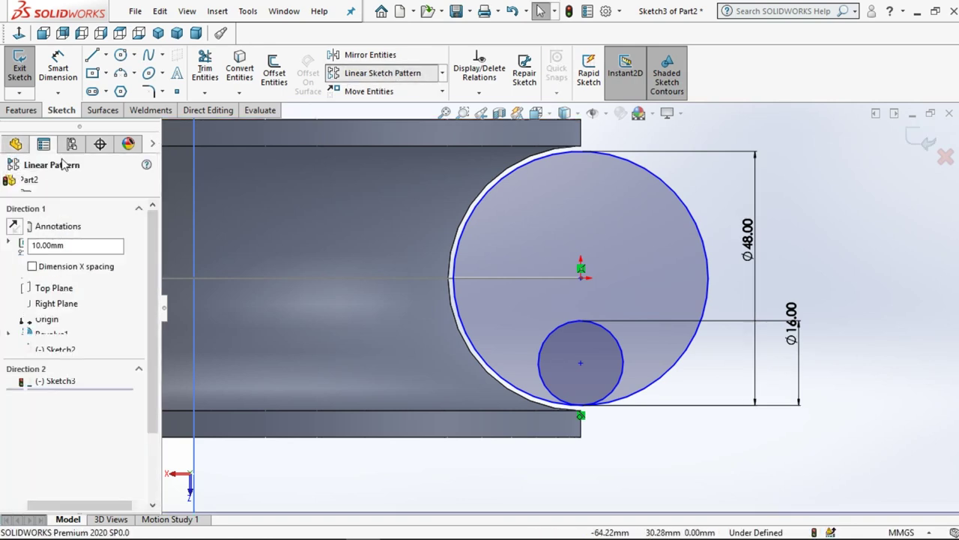
left_click(446, 78)
left_click(444, 75)
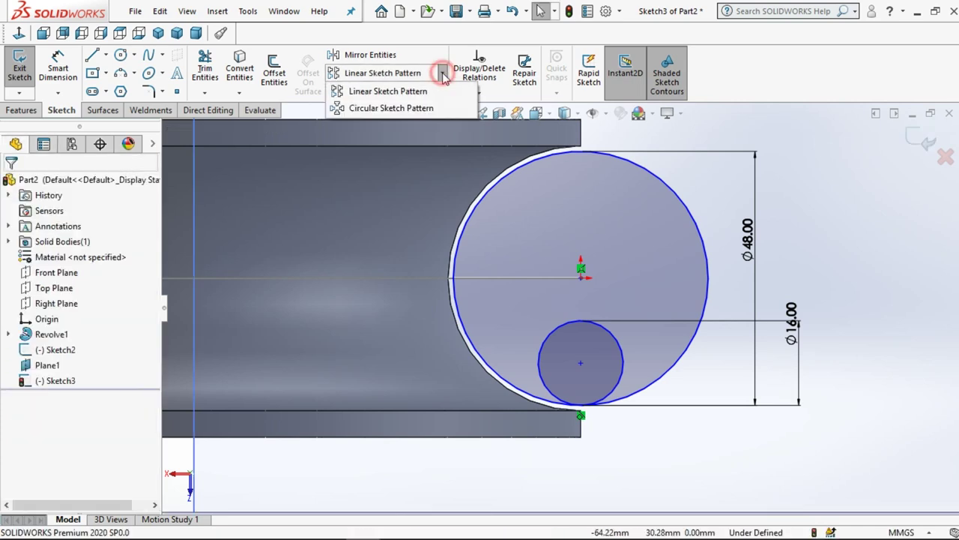
- Circularly pattern the Ø16 small circle into 5 equally spaced copies around the large circle's centre
left_click(405, 109)
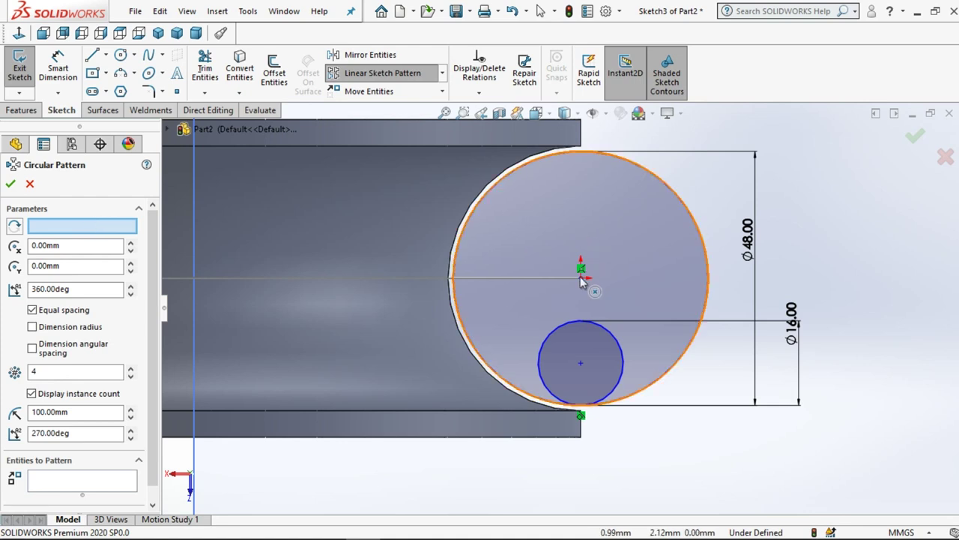
left_click(505, 179)
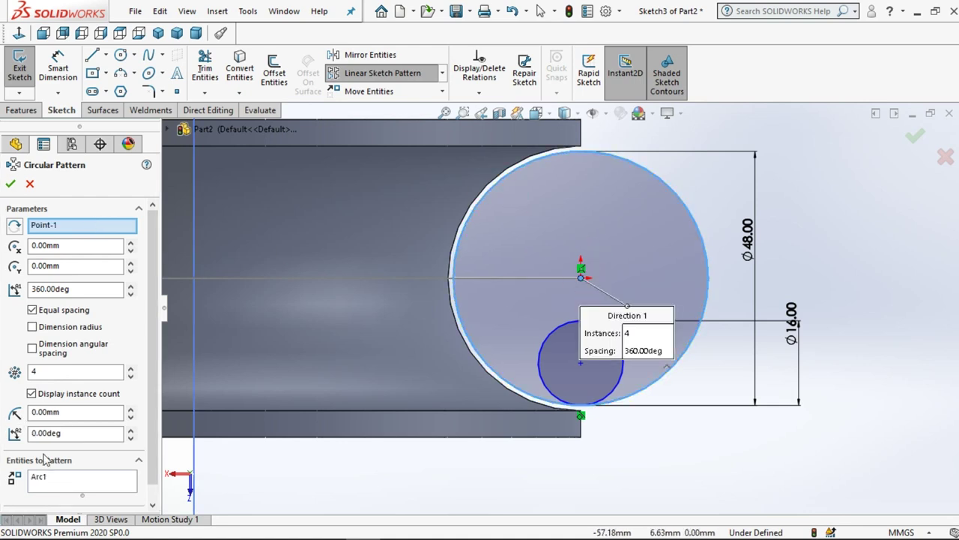
right_click(62, 488)
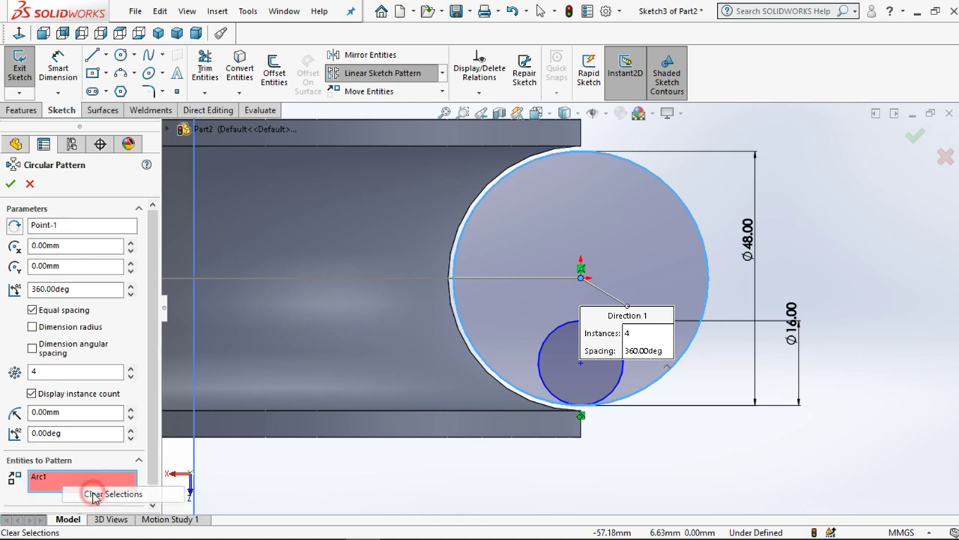
left_click(87, 493)
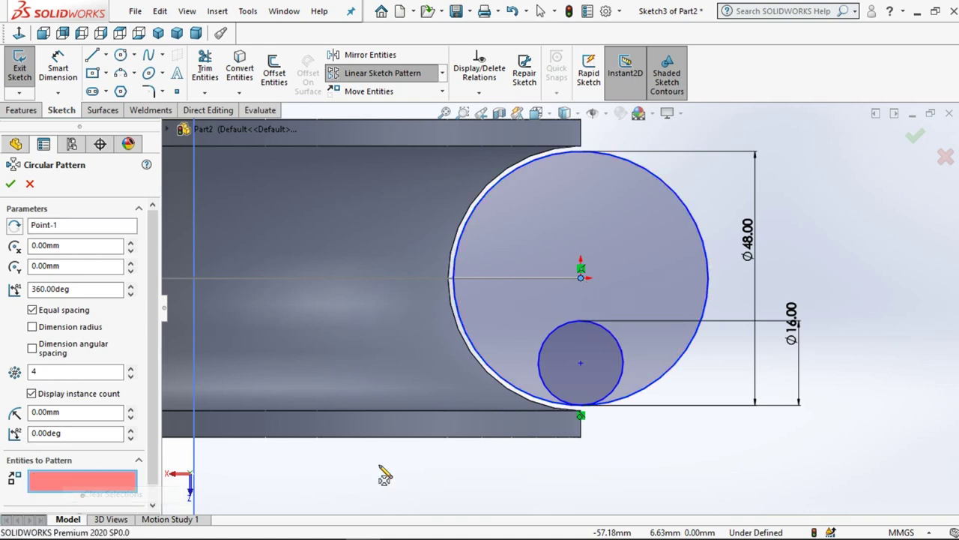
left_click(538, 370)
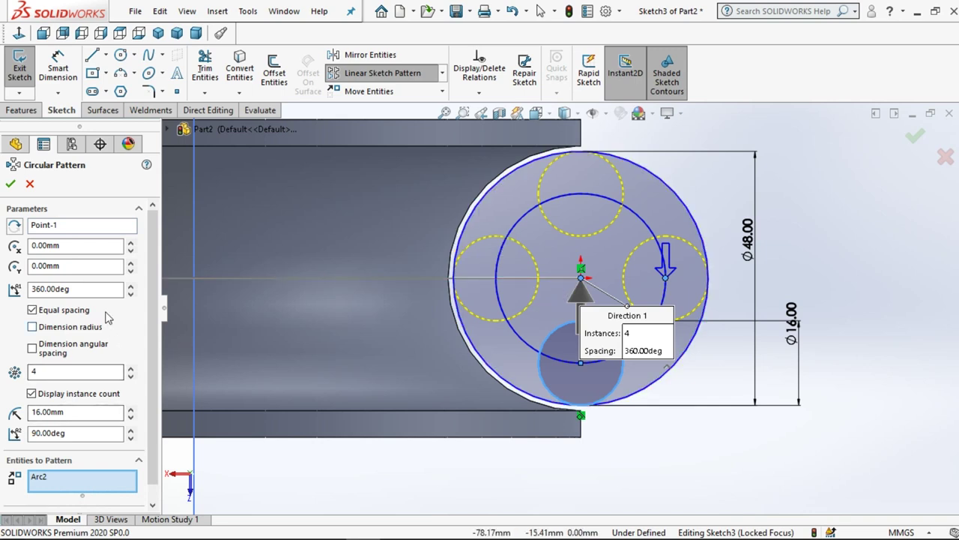
left_click(130, 368)
left_click(130, 368)
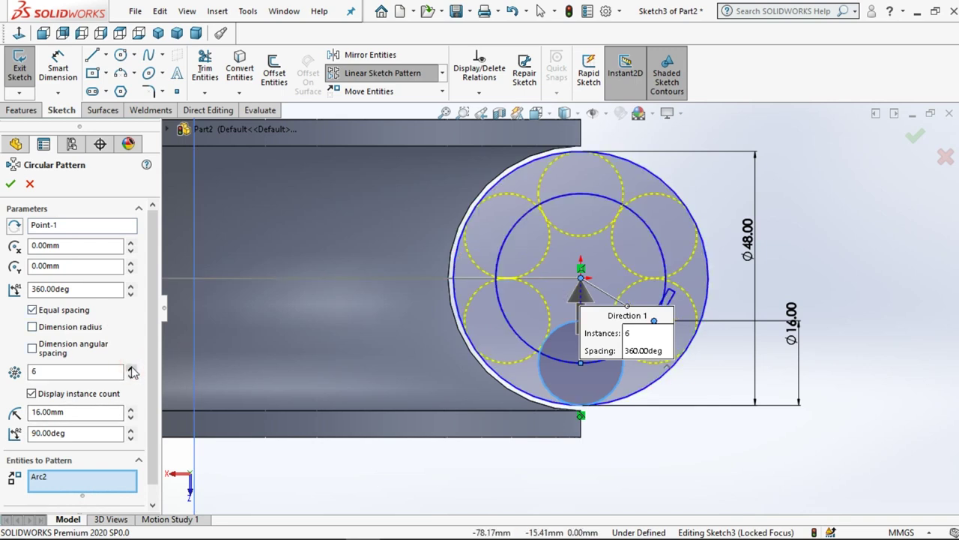
left_click(132, 377)
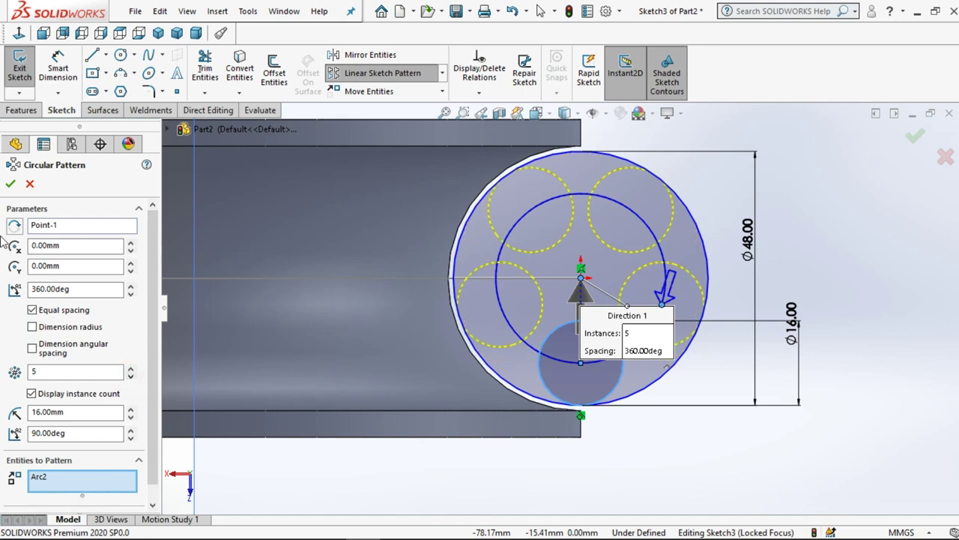
left_click(11, 185)
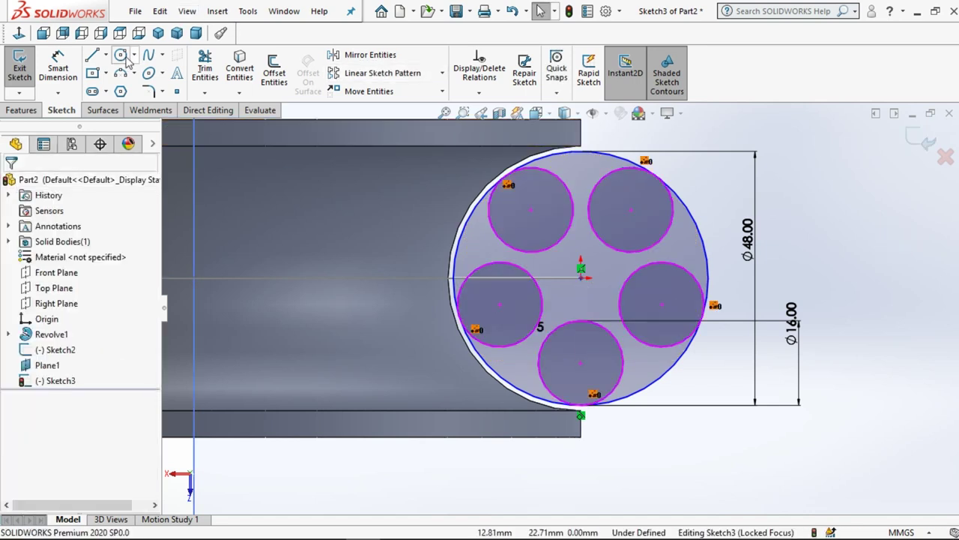
- Draw a circle at the large circle's centre and dimension it Ø12
left_click(581, 277)
left_click(604, 260)
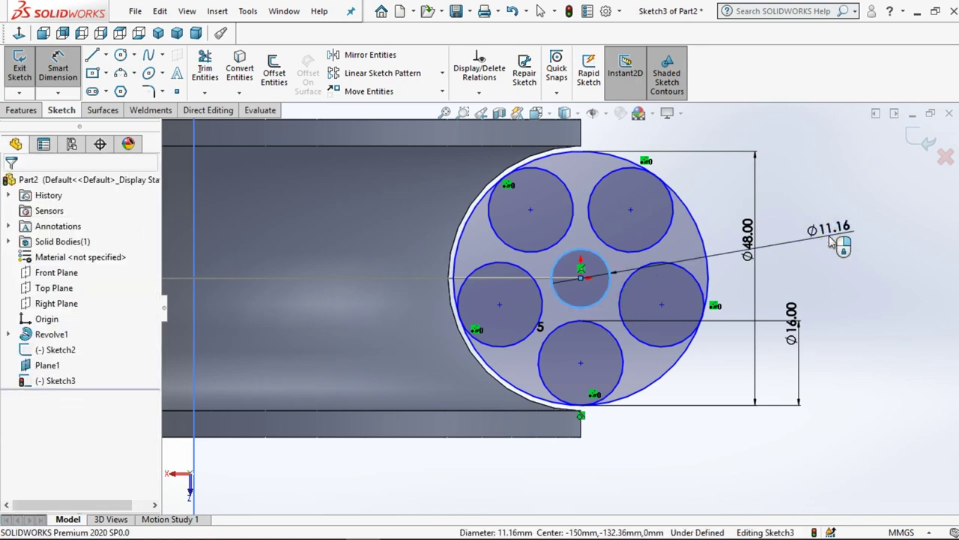
left_click(832, 239)
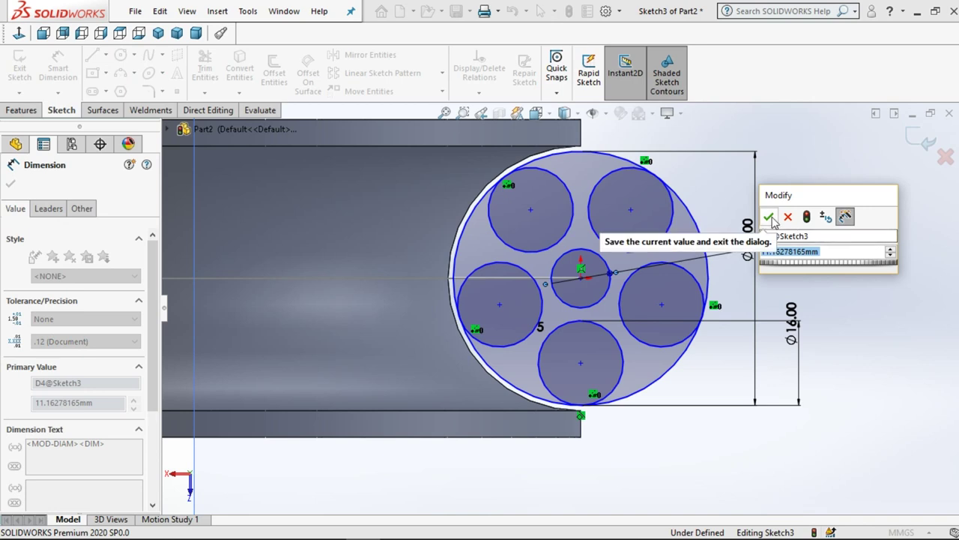
type("12")
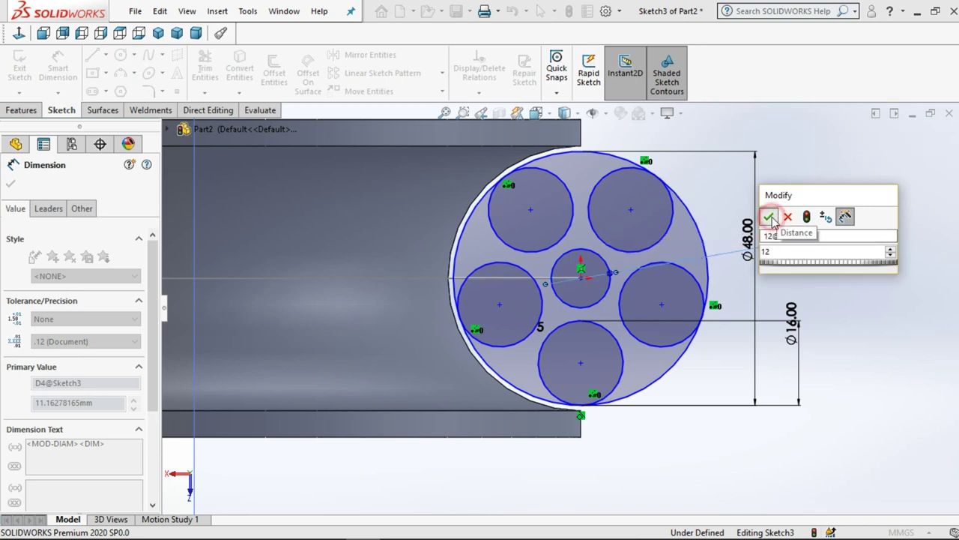
left_click(770, 217)
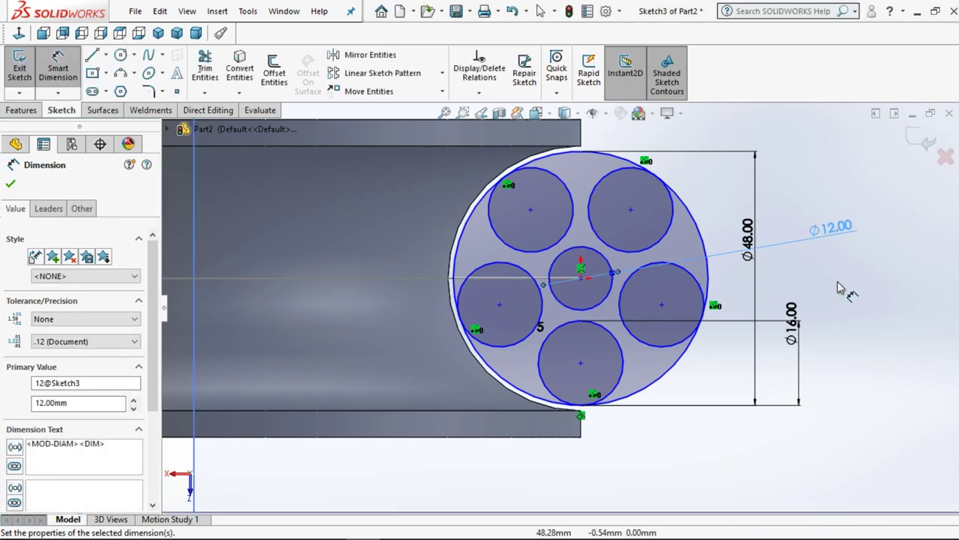
key("Escape")
left_click(205, 68)
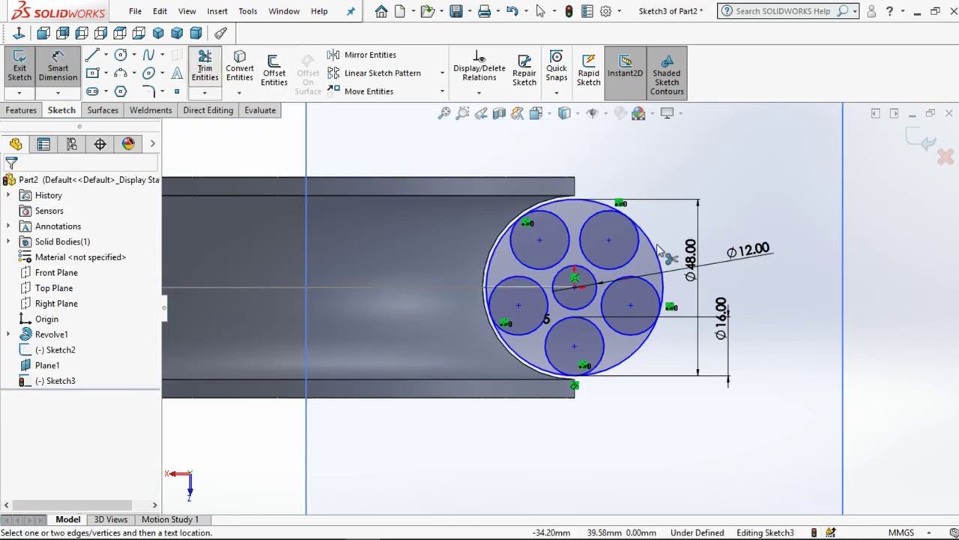
- Trim away every arc of the Ø48 outer circle, leaving six strand circles, and exit the sketch
left_click(654, 252)
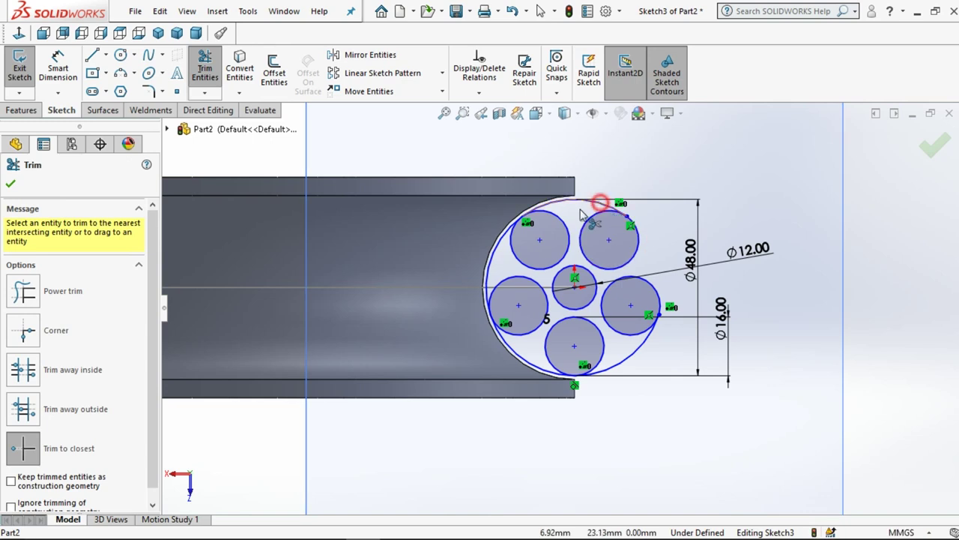
left_click(600, 203)
left_click(496, 267)
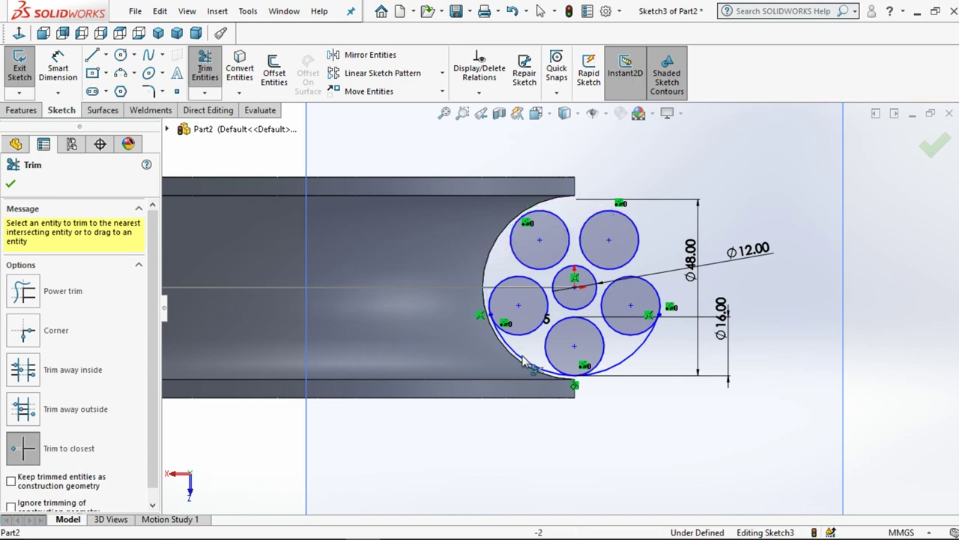
left_click(520, 358)
left_click(623, 363)
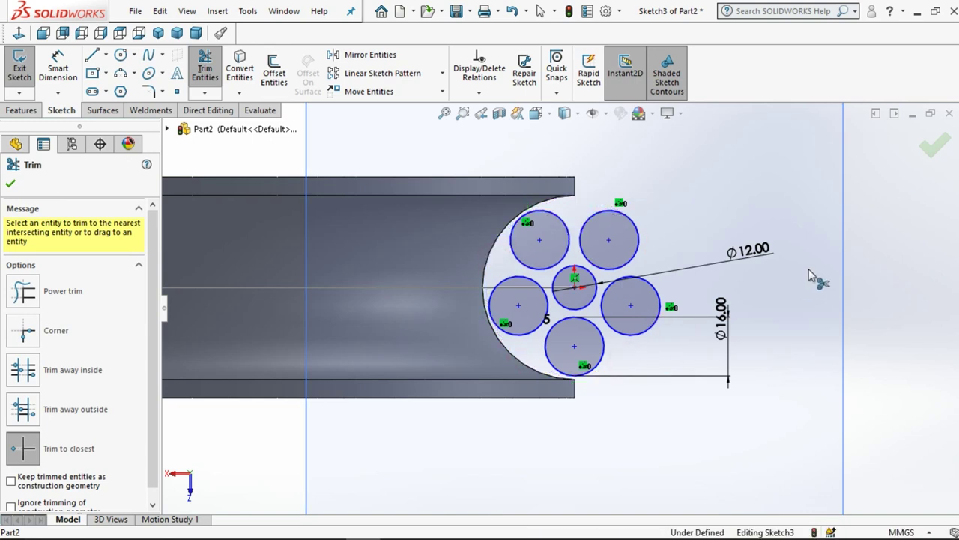
left_click(933, 147)
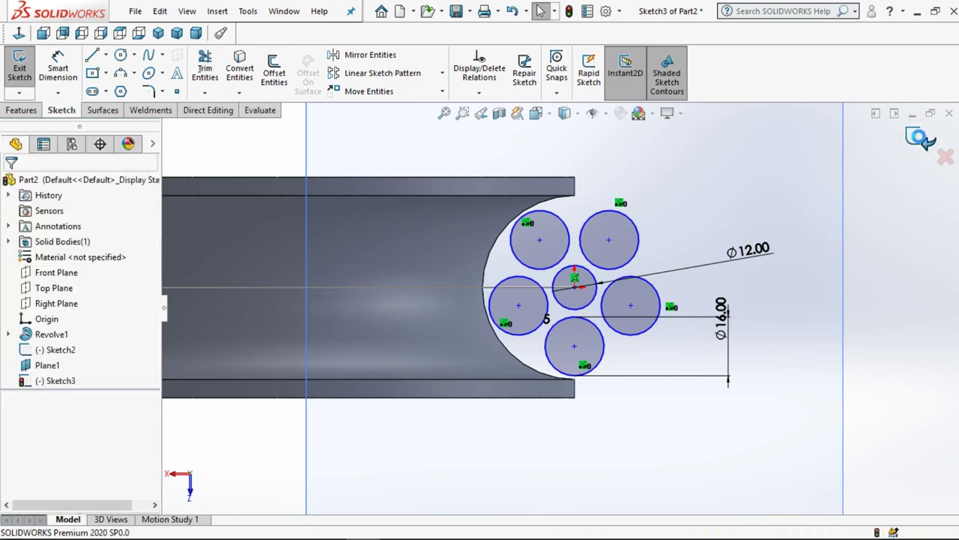
left_click(923, 139)
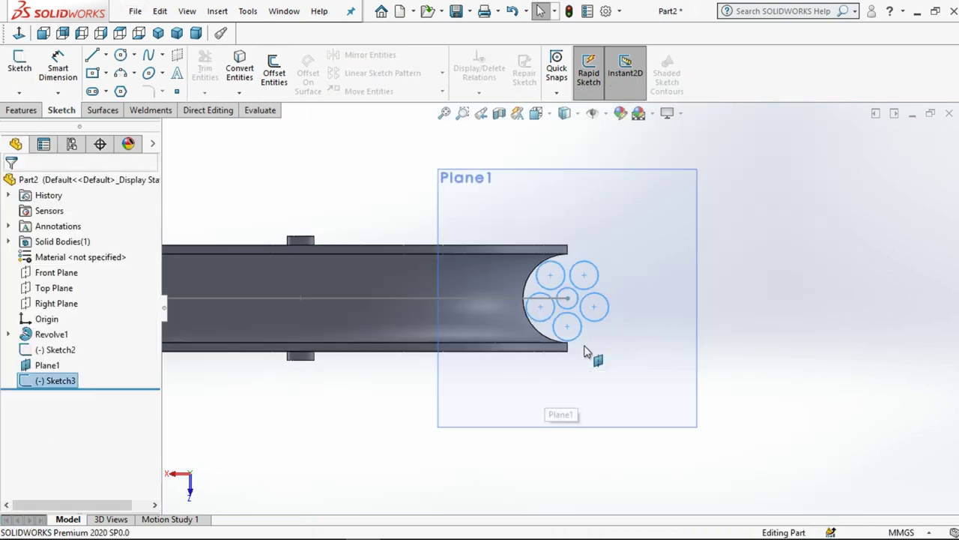
- Hide Plane1 and rotate and zoom to an oblique close-up of the six strand circles
left_click(827, 322)
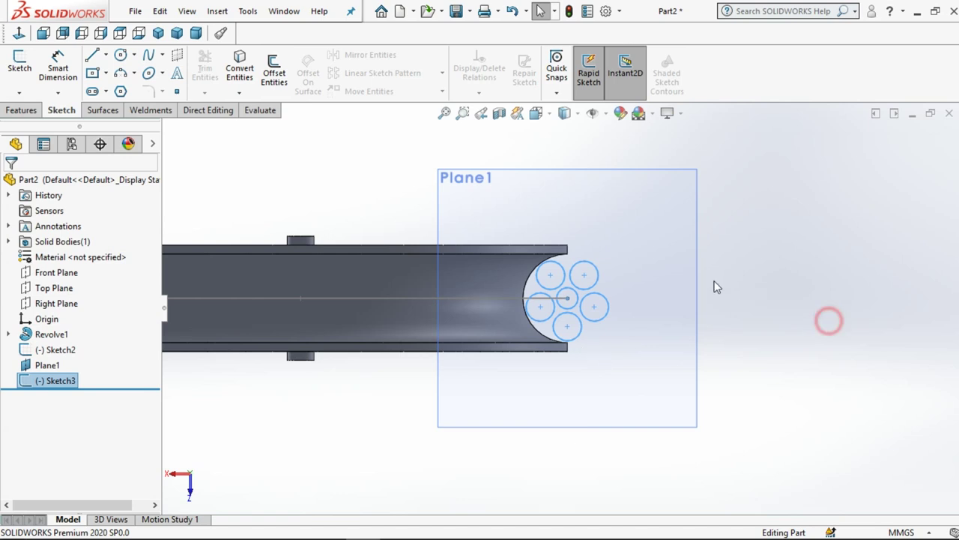
left_click(595, 183)
left_click(673, 140)
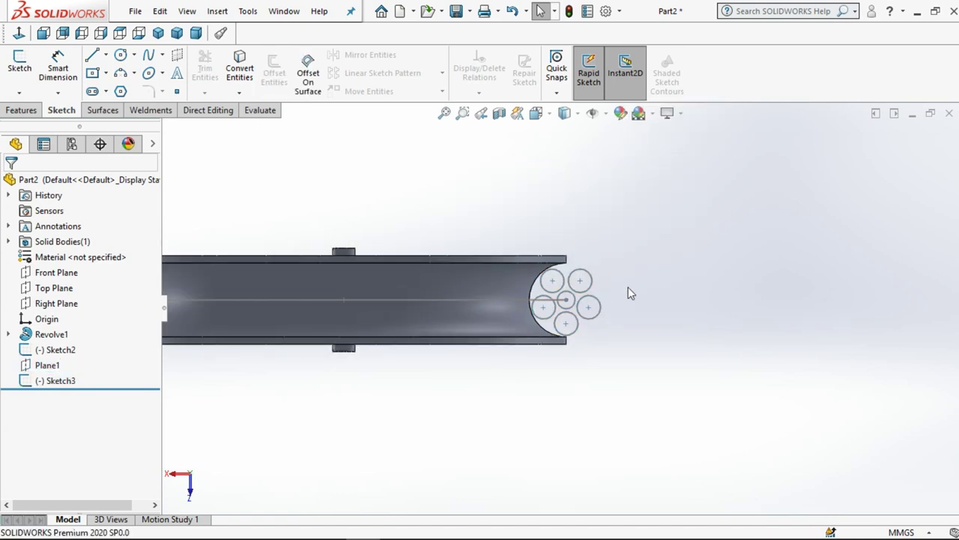
mouse_move(628, 287)
middle_mouse_down()
mouse_move(497, 333)
mouse_move(456, 320)
mouse_move(501, 230)
middle_mouse_up()
scroll(469, 327, "down", 1)
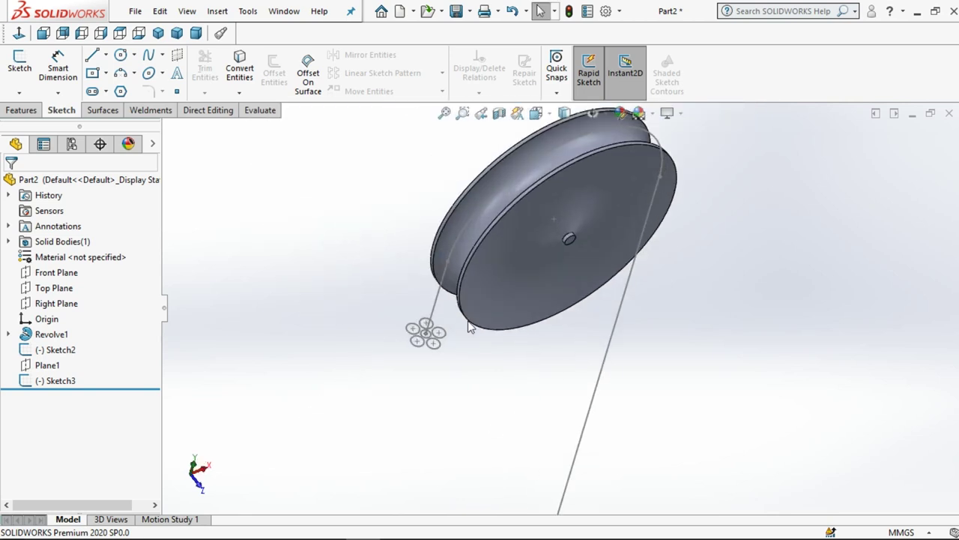
scroll(446, 338, "down", 2)
scroll(382, 352, "down", 2)
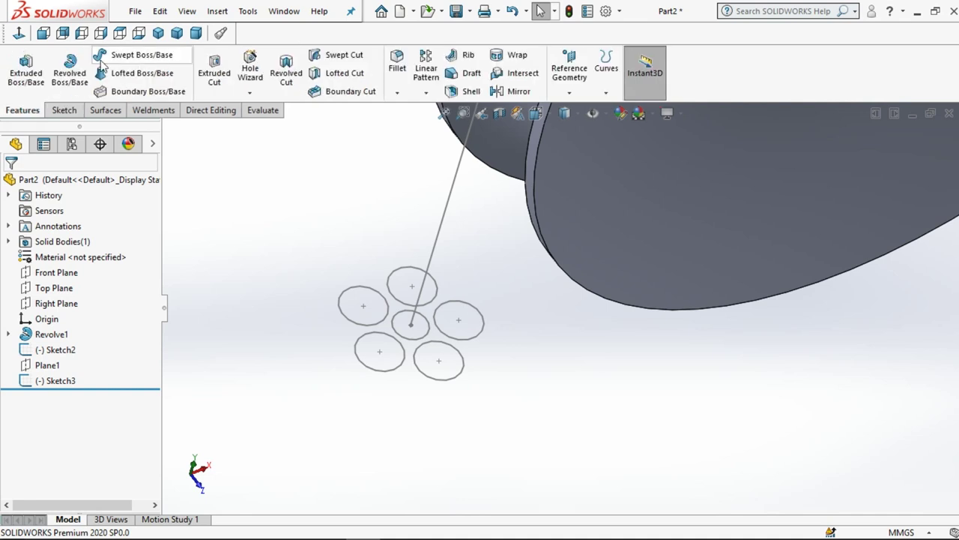
- Create a Swept Boss/Base with Sketch3 as profile and Sketch2 as path, expanding Guide Curves and Options
left_click(124, 56)
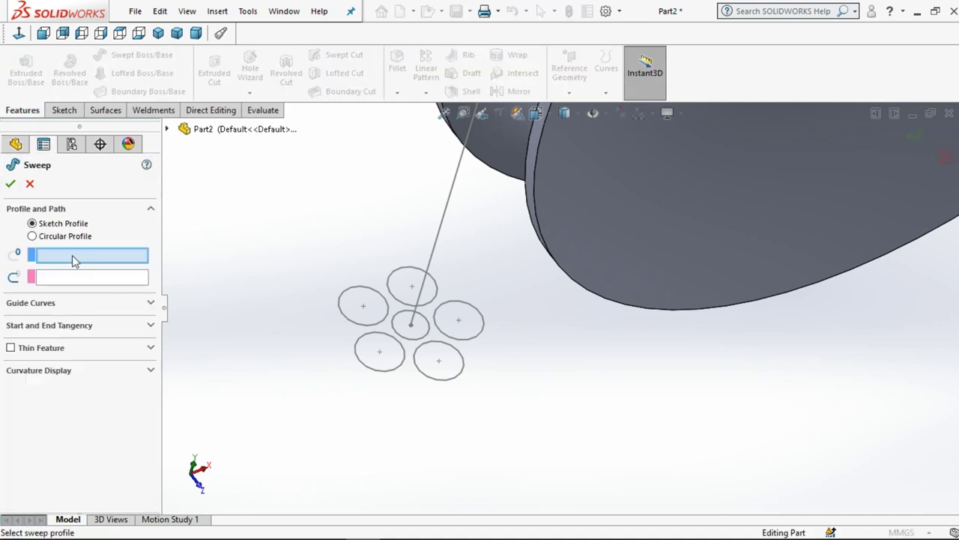
left_click(411, 344)
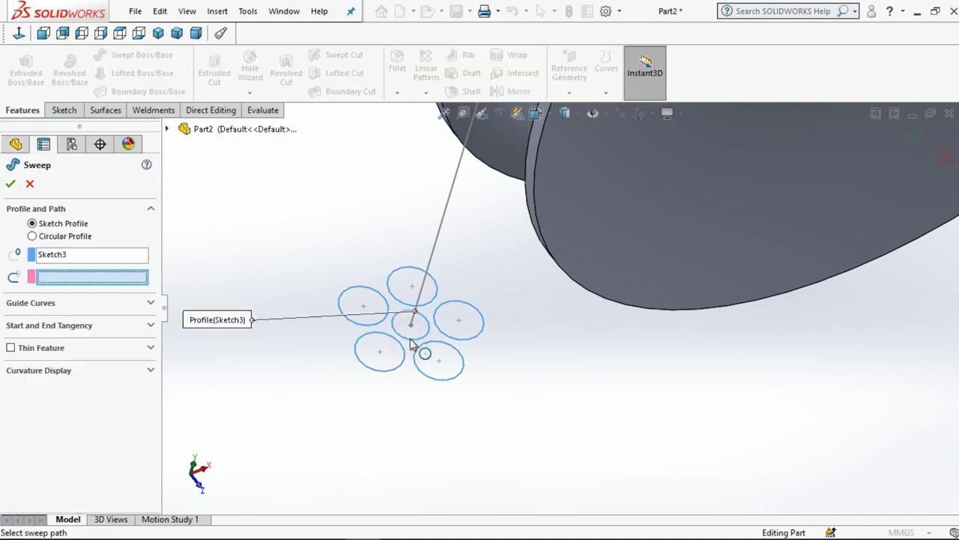
left_click(433, 253)
left_click(433, 256)
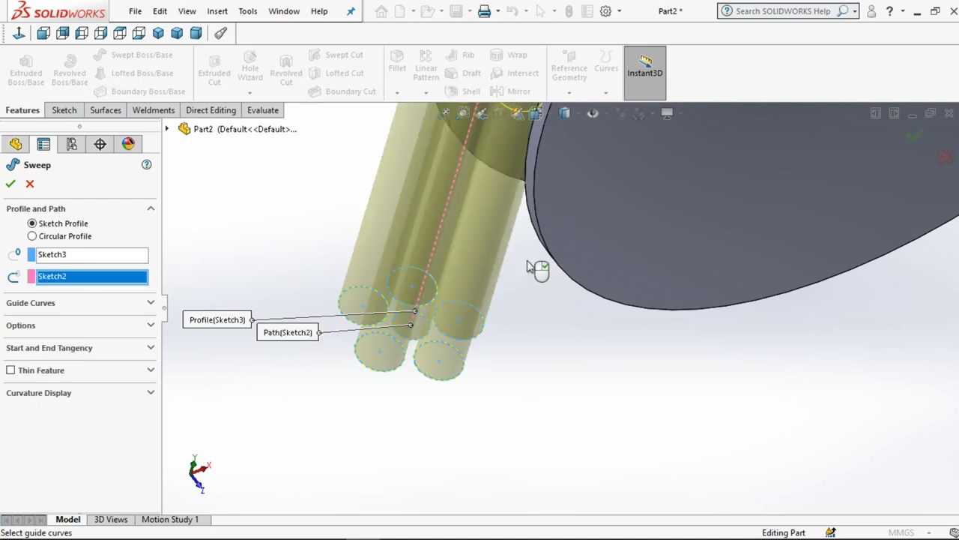
middle_click_drag(535, 268, 643, 317)
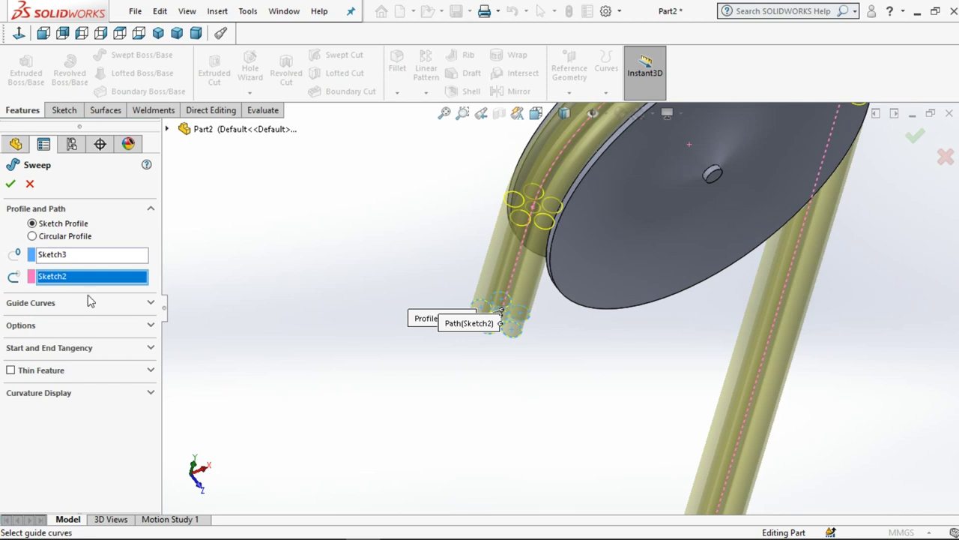
left_click(54, 303)
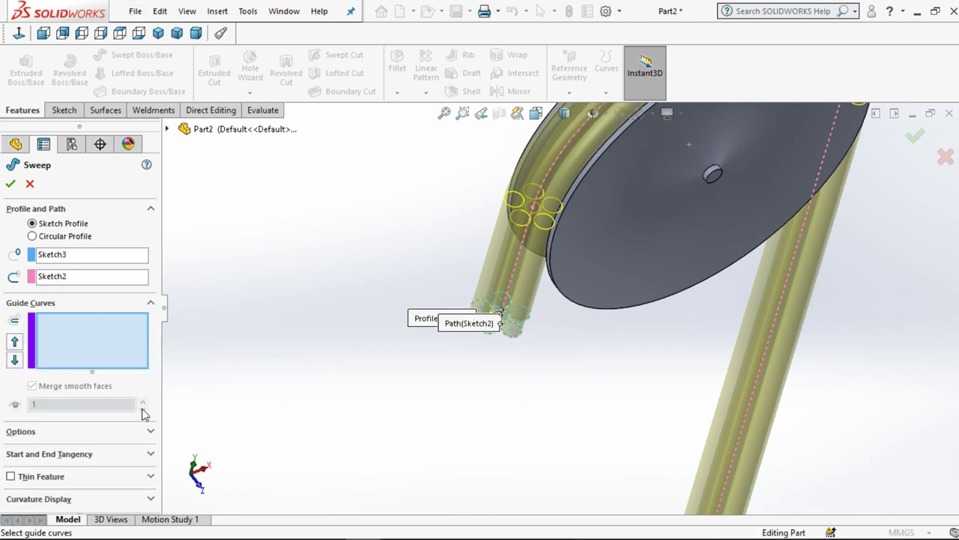
left_click(151, 432)
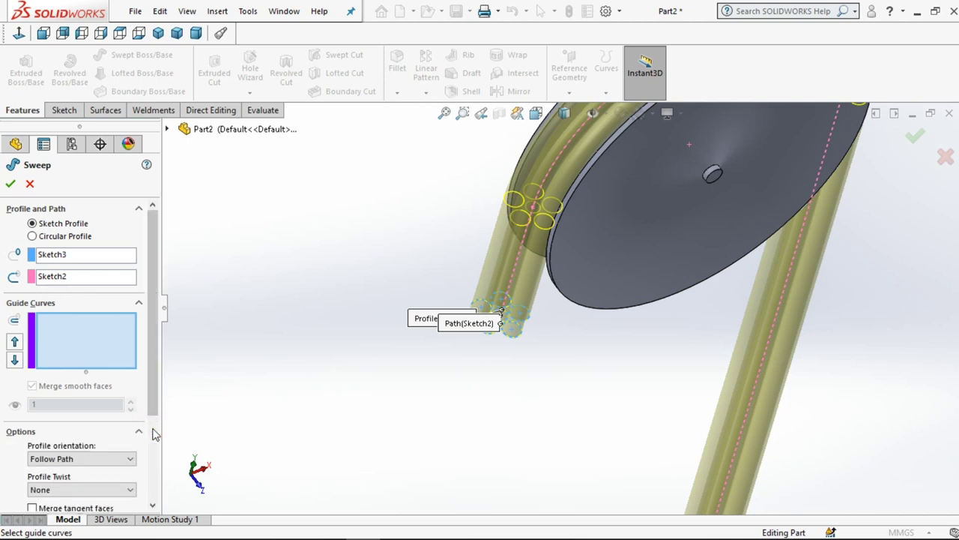
scroll(152, 433, "down", 3)
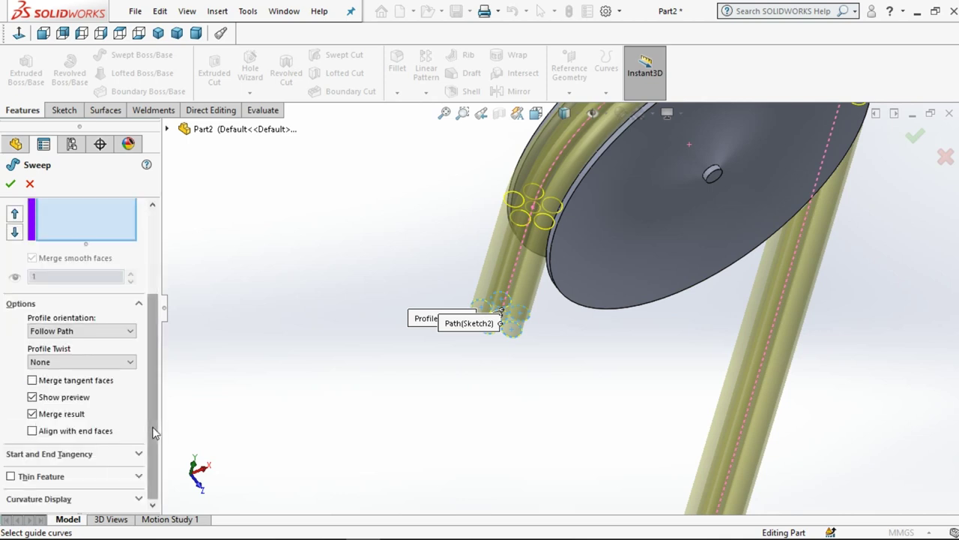
- Set the sweep's profile twist to 5 revolutions in Direction 1 and accept the sweep
left_click(300, 398)
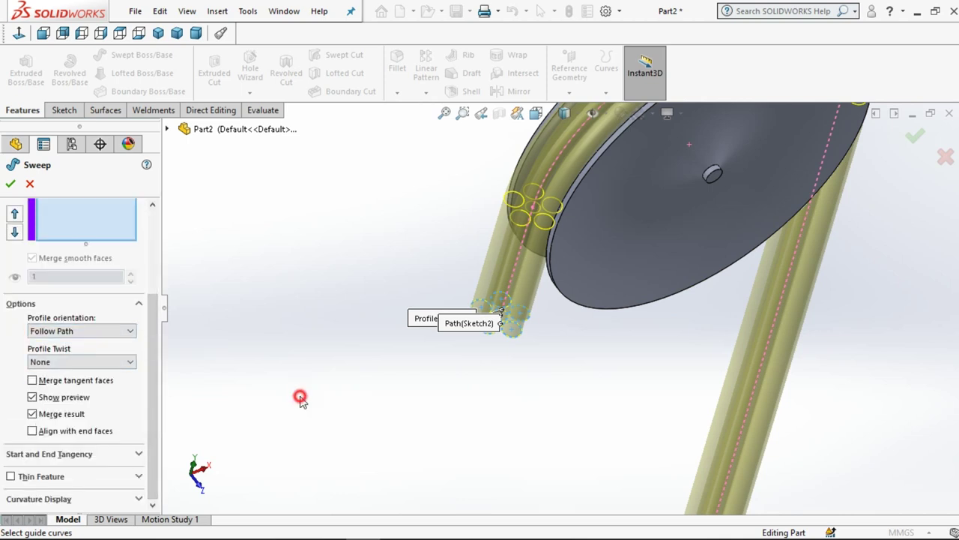
left_click(112, 362)
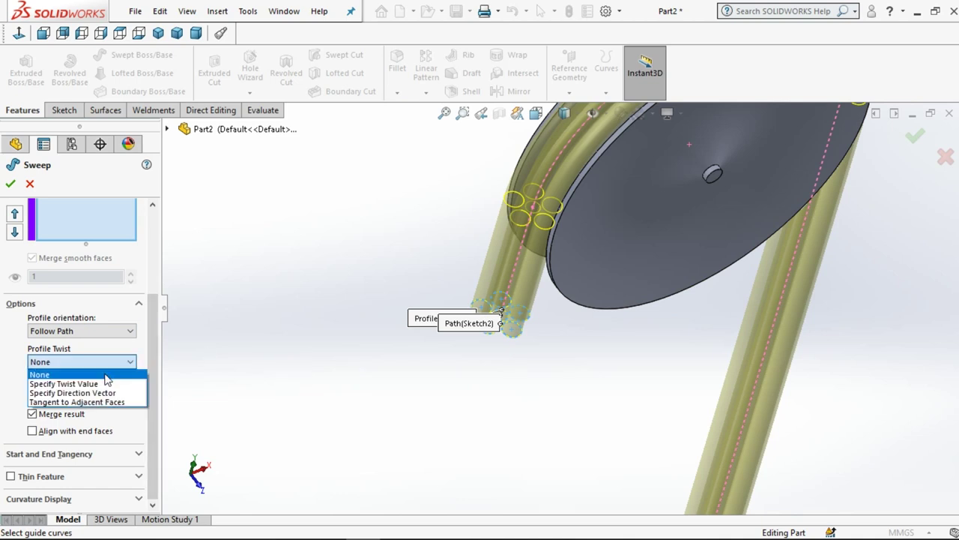
left_click(99, 384)
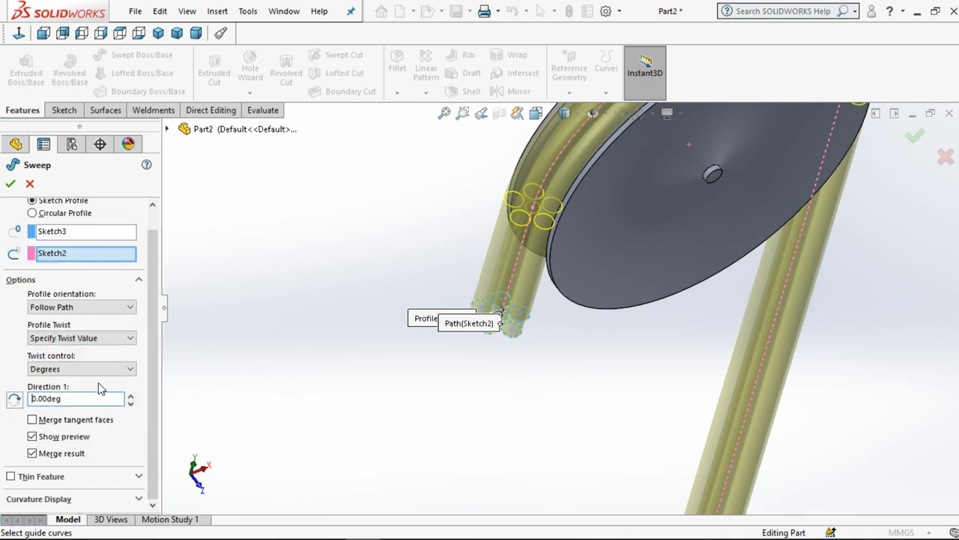
left_click(112, 369)
left_click(86, 397)
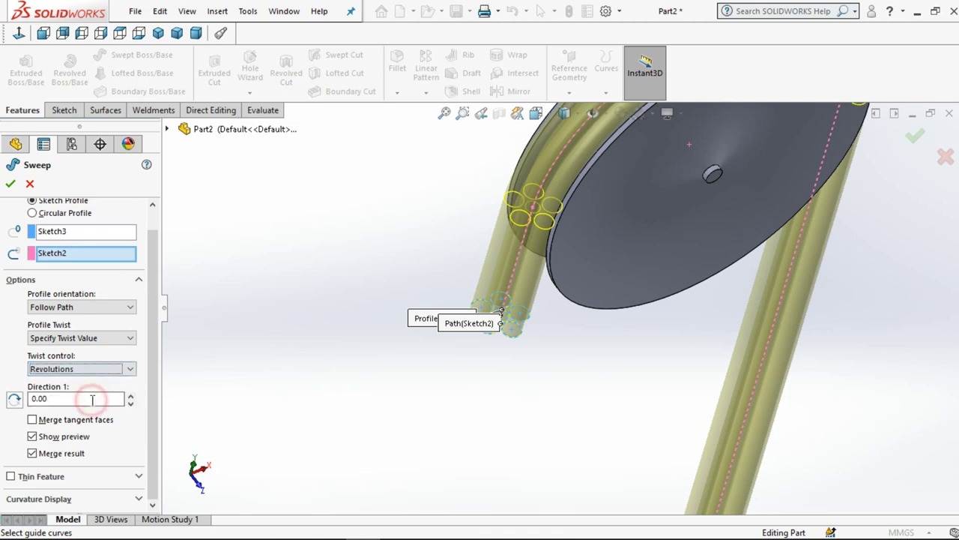
key("f")
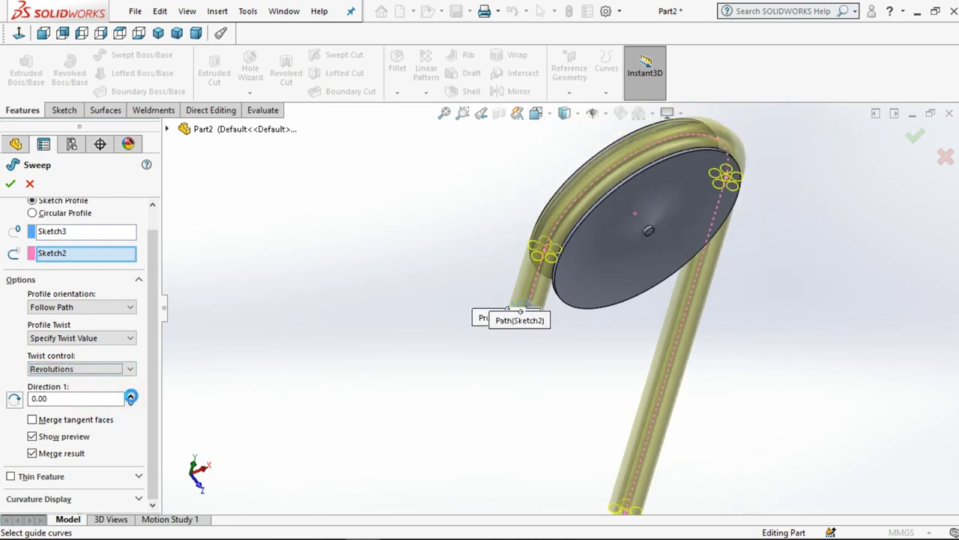
left_click(300, 373)
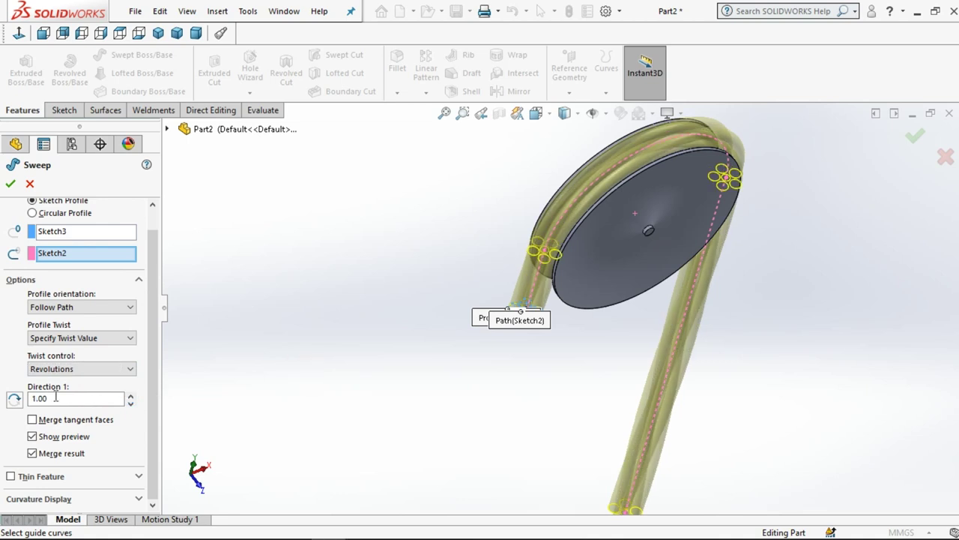
left_click(28, 398)
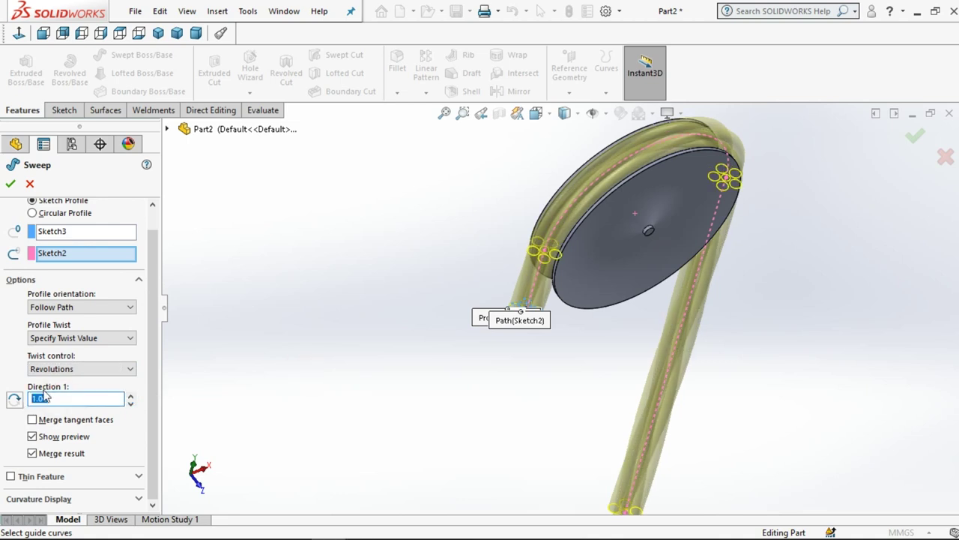
type("5")
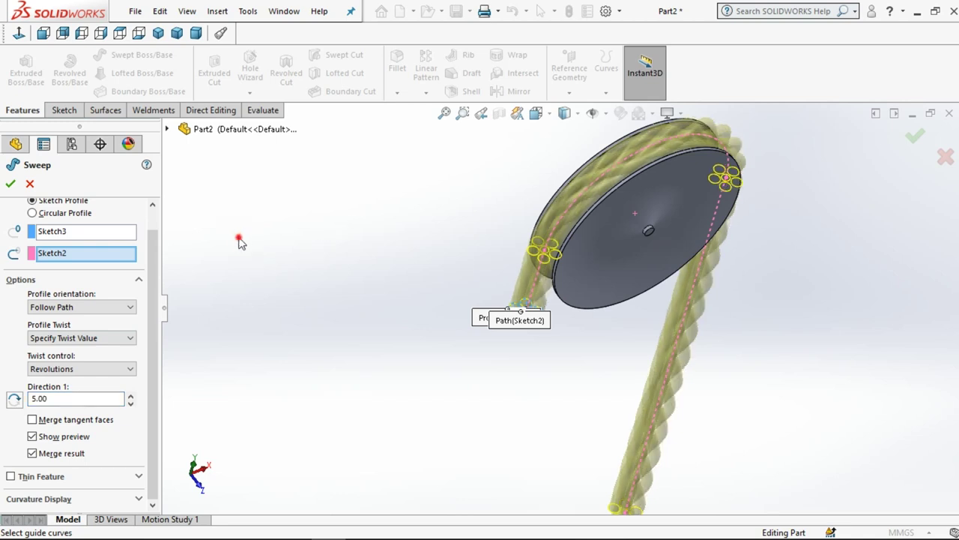
left_click(10, 183)
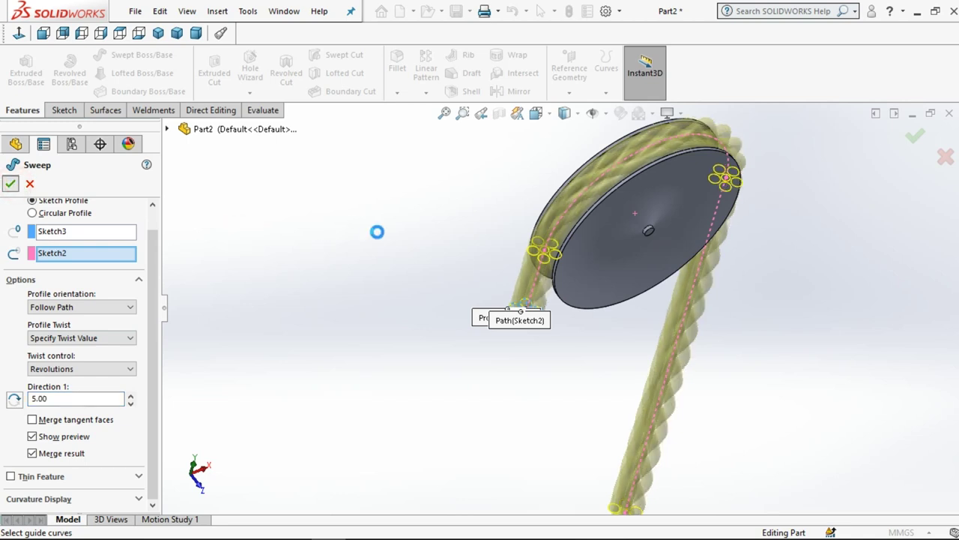